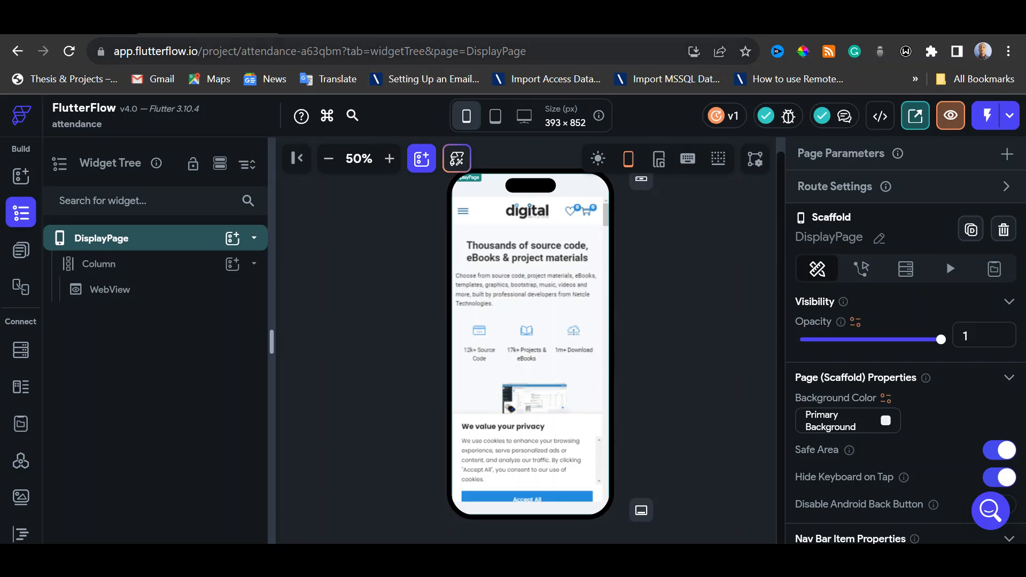
Switch to the attendance app's test session and accept all cookies in the embedded site's privacy notice
{"action": "left_click", "coordinate": [342, 26]}
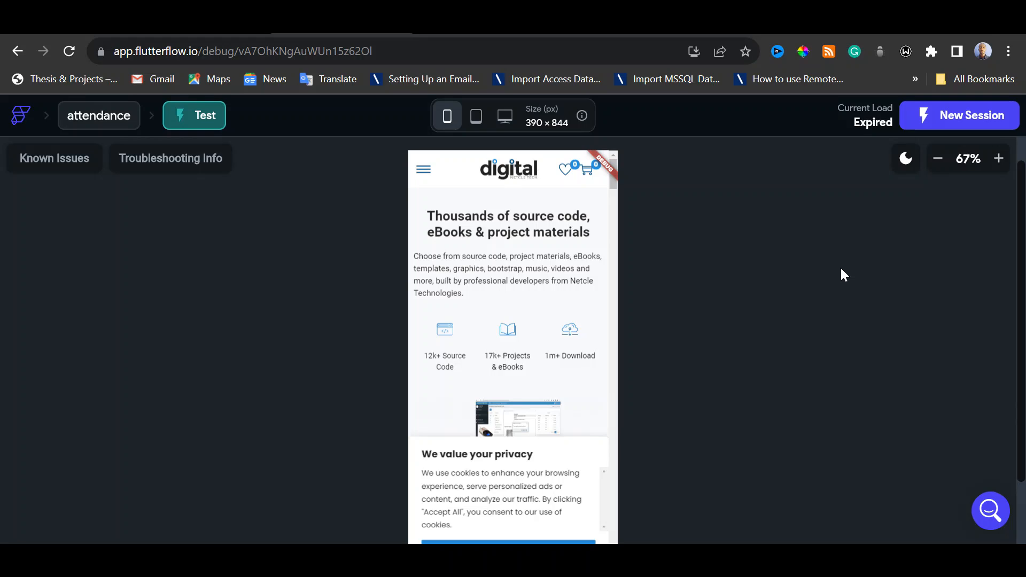
{"action": "scroll", "coordinate": [526, 318], "scroll_direction": "down", "scroll_amount": 5}
{"action": "scroll", "coordinate": [526, 317], "scroll_direction": "down", "scroll_amount": 3}
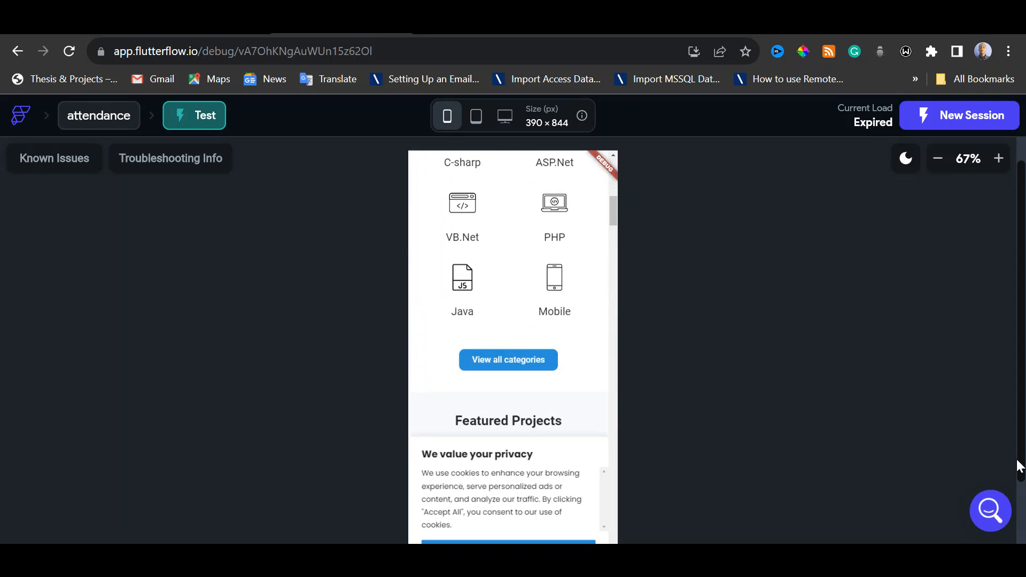
{"action": "scroll", "coordinate": [1023, 516], "scroll_direction": "down", "scroll_amount": 2}
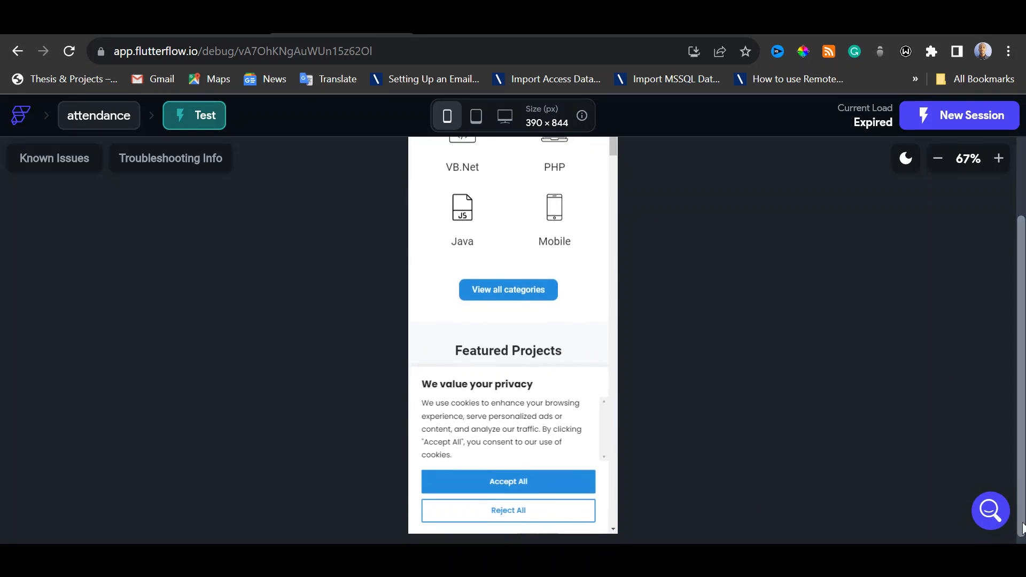
{"action": "left_click", "coordinate": [552, 491]}
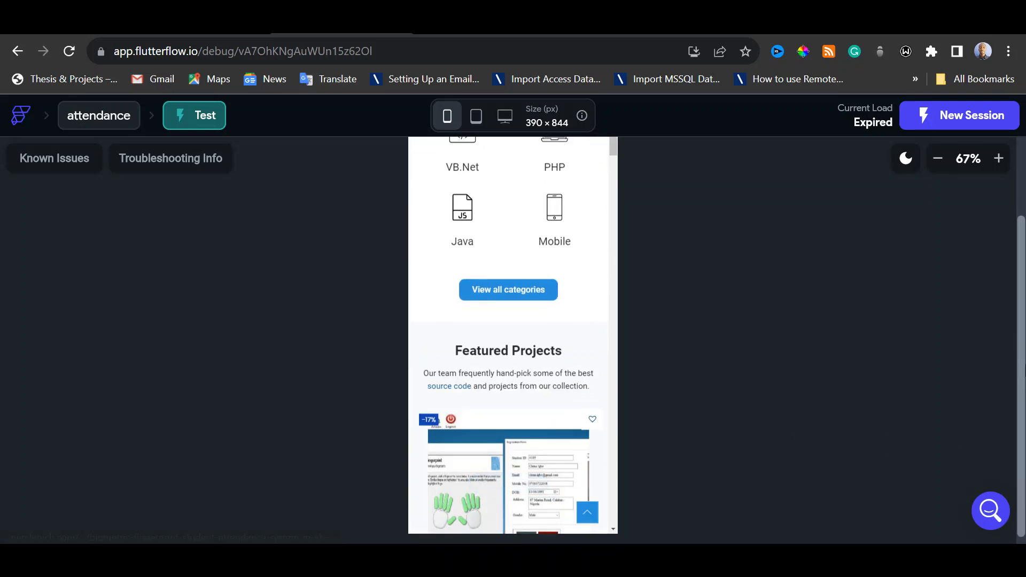
Open the Biometric Fingerprint Student Attendance System in VB.NET SQL Server product from the embedded site's featured projects
{"action": "scroll", "coordinate": [795, 269], "scroll_direction": "up", "scroll_amount": 2}
{"action": "scroll", "coordinate": [532, 272], "scroll_direction": "up", "scroll_amount": 5}
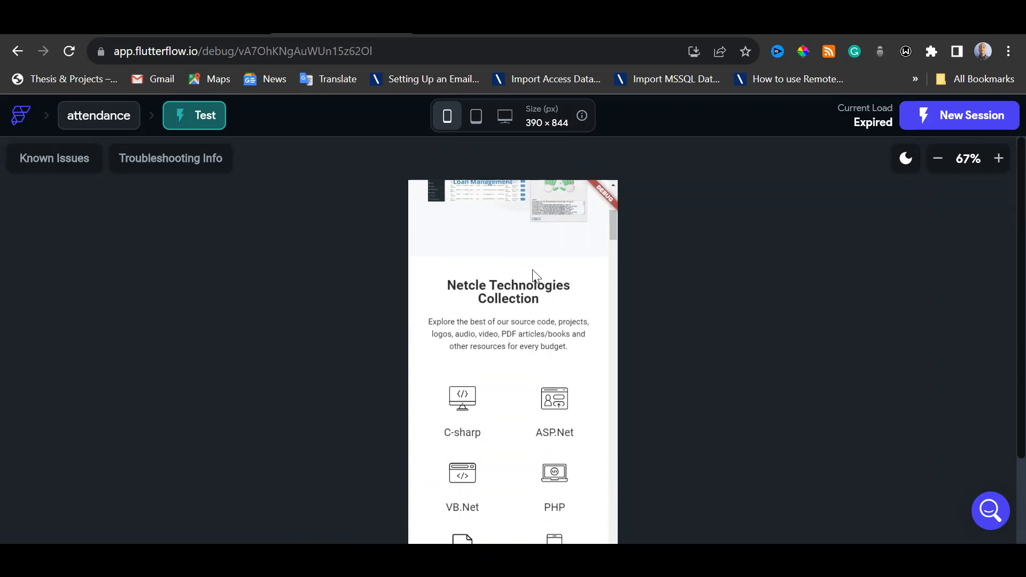
{"action": "scroll", "coordinate": [533, 271], "scroll_direction": "down", "scroll_amount": 3}
{"action": "scroll", "coordinate": [532, 273], "scroll_direction": "down", "scroll_amount": 10}
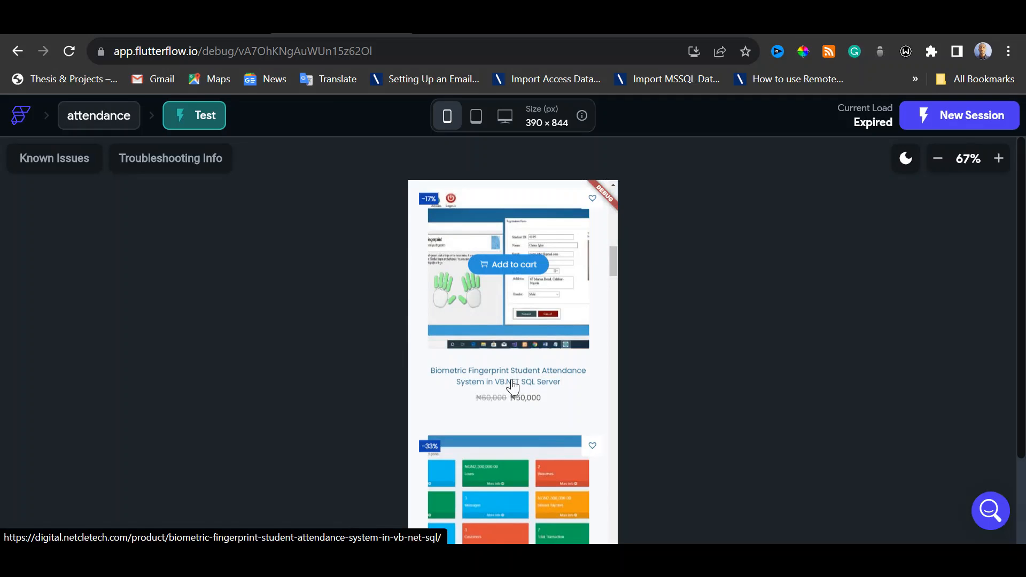
{"action": "left_click", "coordinate": [513, 383]}
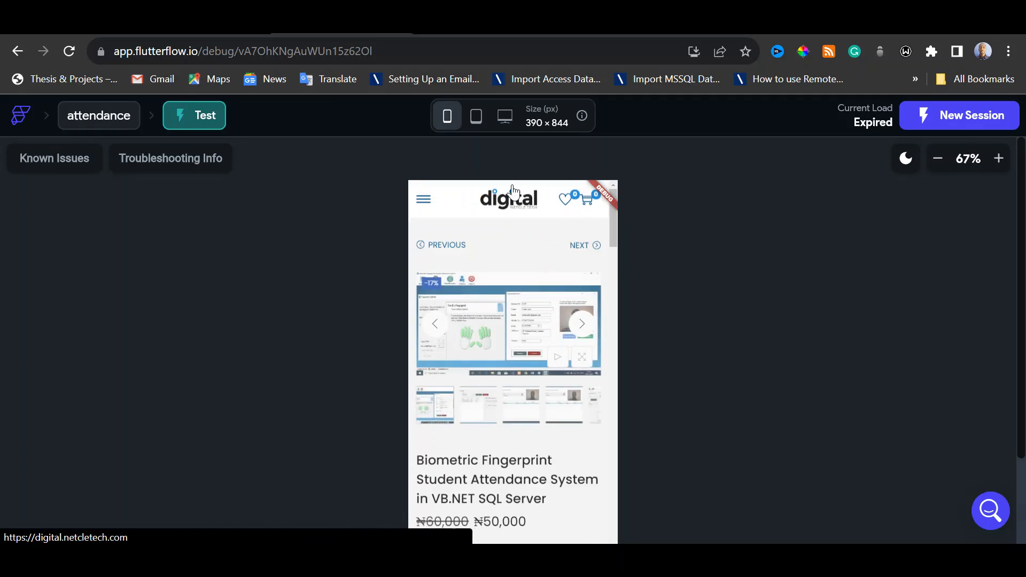
Set the preview zoom to 50% and review the whole product page, accepting all cookies
{"action": "left_click", "coordinate": [933, 163]}
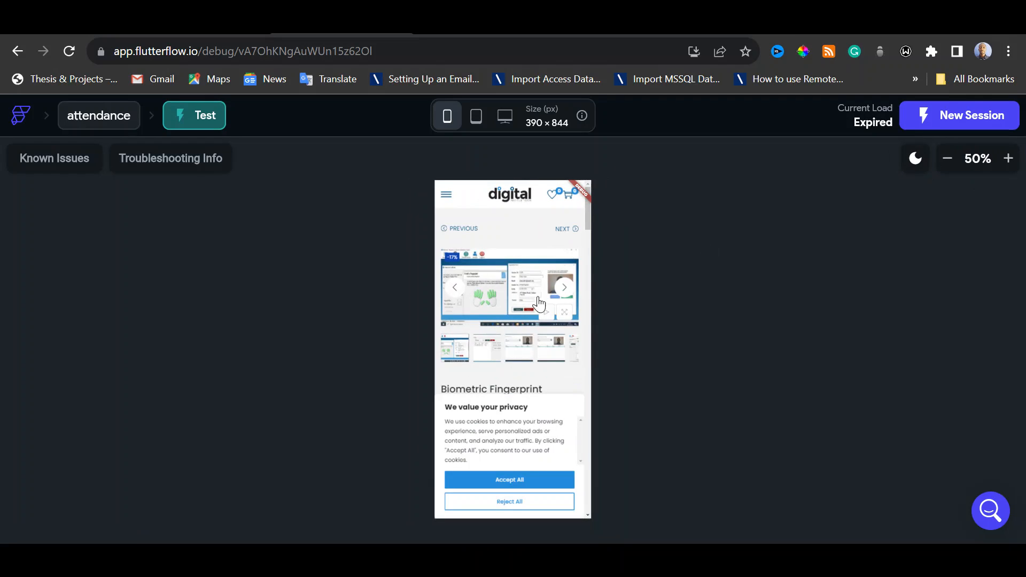
{"action": "scroll", "coordinate": [521, 310], "scroll_direction": "down", "scroll_amount": 3}
{"action": "scroll", "coordinate": [522, 309], "scroll_direction": "down", "scroll_amount": 5}
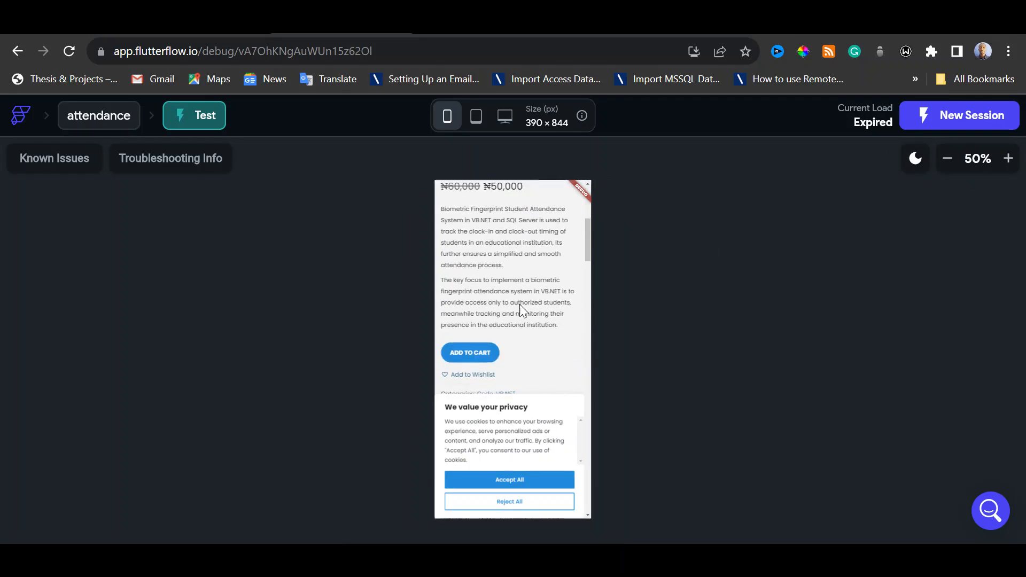
{"action": "left_click", "coordinate": [524, 481]}
{"action": "scroll", "coordinate": [523, 428], "scroll_direction": "down", "scroll_amount": 15}
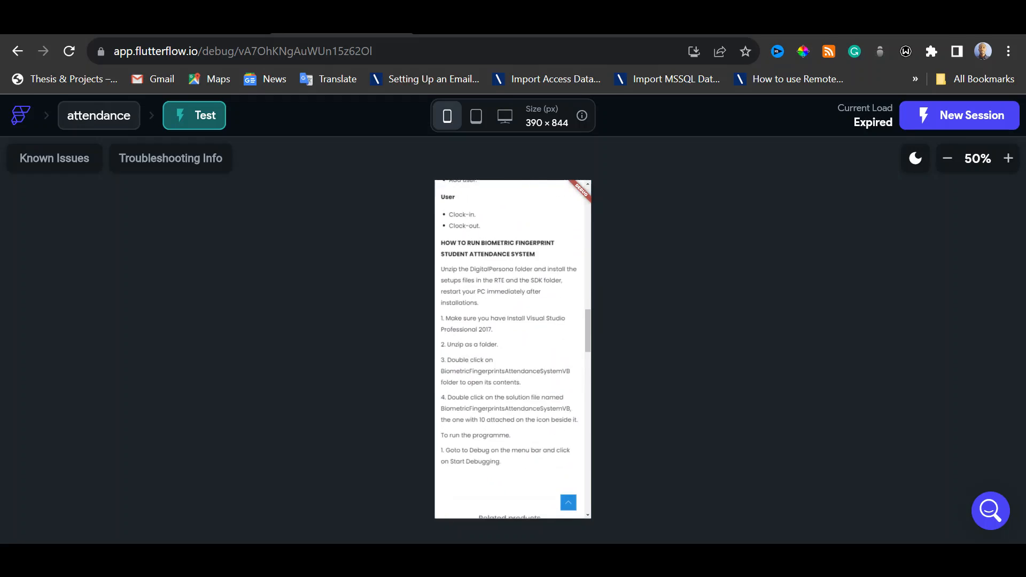
{"action": "scroll", "coordinate": [523, 430], "scroll_direction": "up", "scroll_amount": 15}
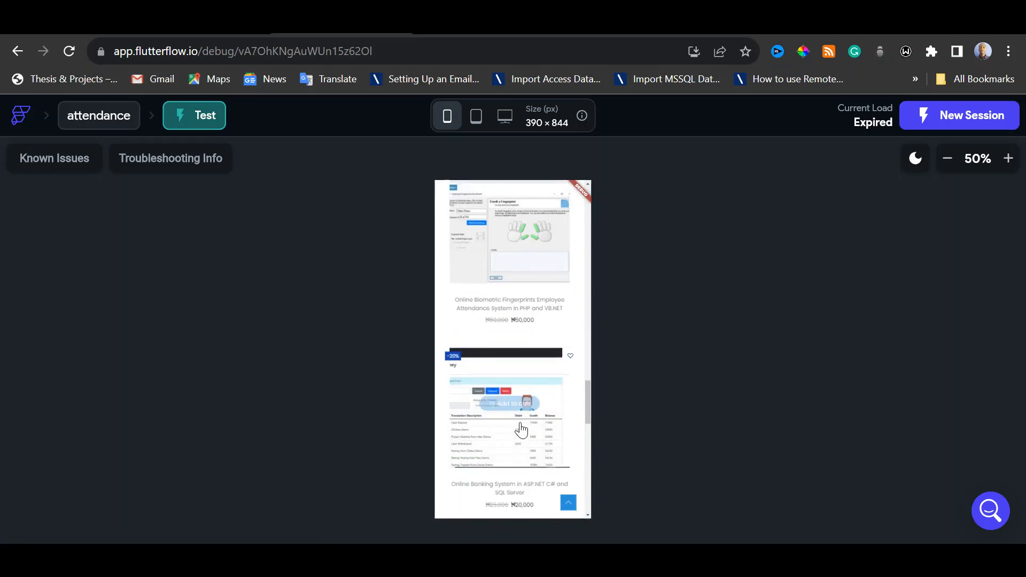
{"action": "scroll", "coordinate": [521, 425], "scroll_direction": "up", "scroll_amount": 6}
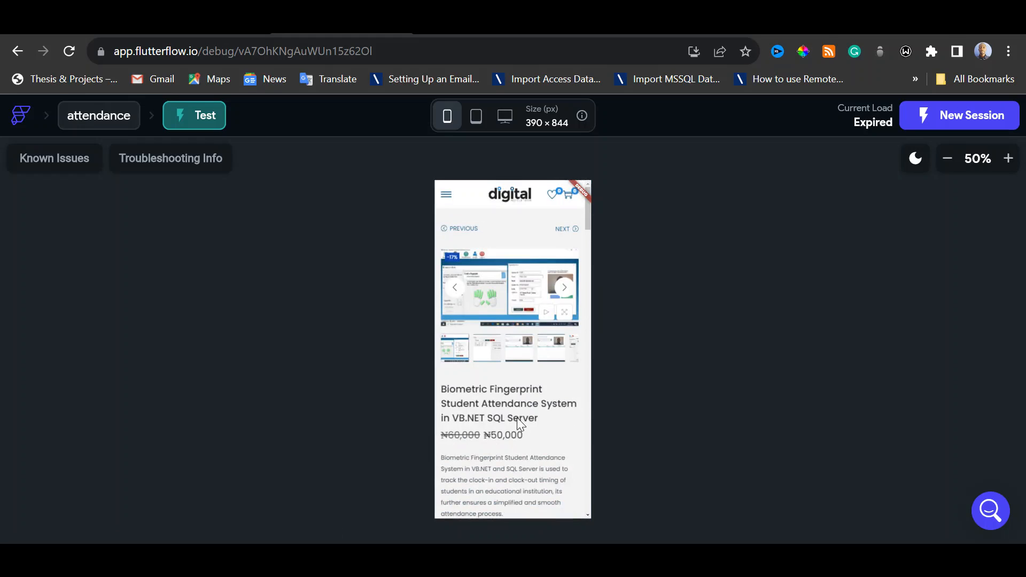
Open the PHP category under Code in the embedded site's navigation
{"action": "left_click", "coordinate": [447, 196]}
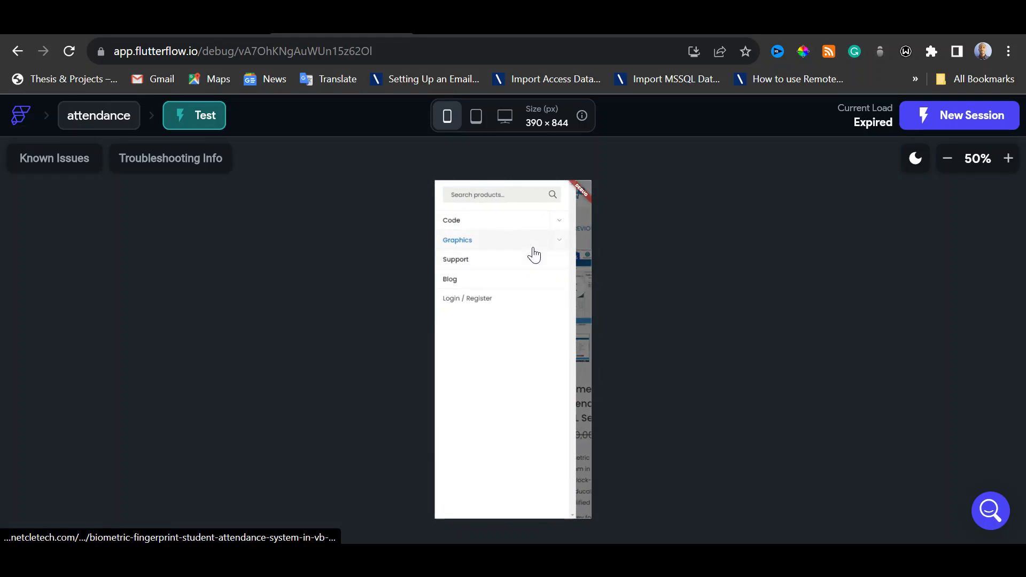
{"action": "left_click", "coordinate": [562, 227]}
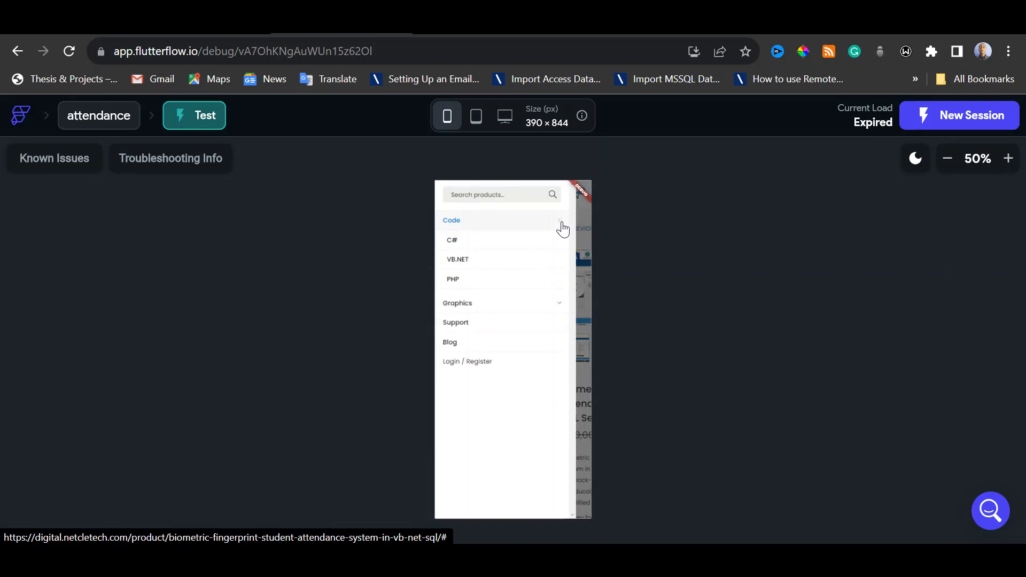
{"action": "left_click", "coordinate": [463, 290]}
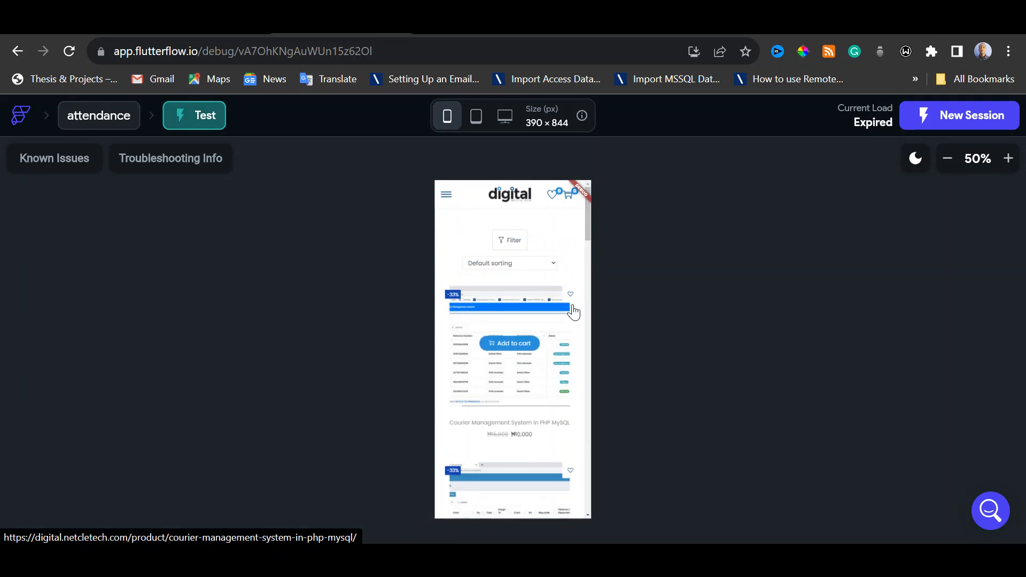
Open the e-Voting System in PHP and MySQL product from the PHP listing
{"action": "scroll", "coordinate": [550, 386], "scroll_direction": "down", "scroll_amount": 2}
{"action": "scroll", "coordinate": [550, 386], "scroll_direction": "down", "scroll_amount": 5}
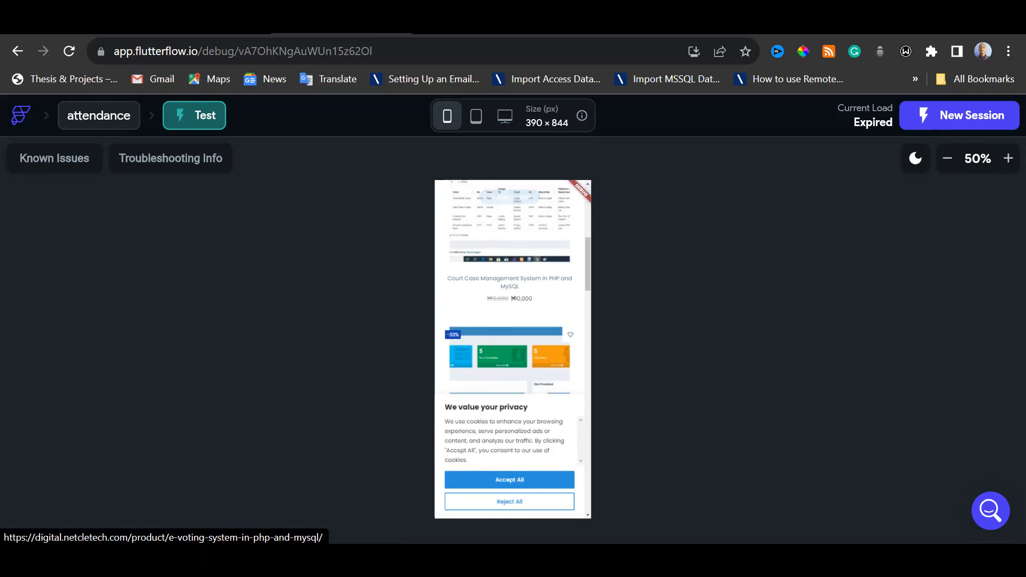
{"action": "scroll", "coordinate": [542, 412], "scroll_direction": "down", "scroll_amount": 2}
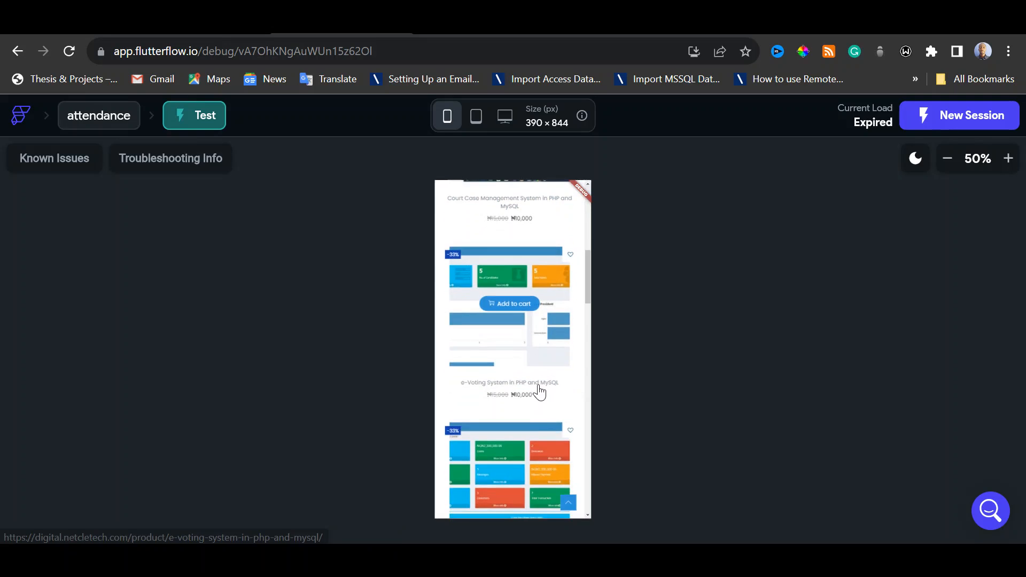
{"action": "left_click", "coordinate": [521, 323]}
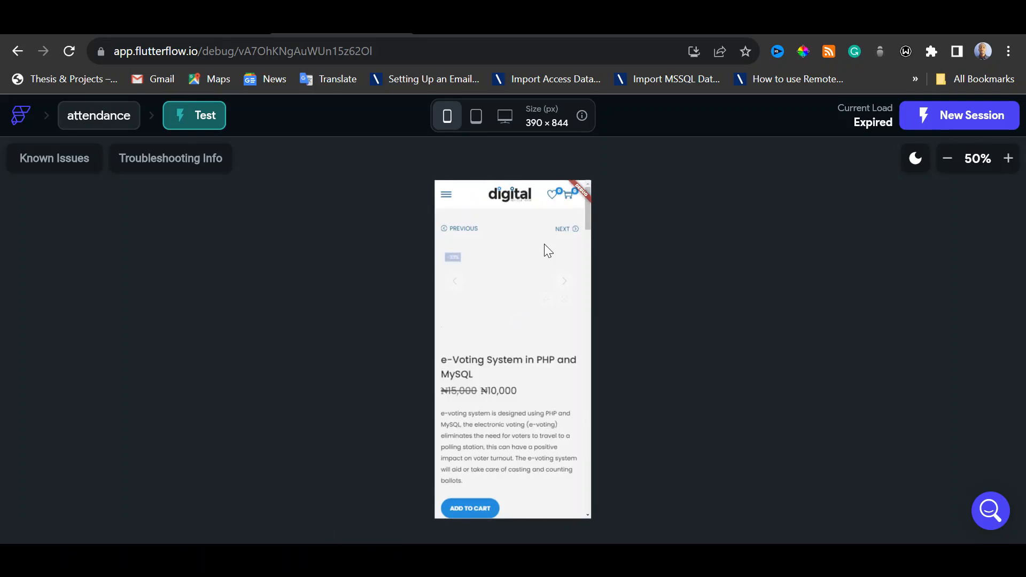
Switch to the live digital.netcletech.com site and look through its home page from the header to the PHP projects
{"action": "left_click", "coordinate": [712, 25]}
{"action": "scroll", "coordinate": [604, 270], "scroll_direction": "down", "scroll_amount": 20}
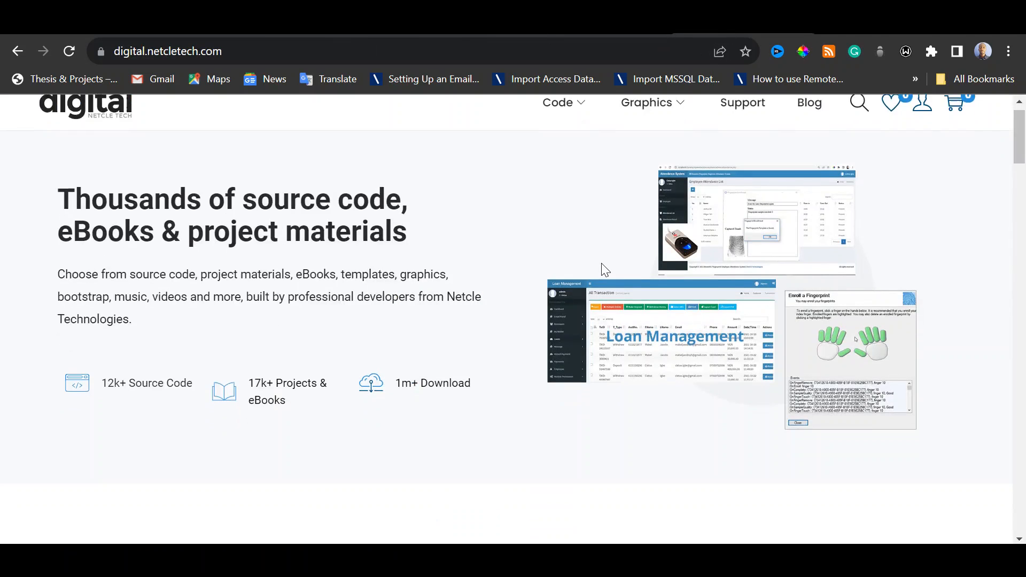
{"action": "scroll", "coordinate": [605, 266], "scroll_direction": "down", "scroll_amount": 12}
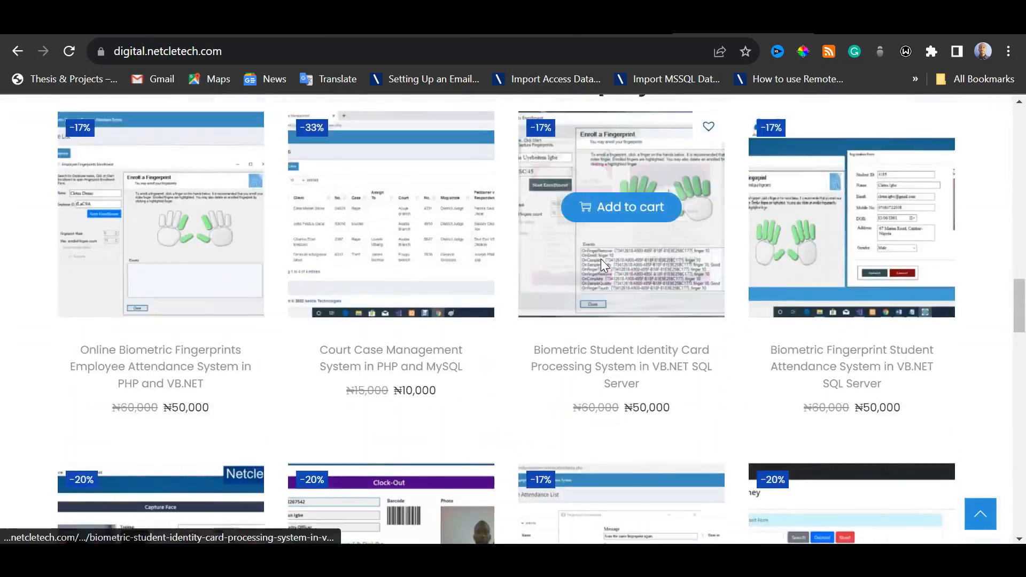
{"action": "scroll", "coordinate": [604, 264], "scroll_direction": "down", "scroll_amount": 5}
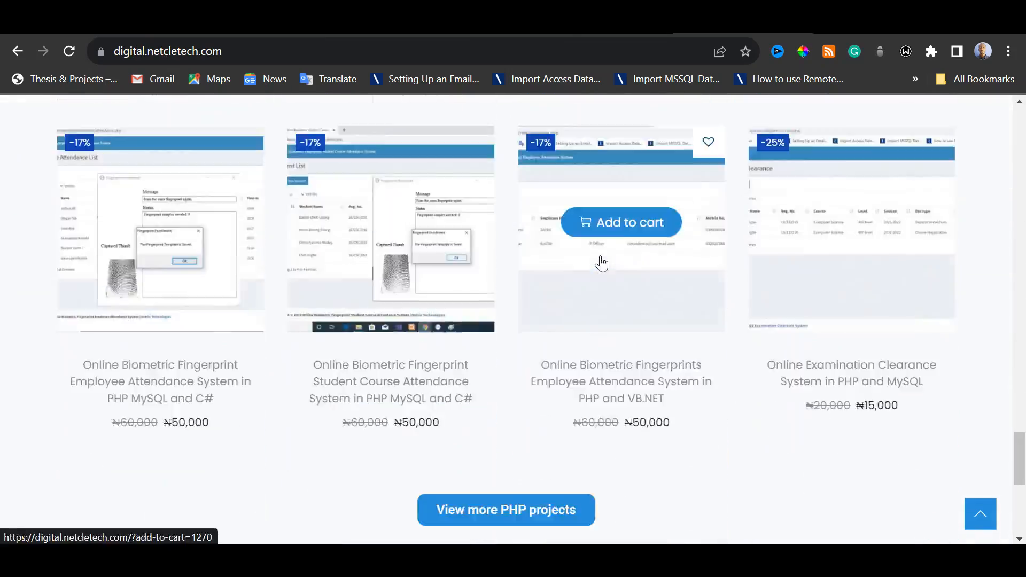
{"action": "scroll", "coordinate": [601, 262], "scroll_direction": "up", "scroll_amount": 4}
{"action": "scroll", "coordinate": [599, 259], "scroll_direction": "down", "scroll_amount": 9}
{"action": "scroll", "coordinate": [599, 256], "scroll_direction": "up", "scroll_amount": 15}
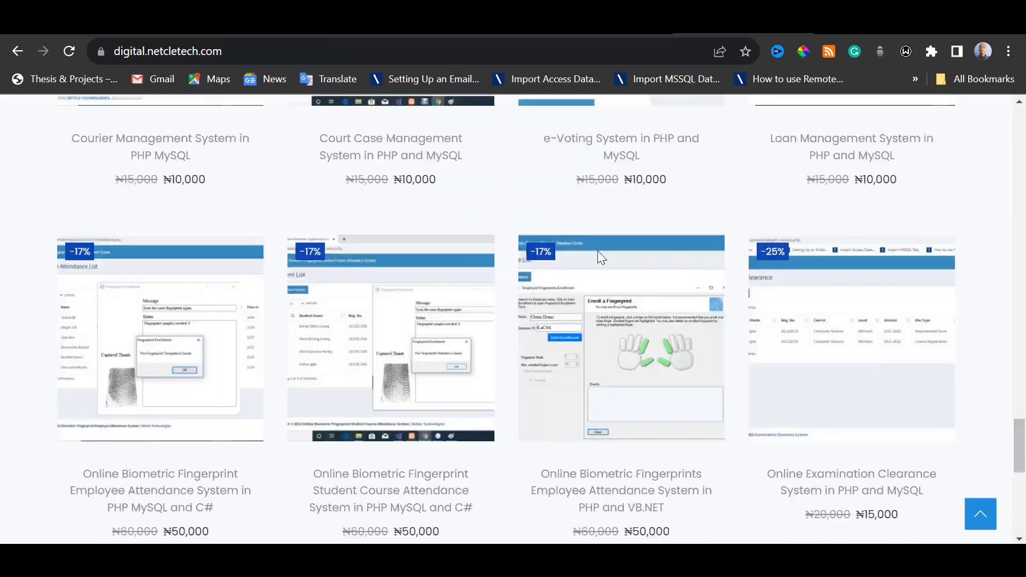
{"action": "scroll", "coordinate": [599, 245], "scroll_direction": "up", "scroll_amount": 8}
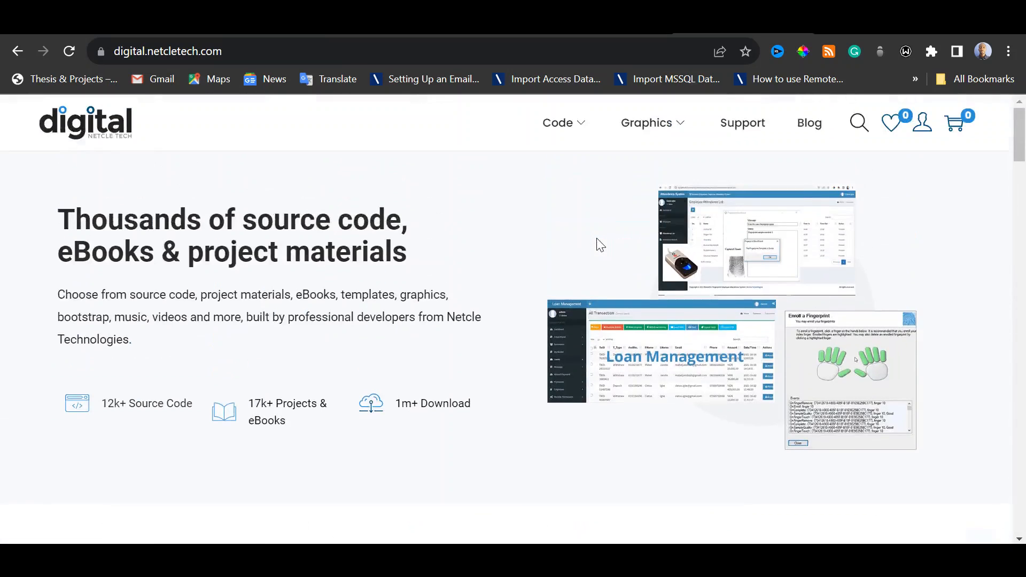
Return to the test session, accept all cookies and go to the embedded site's home page
{"action": "left_click", "coordinate": [343, 33]}
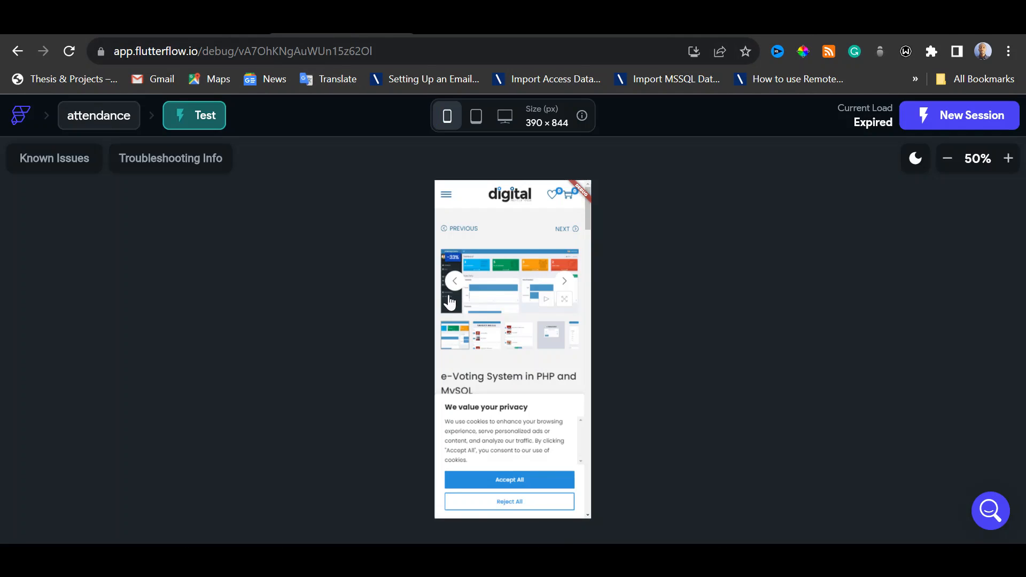
{"action": "left_click", "coordinate": [553, 481]}
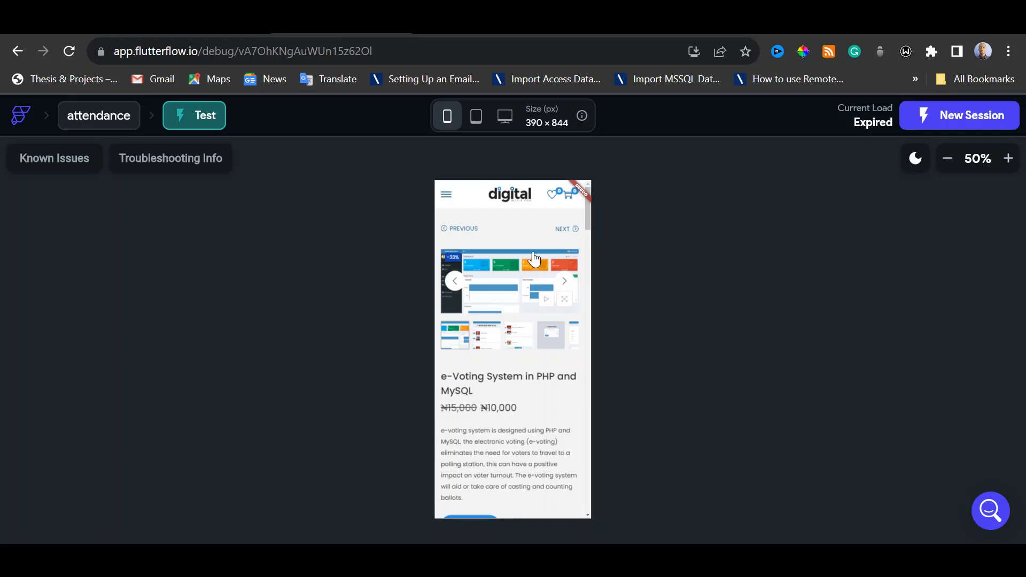
{"action": "left_click", "coordinate": [523, 201]}
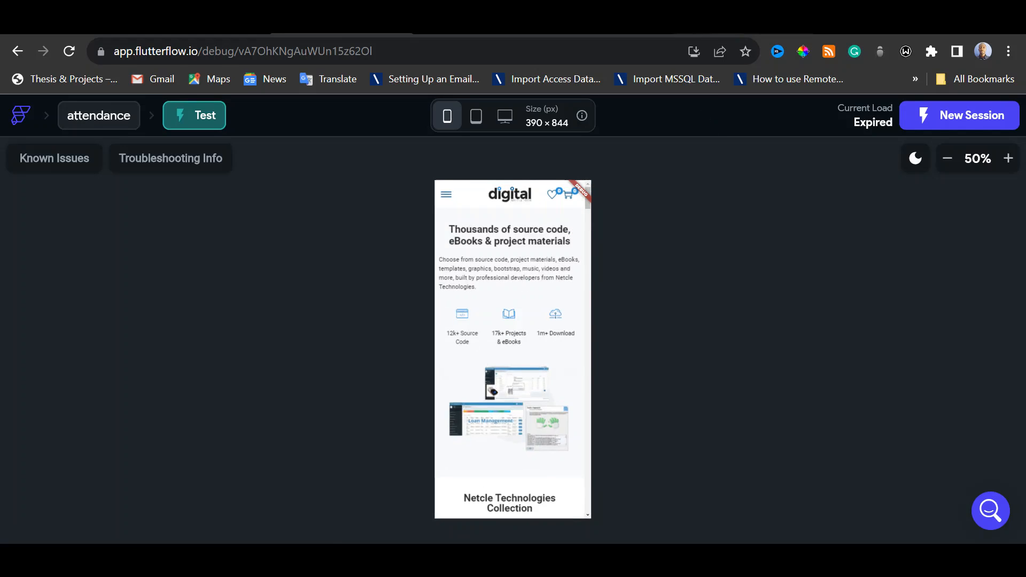
View the live digital.netcletech.com home page once more and return to the attendance project's DisplayPage editor
{"action": "left_click", "coordinate": [720, 31]}
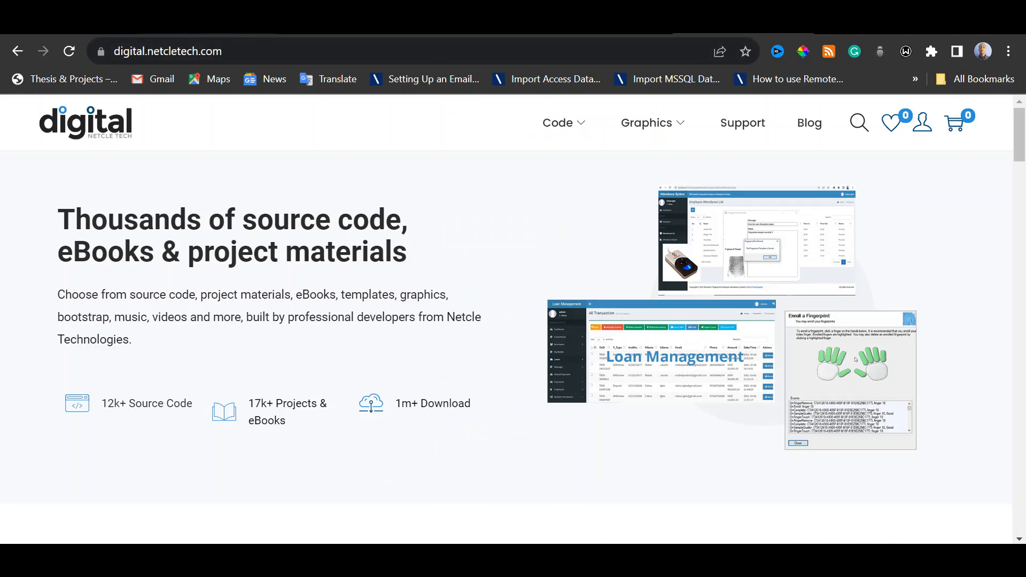
{"action": "left_click", "coordinate": [218, 30]}
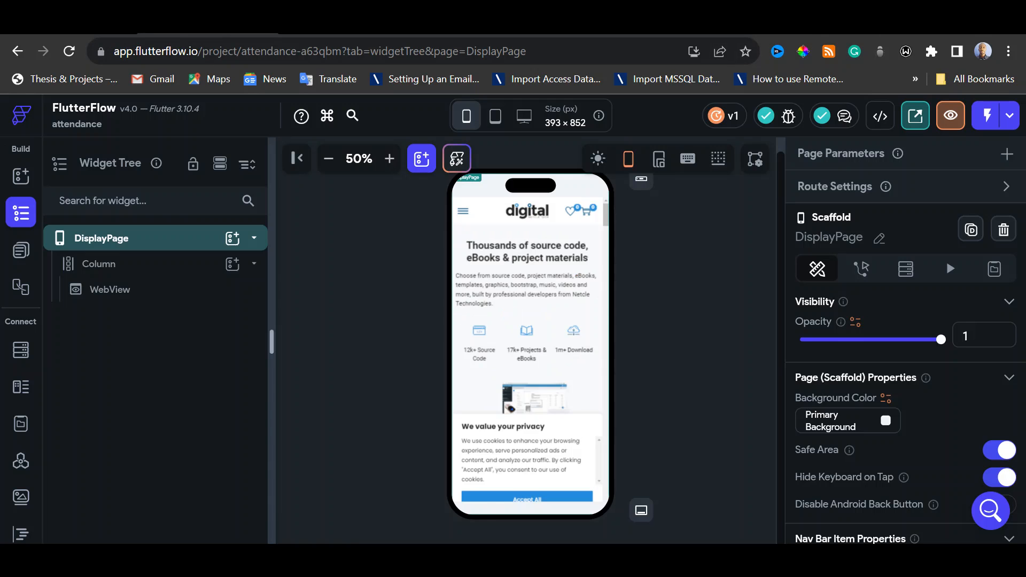
{"action": "left_click", "coordinate": [636, 309]}
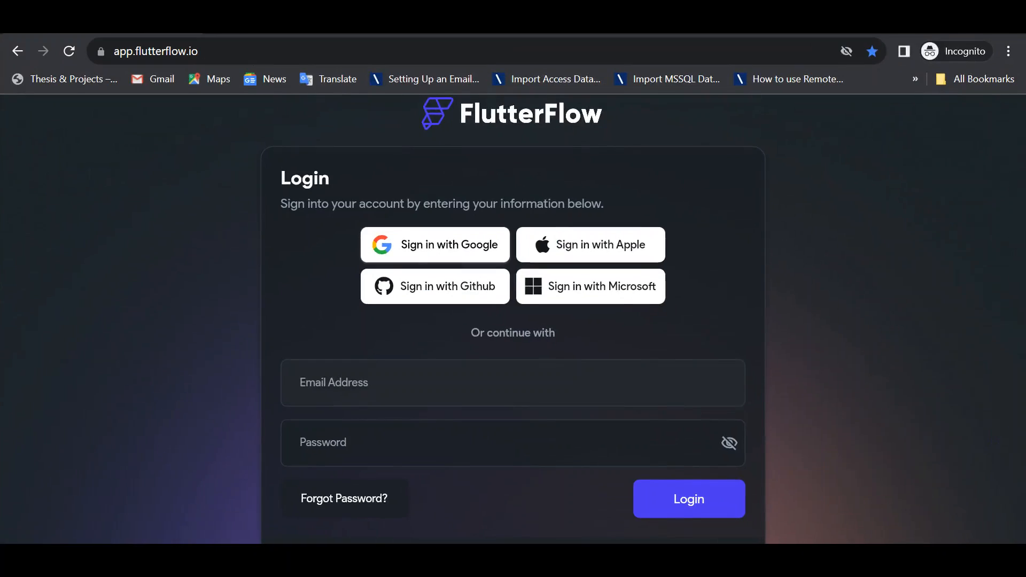
Examine the FlutterFlow login page's sign-in options, email and password fields, and account creation link
{"action": "scroll", "coordinate": [916, 320], "scroll_direction": "down", "scroll_amount": 2}
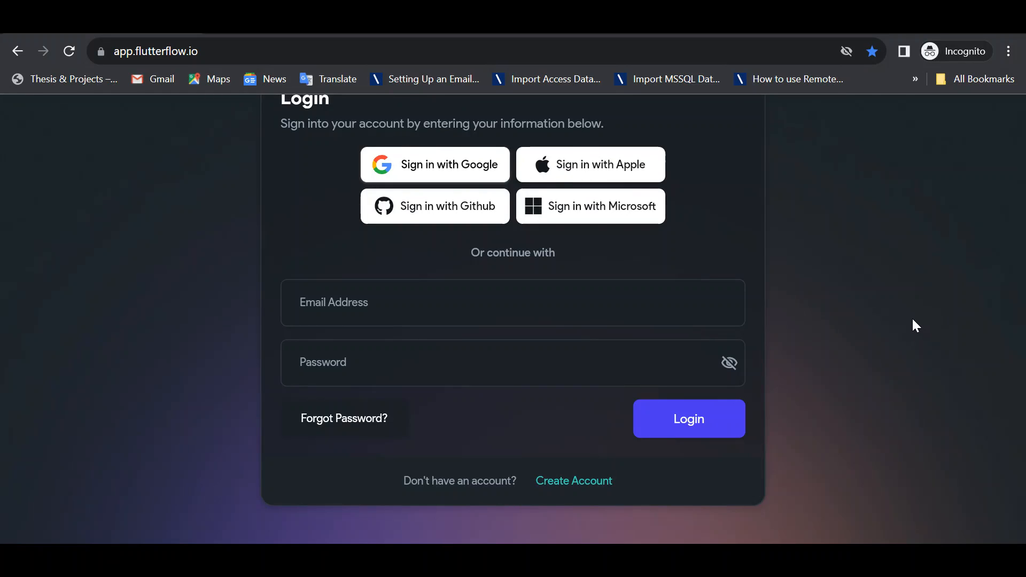
{"action": "scroll", "coordinate": [913, 320], "scroll_direction": "up", "scroll_amount": 2}
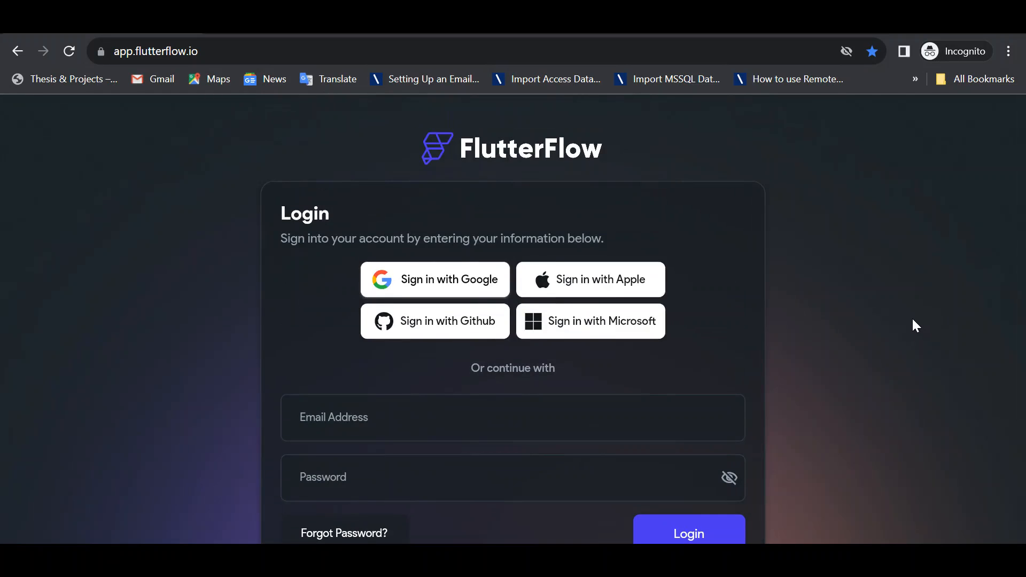
{"action": "scroll", "coordinate": [911, 320], "scroll_direction": "down", "scroll_amount": 3}
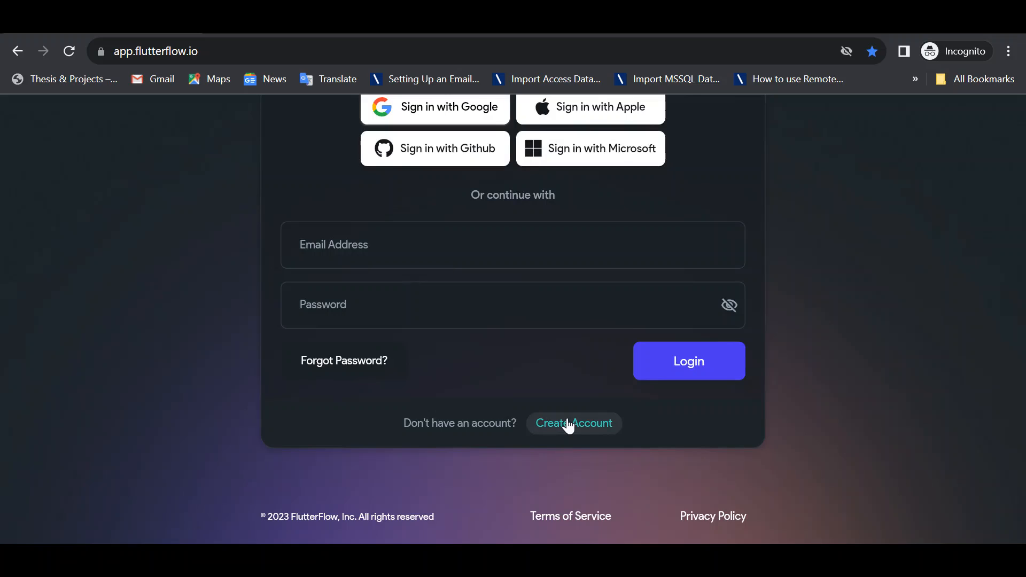
{"action": "scroll", "coordinate": [750, 437], "scroll_direction": "up", "scroll_amount": 2}
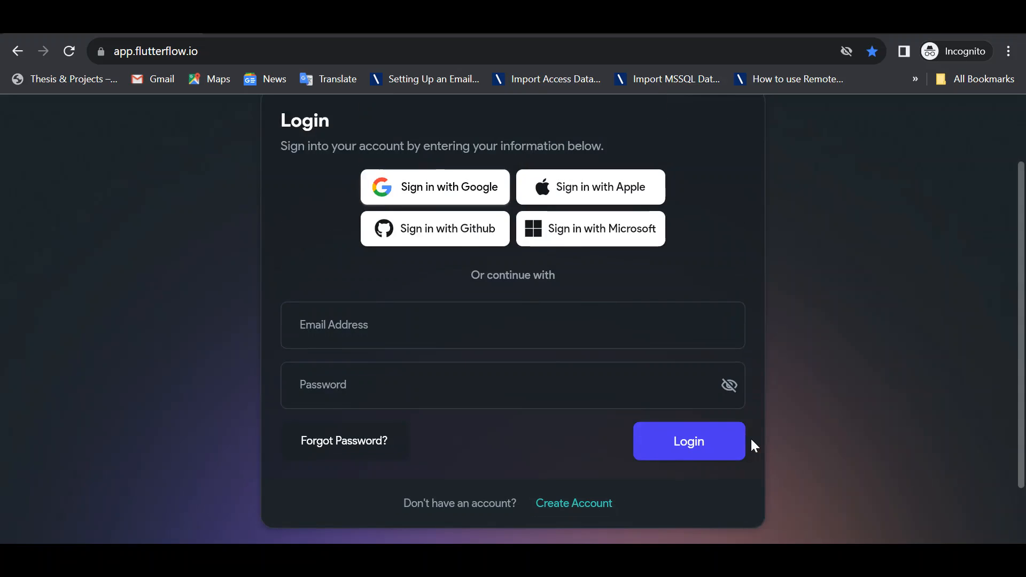
{"action": "scroll", "coordinate": [749, 439], "scroll_direction": "up", "scroll_amount": 1}
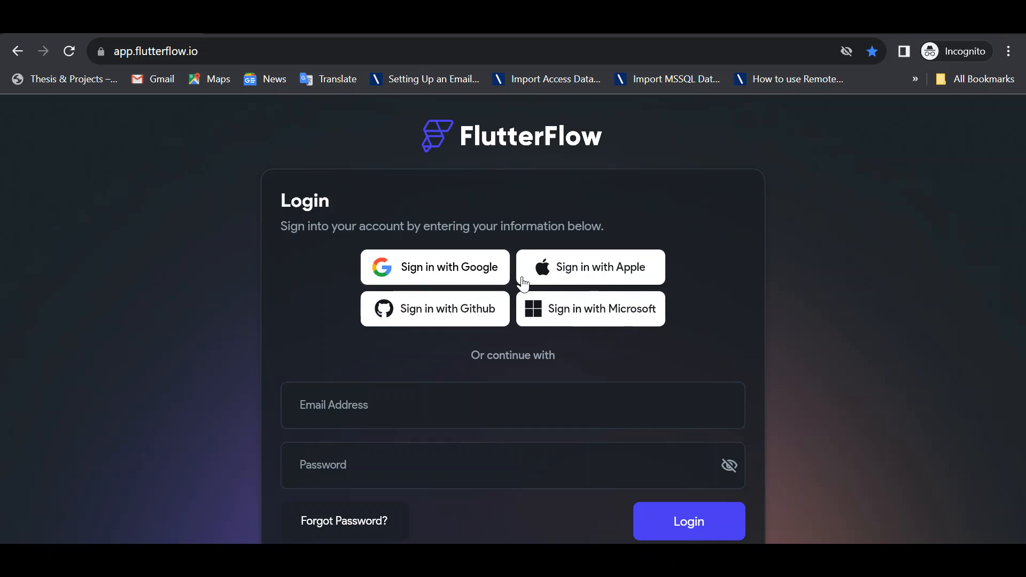
{"action": "scroll", "coordinate": [674, 288], "scroll_direction": "down", "scroll_amount": 3}
{"action": "scroll", "coordinate": [673, 320], "scroll_direction": "up", "scroll_amount": 4}
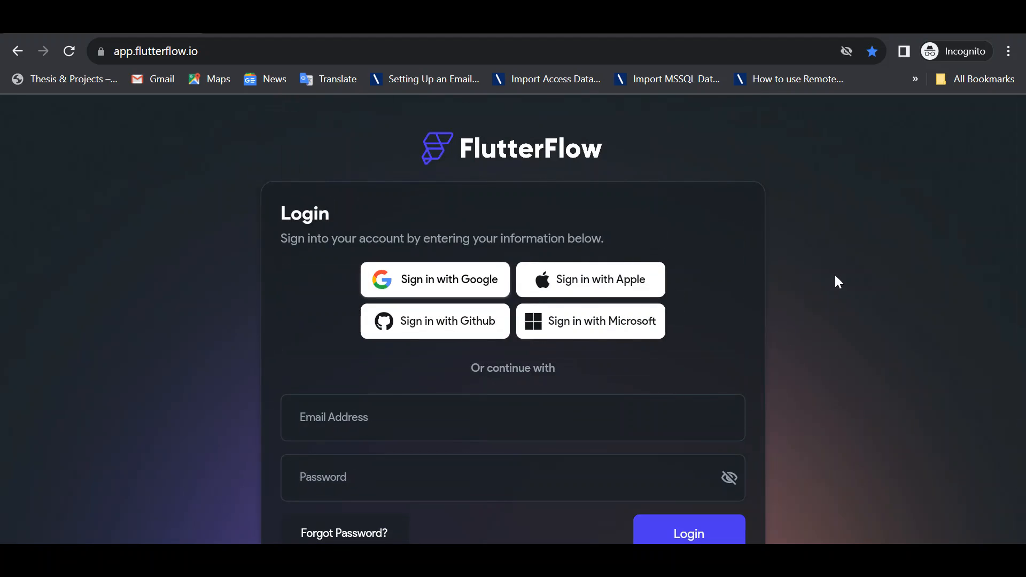
Look over the login form down to the account creation link, and switch to the signed-in account's projects dashboard
{"action": "scroll", "coordinate": [835, 277], "scroll_direction": "down", "scroll_amount": 2}
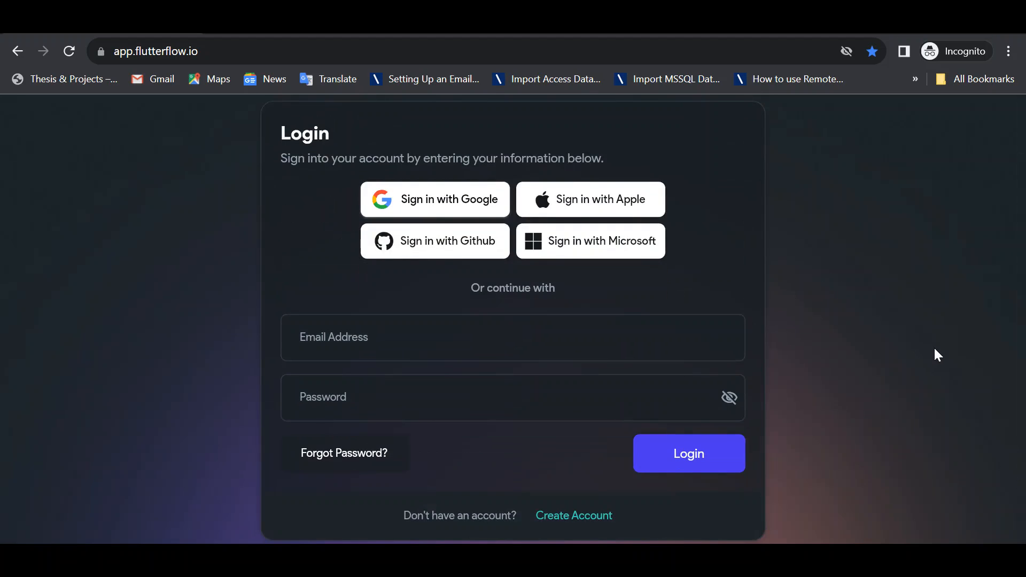
{"action": "scroll", "coordinate": [936, 352], "scroll_direction": "up", "scroll_amount": 2}
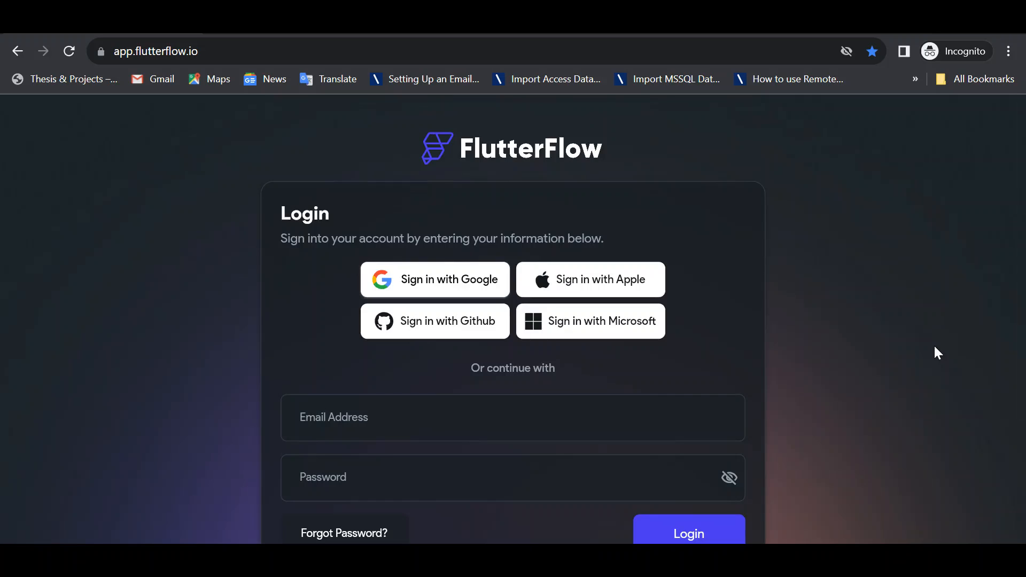
{"action": "scroll", "coordinate": [936, 353], "scroll_direction": "down", "scroll_amount": 2}
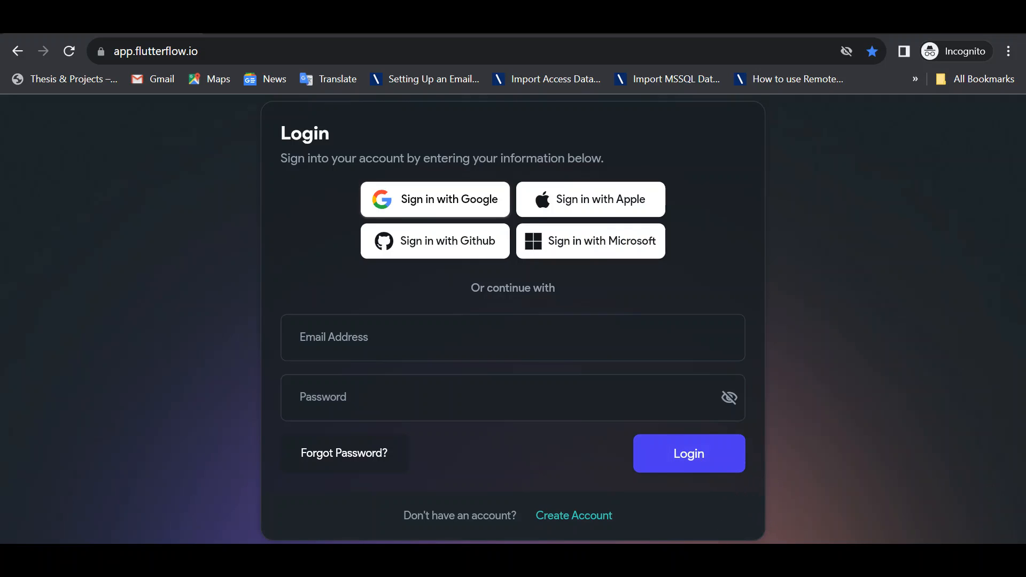
{"action": "mouse_move", "coordinate": [689, 561]}
{"action": "left_click", "coordinate": [534, 433]}
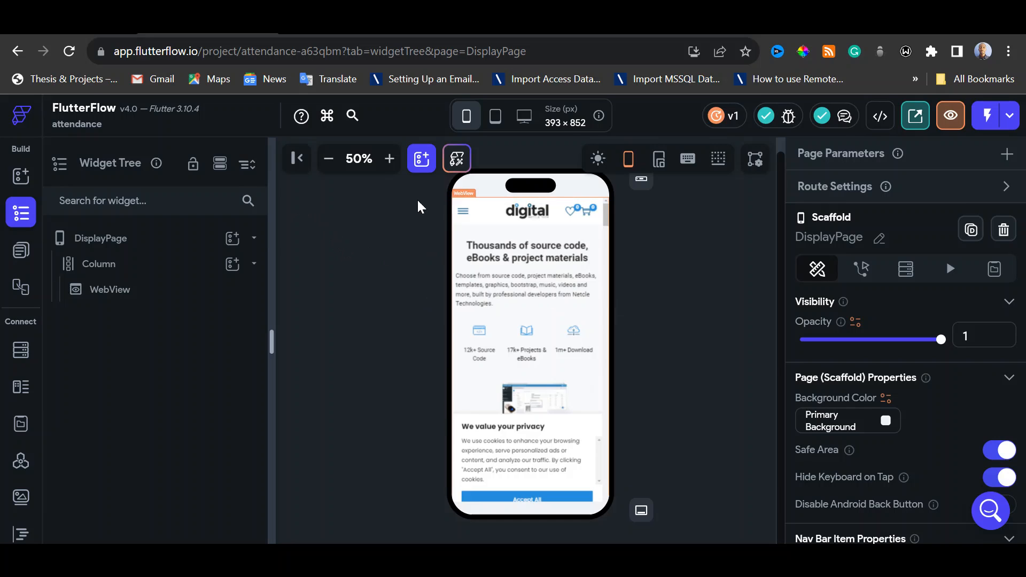
{"action": "left_click", "coordinate": [75, 26]}
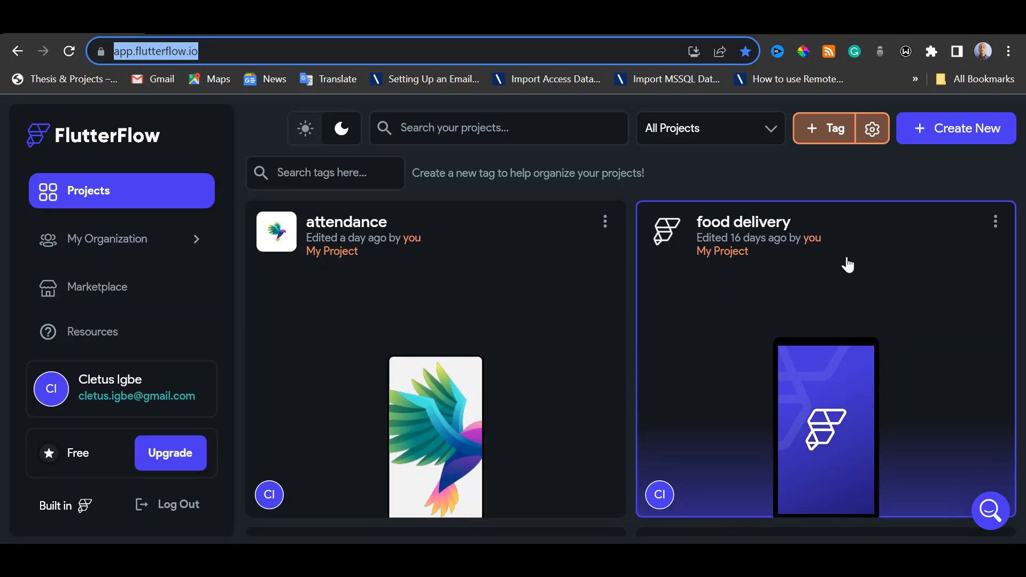
Create a blank app project named demotest, viewing the digital.netcletech.com home page before naming it
{"action": "left_click", "coordinate": [959, 141]}
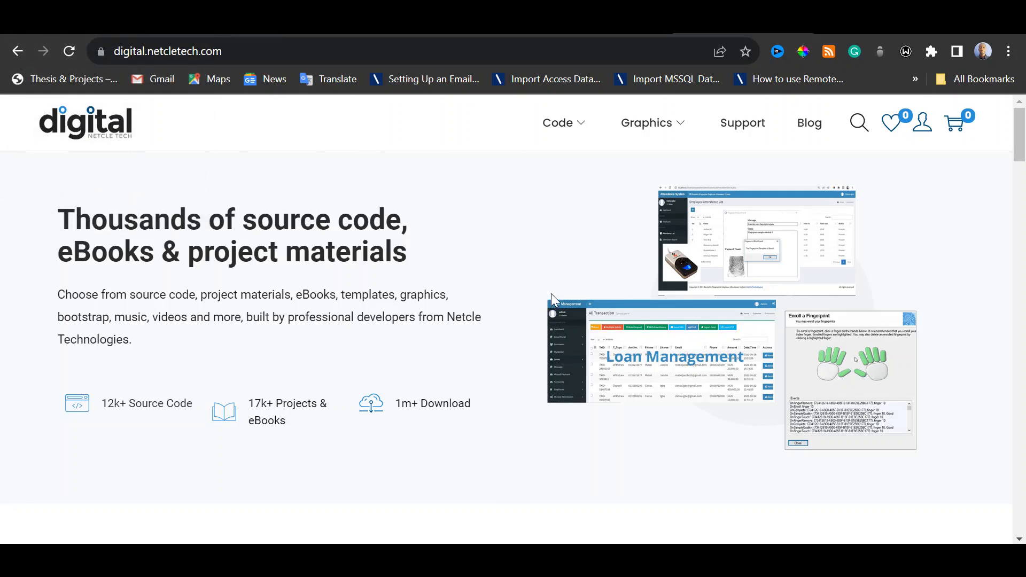
{"action": "scroll", "coordinate": [550, 293], "scroll_direction": "down", "scroll_amount": 6}
{"action": "scroll", "coordinate": [553, 292], "scroll_direction": "up", "scroll_amount": 6}
{"action": "left_click", "coordinate": [102, 24]}
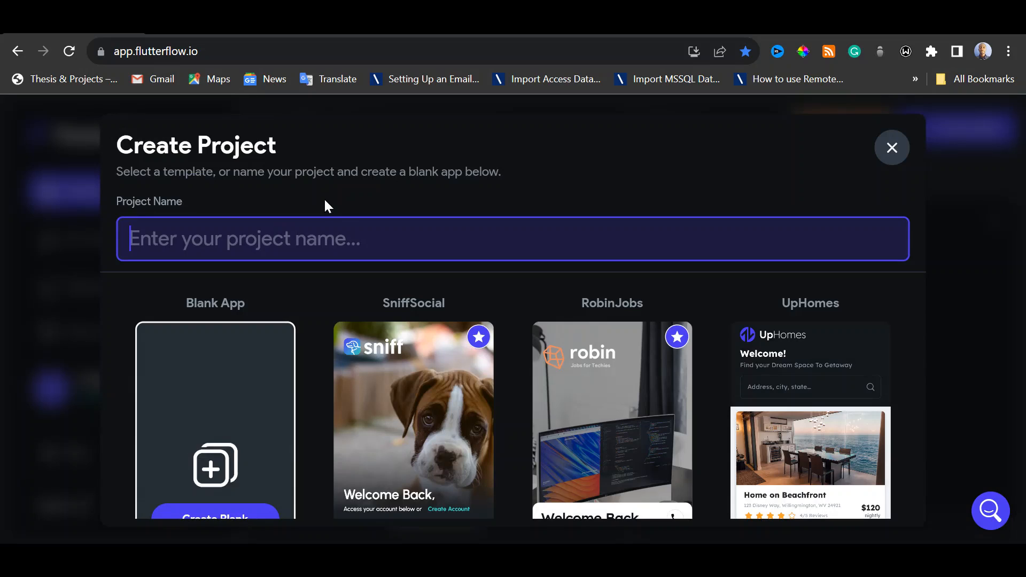
{"action": "type", "text": "demo"}
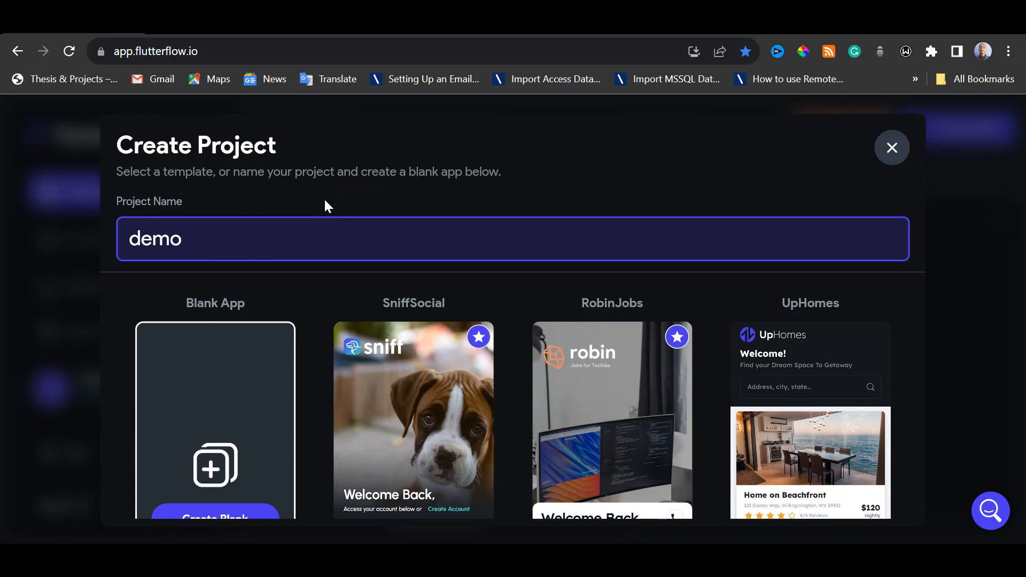
{"action": "type", "text": "test"}
{"action": "left_click", "coordinate": [245, 512]}
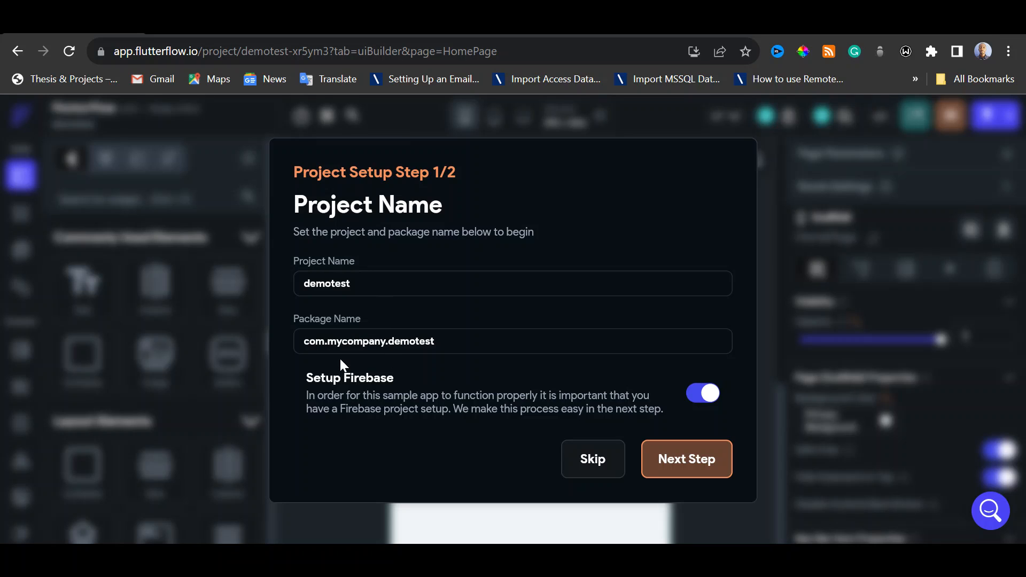
Turn off Firebase setup for the demotest project and start building it
{"action": "left_click_drag", "start_coordinate": [327, 341], "coordinate": [384, 340]}
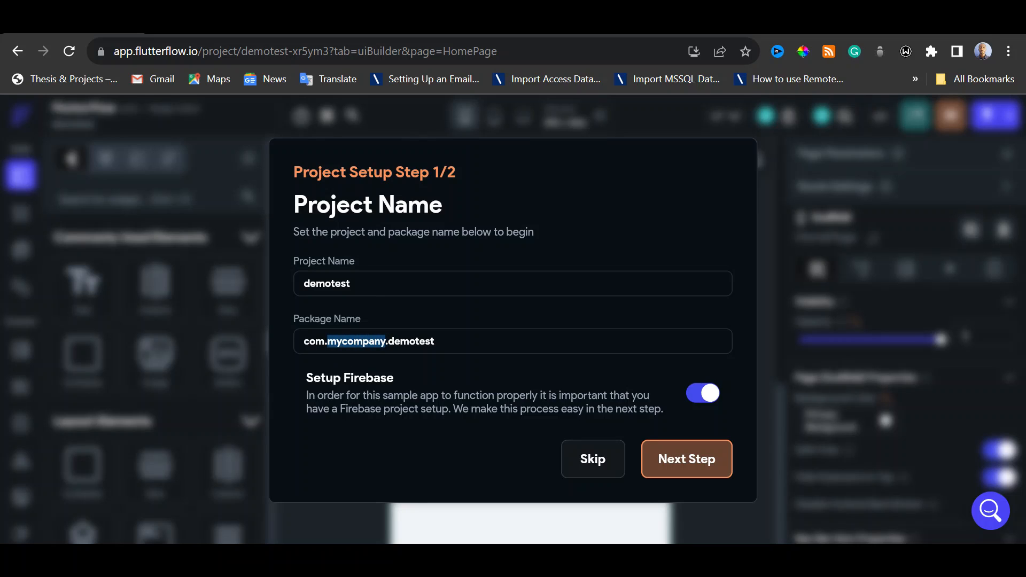
{"action": "left_click", "coordinate": [436, 341]}
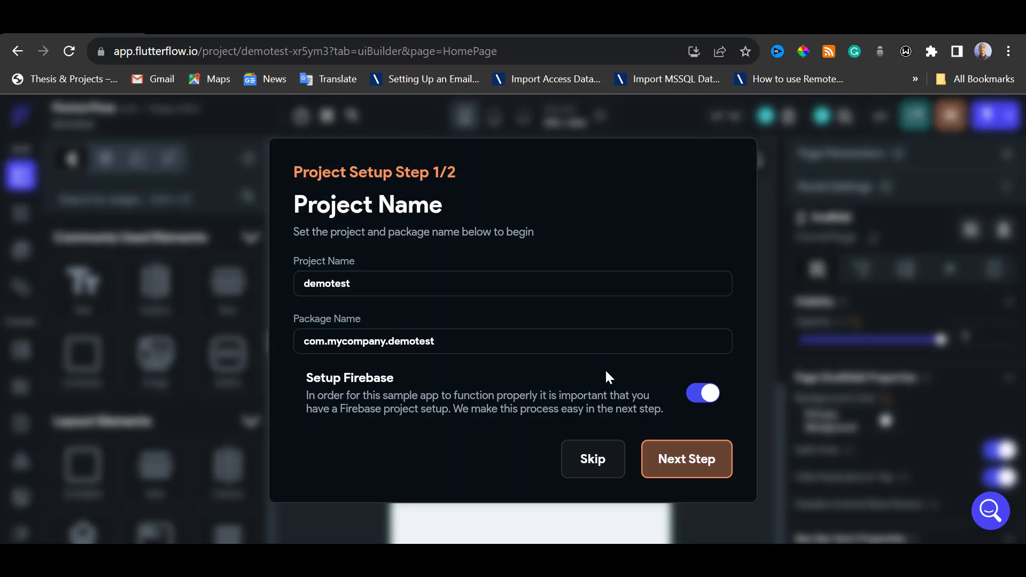
{"action": "left_click", "coordinate": [701, 394]}
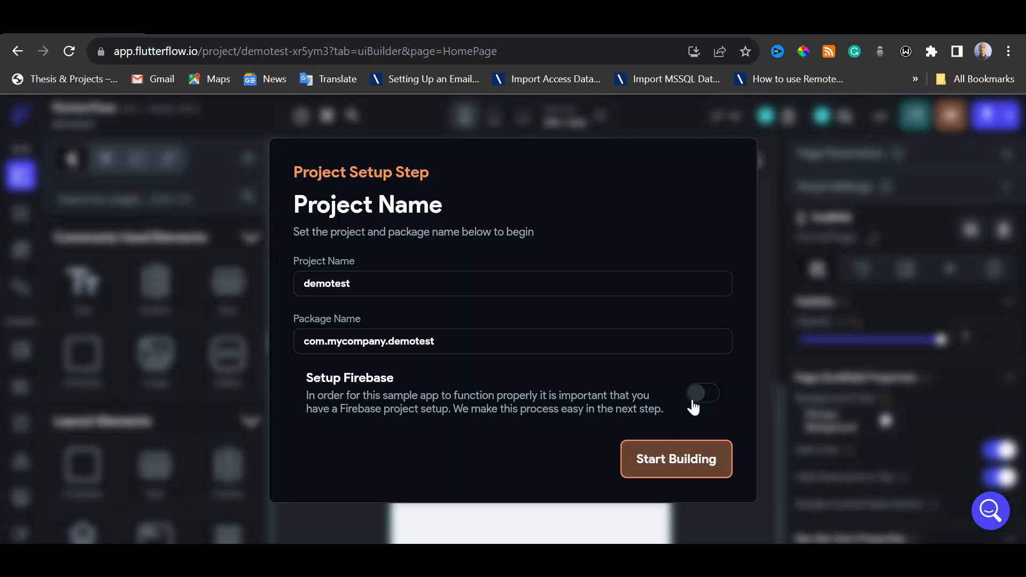
{"action": "left_click", "coordinate": [696, 467]}
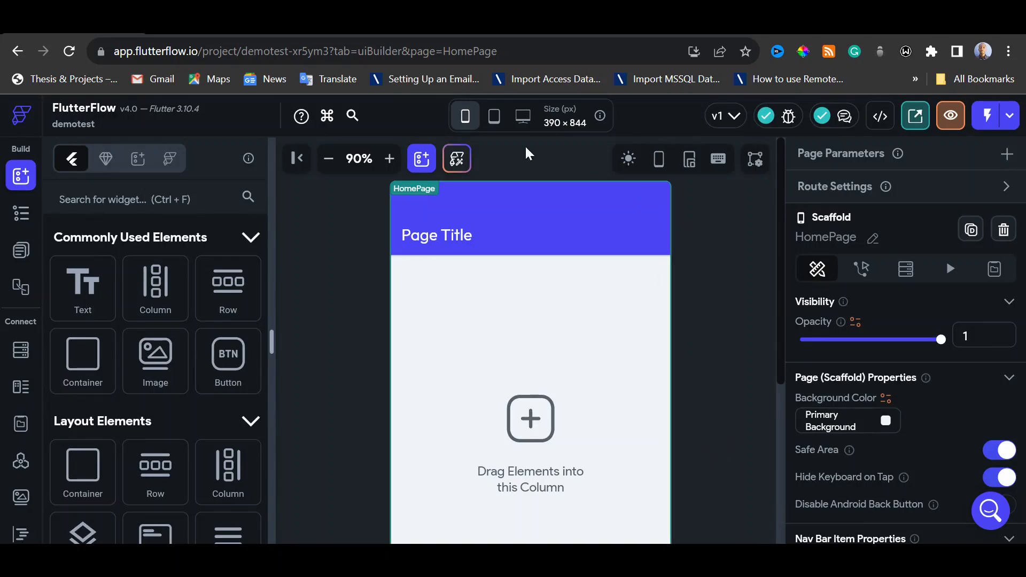
Set the canvas zoom to 50% and show the phone frame around HomePage
{"action": "left_click", "coordinate": [330, 161]}
{"action": "left_click", "coordinate": [331, 160]}
{"action": "left_click", "coordinate": [330, 160]}
{"action": "left_click", "coordinate": [331, 160]}
{"action": "left_click", "coordinate": [330, 160]}
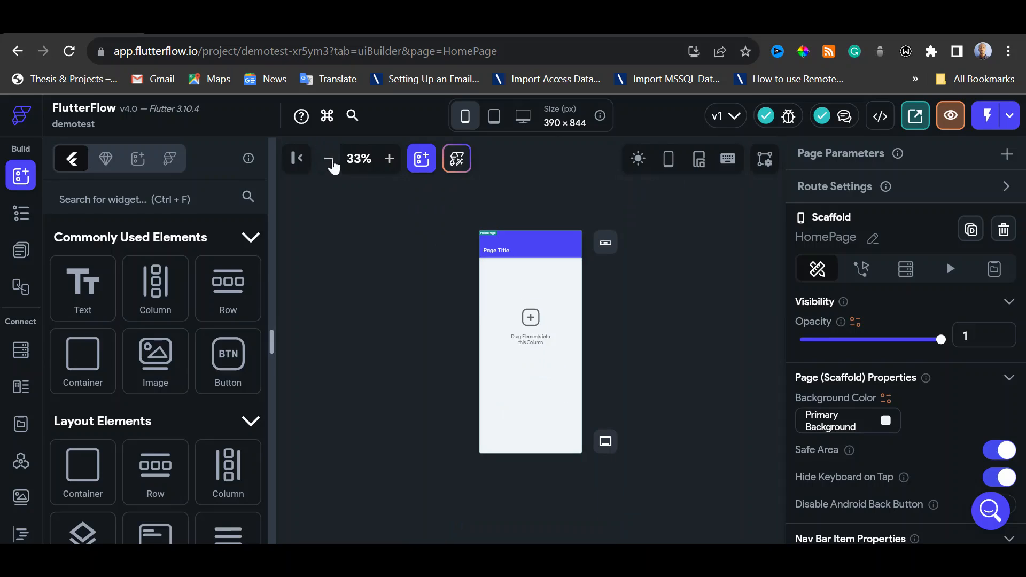
{"action": "left_click", "coordinate": [388, 158]}
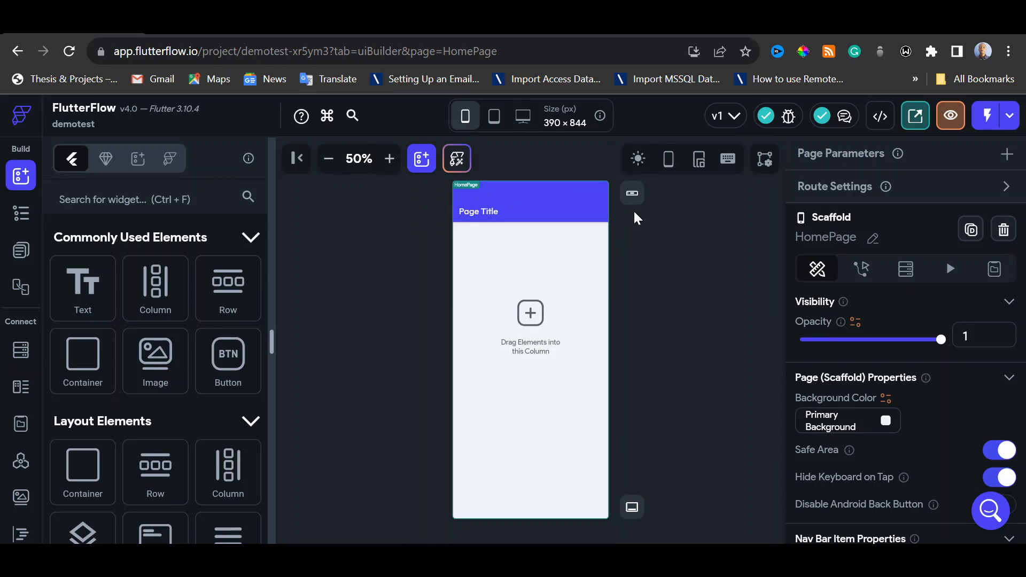
{"action": "left_click", "coordinate": [670, 160]}
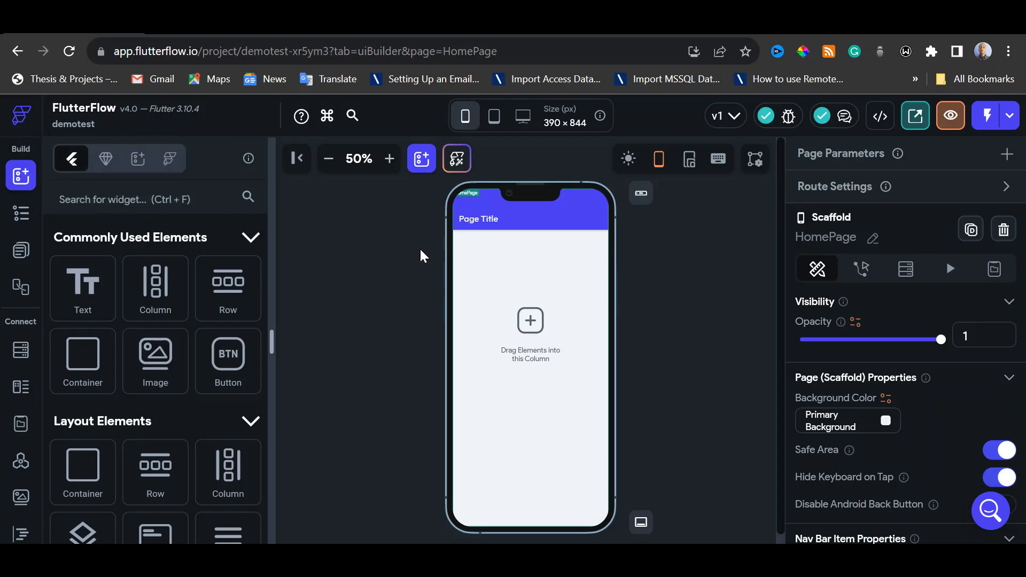
Delete the AppBar from HomePage, and view the live digital.netcletech.com home page before returning to the editor
{"action": "left_click", "coordinate": [539, 218]}
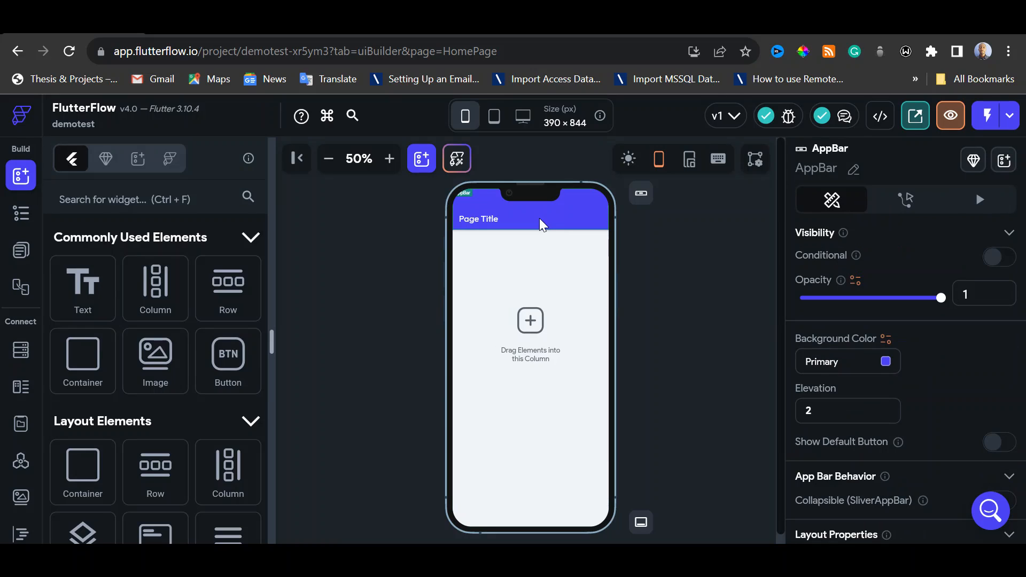
{"action": "key", "text": "Delete"}
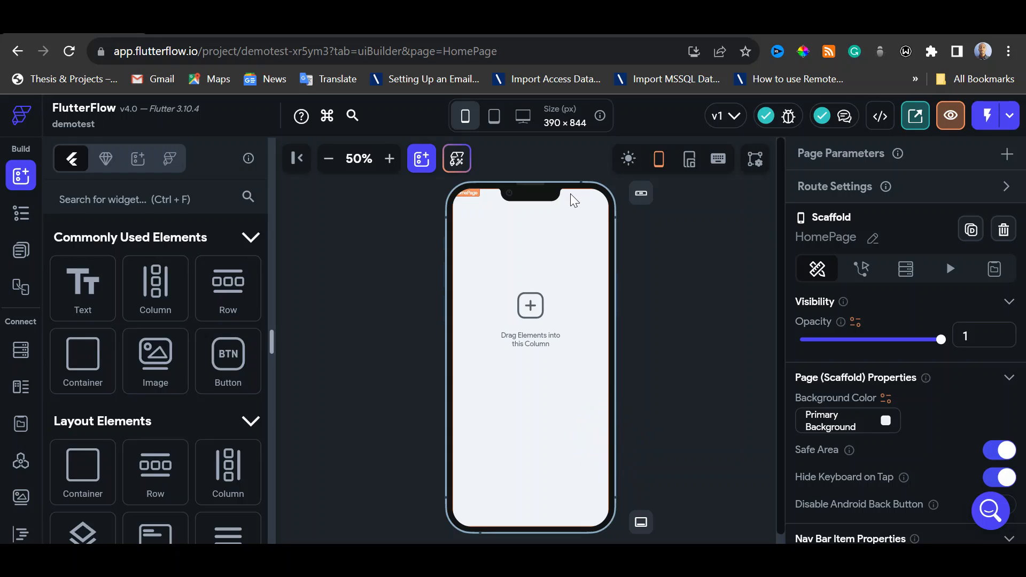
{"action": "left_click", "coordinate": [723, 22]}
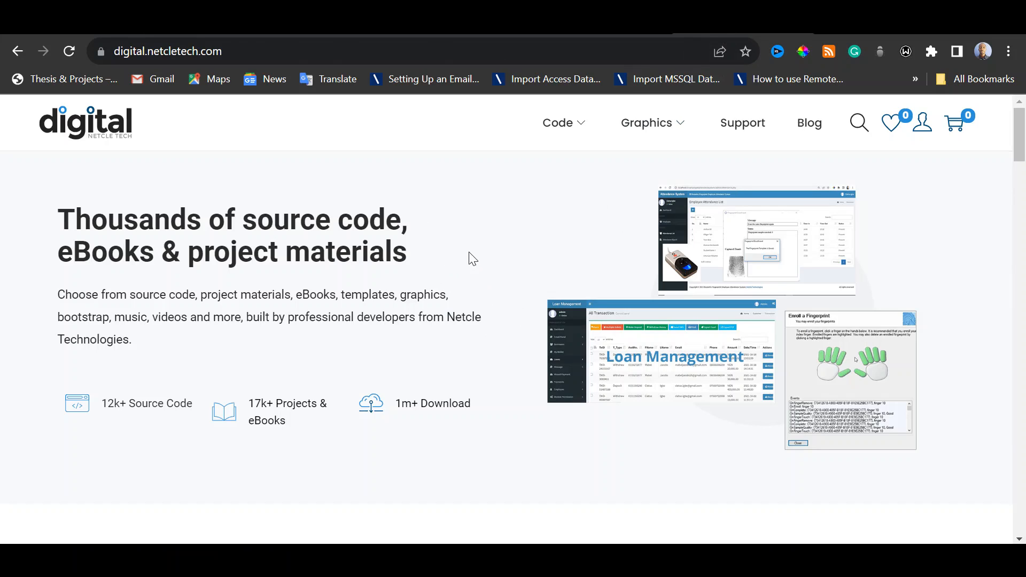
{"action": "left_click", "coordinate": [104, 22]}
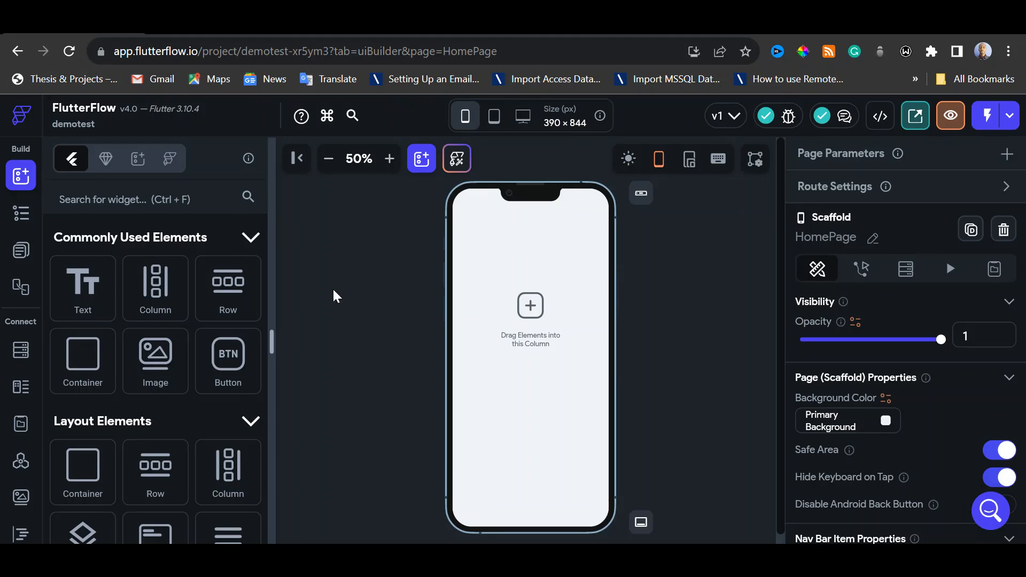
Examine HomePage in the page list, along with its editable name, scaffold properties and nav bar properties
{"action": "left_click", "coordinate": [21, 251]}
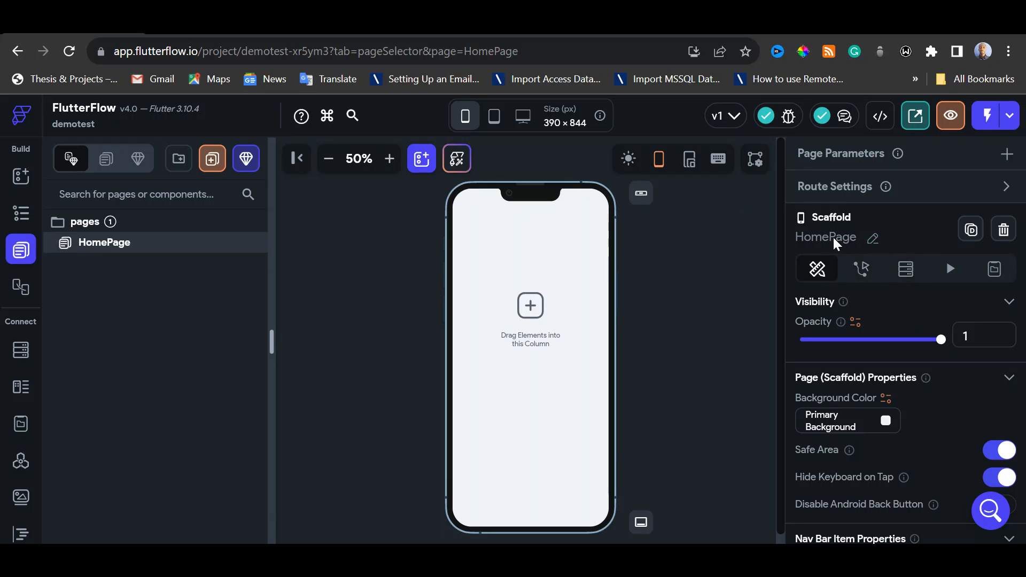
{"action": "left_click", "coordinate": [870, 239]}
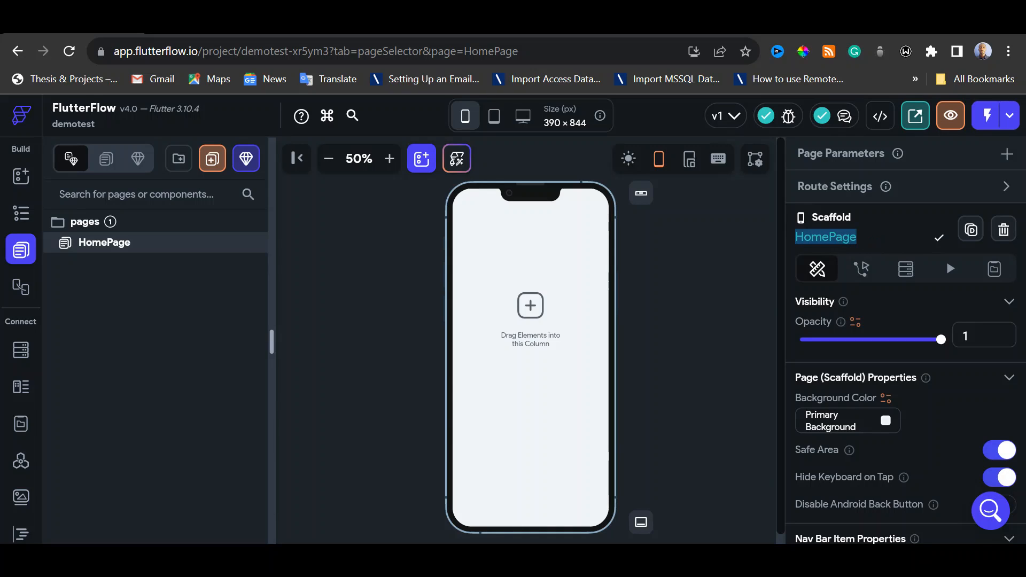
{"action": "left_click", "coordinate": [844, 237]}
{"action": "left_click_drag", "start_coordinate": [860, 237], "coordinate": [795, 237]}
{"action": "left_click", "coordinate": [939, 239]}
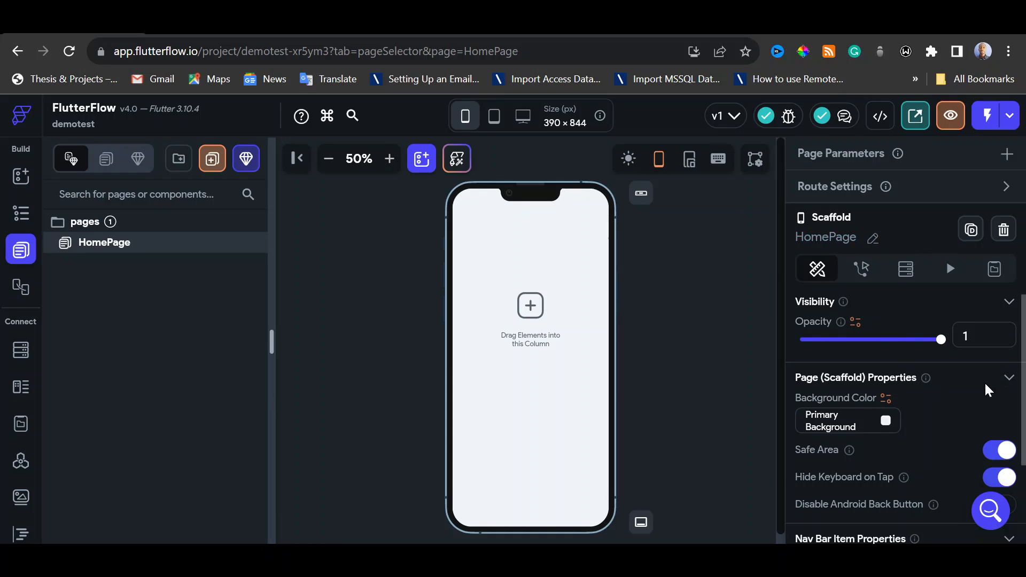
{"action": "scroll", "coordinate": [984, 382], "scroll_direction": "down", "scroll_amount": 2}
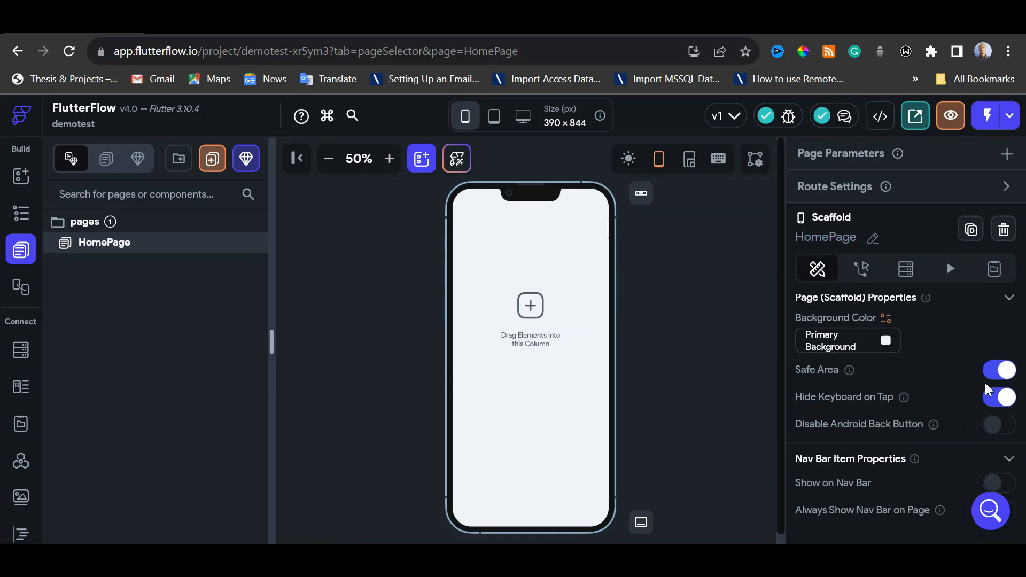
{"action": "scroll", "coordinate": [954, 406], "scroll_direction": "down", "scroll_amount": 1}
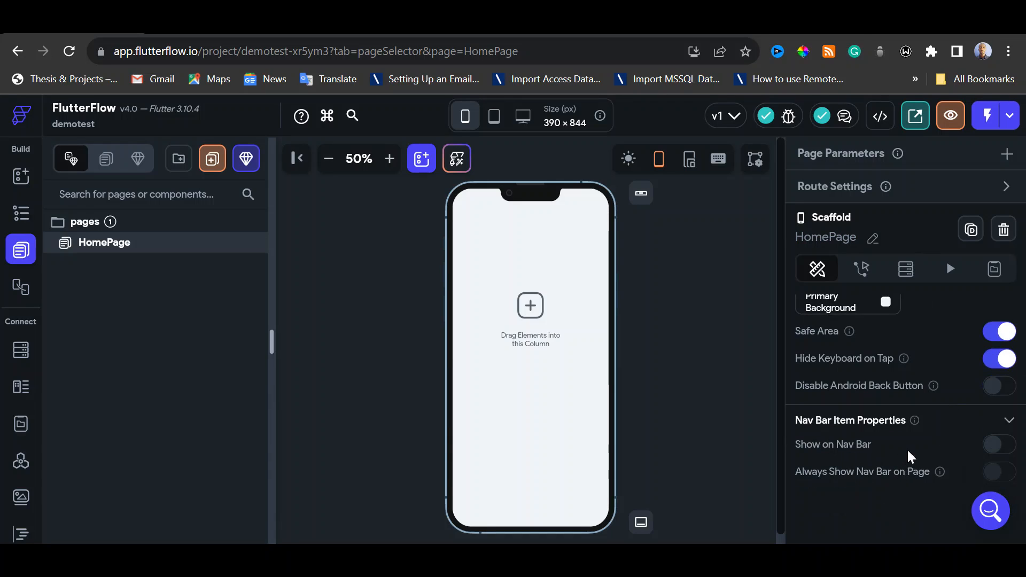
{"action": "scroll", "coordinate": [947, 416], "scroll_direction": "up", "scroll_amount": 3}
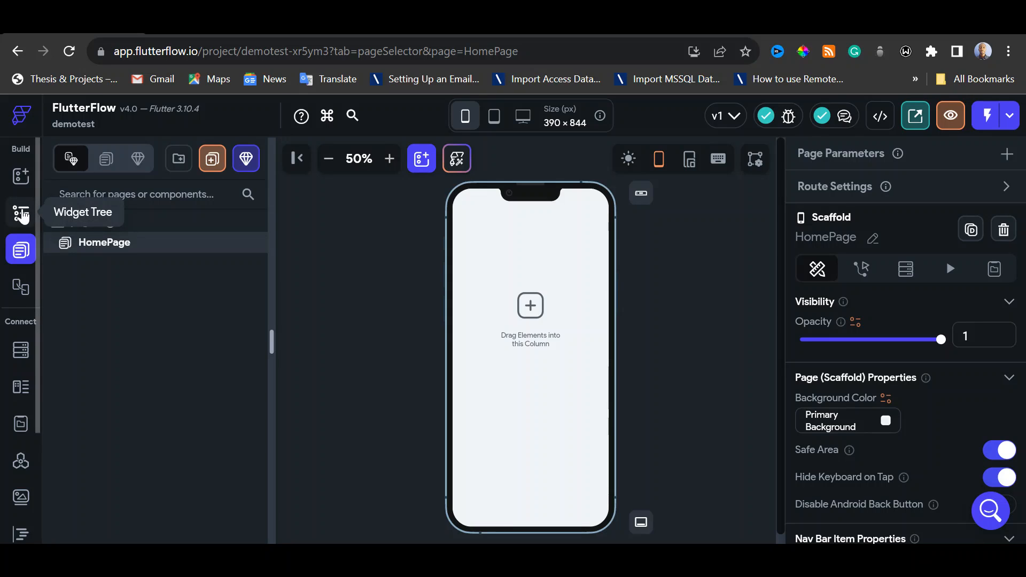
Search the widgets for "webs" and add a WebView as a child of HomePage's Column in the widget tree
{"action": "left_click", "coordinate": [21, 214]}
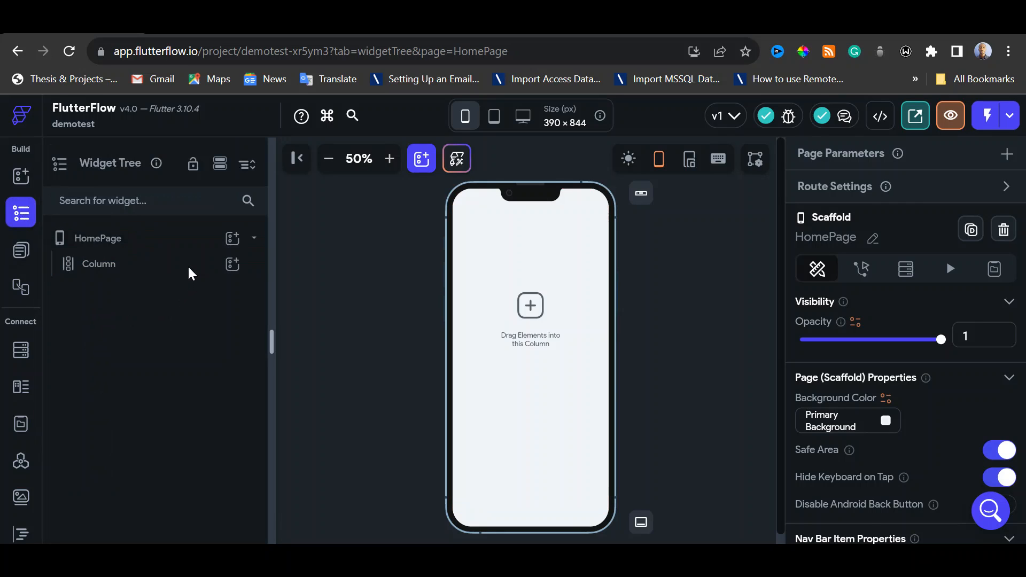
{"action": "left_click", "coordinate": [168, 266]}
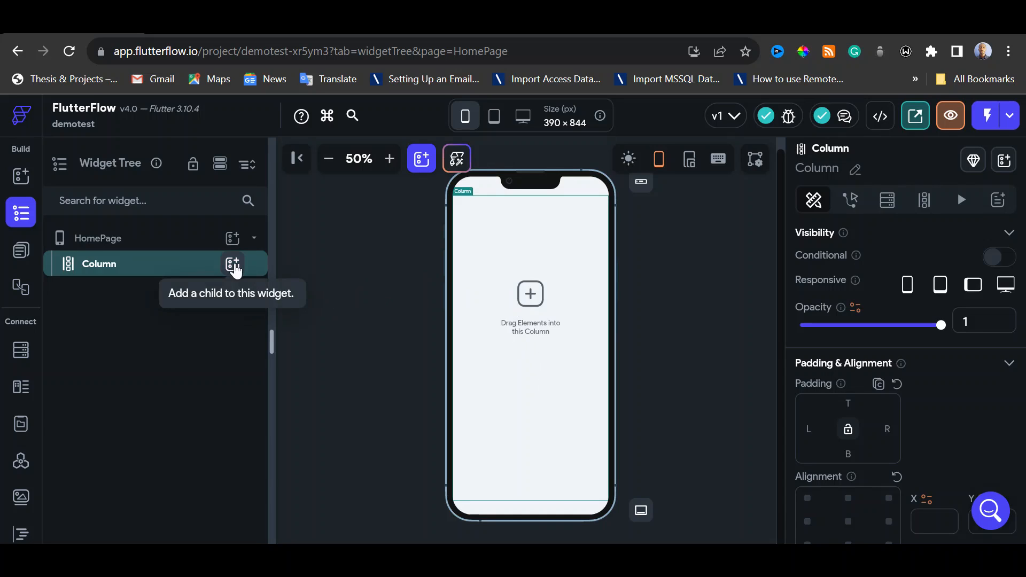
{"action": "left_click", "coordinate": [233, 264]}
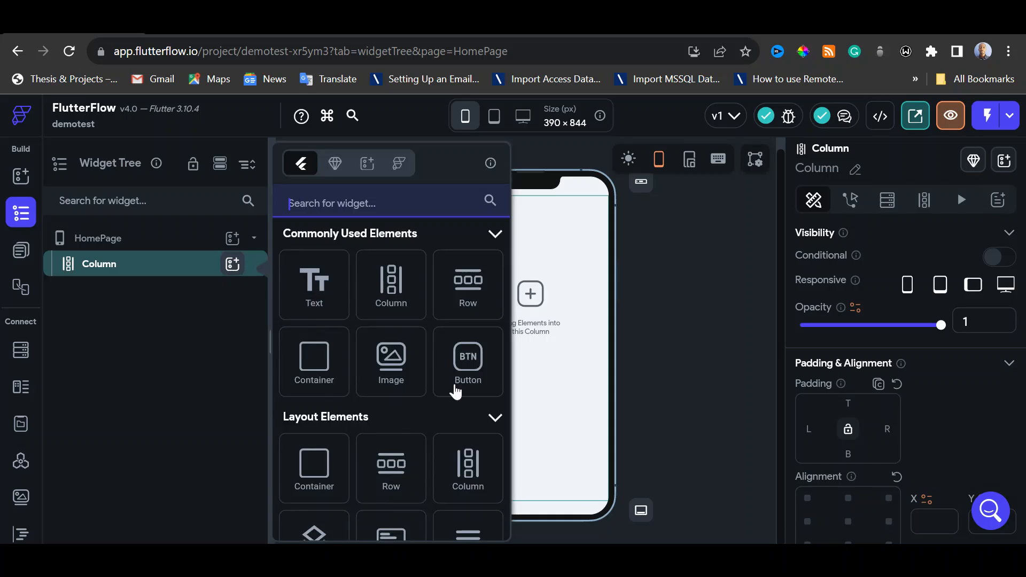
{"action": "scroll", "coordinate": [465, 392], "scroll_direction": "down", "scroll_amount": 6}
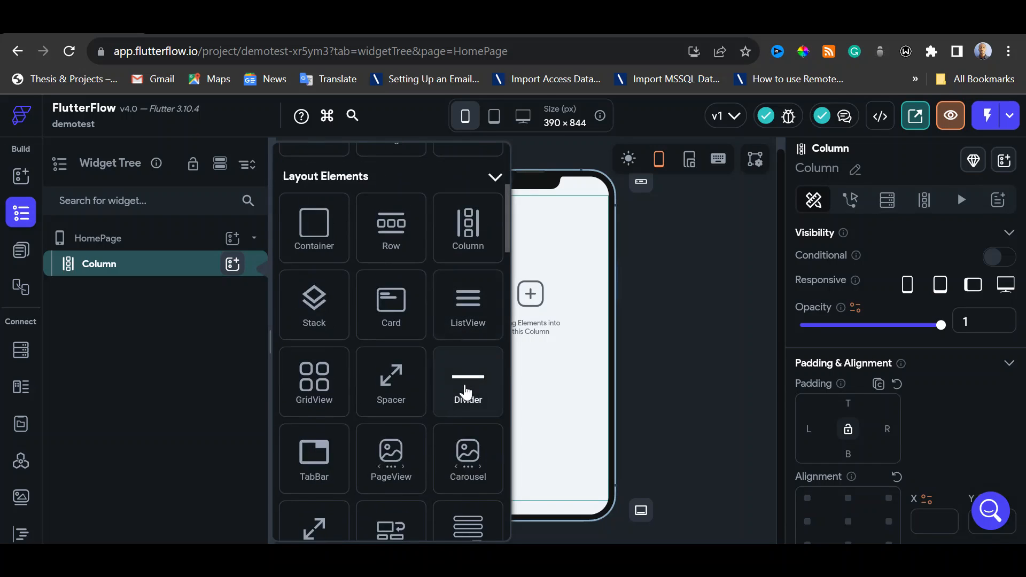
{"action": "scroll", "coordinate": [468, 393], "scroll_direction": "down", "scroll_amount": 1}
{"action": "scroll", "coordinate": [467, 392], "scroll_direction": "up", "scroll_amount": 8}
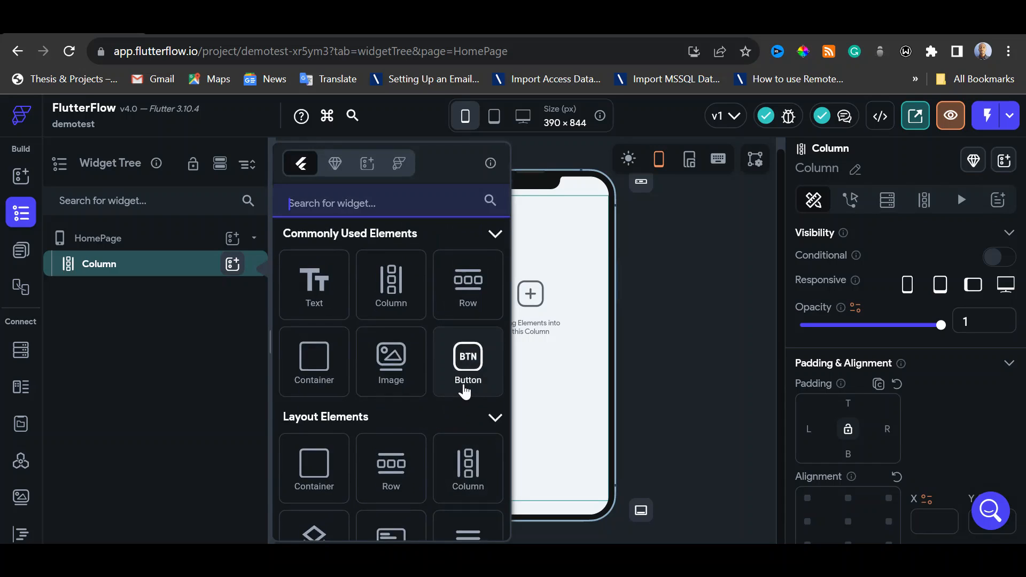
{"action": "type", "text": "webs"}
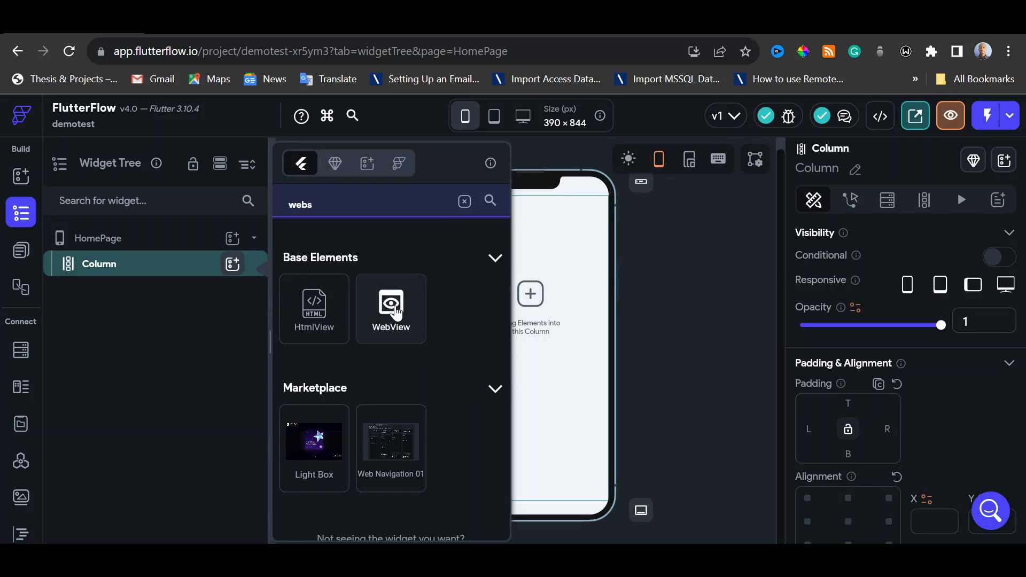
{"action": "left_click", "coordinate": [397, 313]}
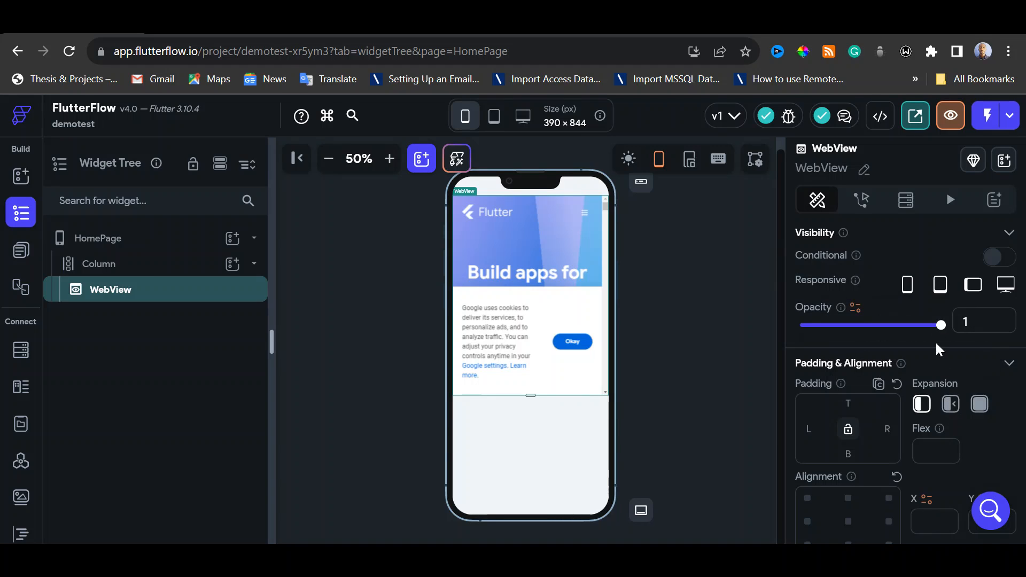
Switch the WebView's width and height units to percent and set its height to 100%
{"action": "scroll", "coordinate": [939, 350], "scroll_direction": "down", "scroll_amount": 3}
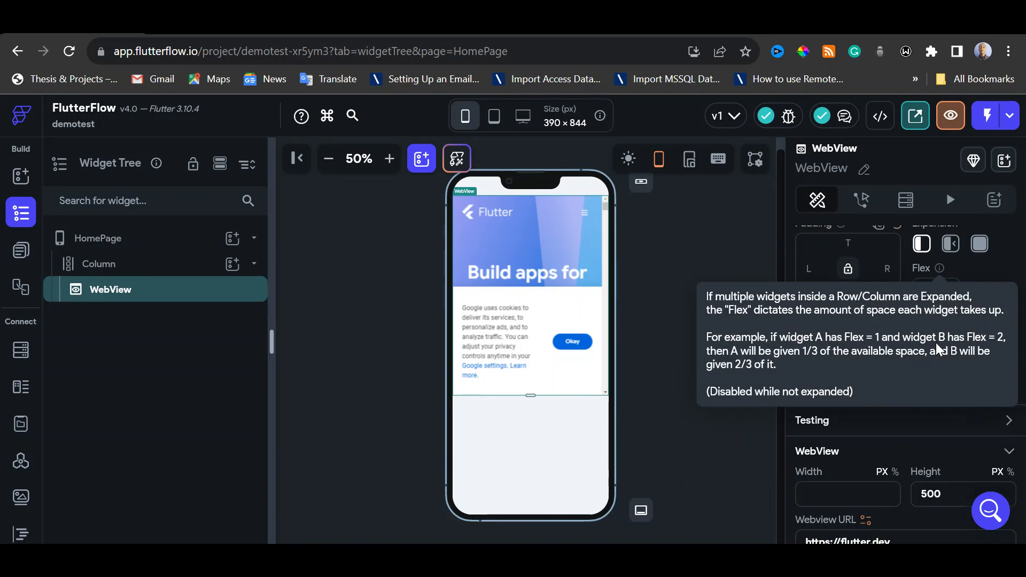
{"action": "scroll", "coordinate": [975, 379], "scroll_direction": "down", "scroll_amount": 2}
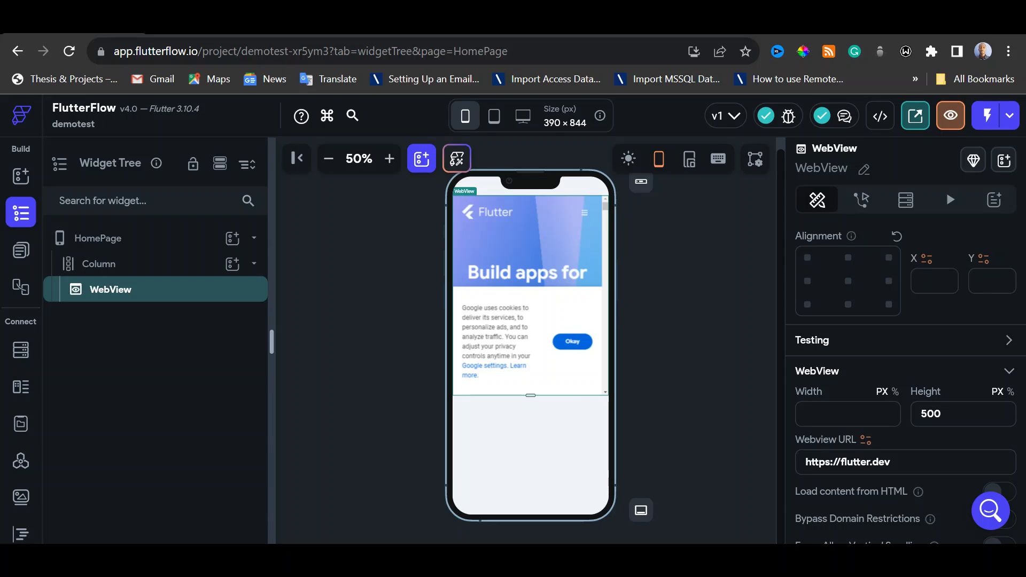
{"action": "left_click", "coordinate": [1009, 392]}
{"action": "left_click", "coordinate": [895, 393]}
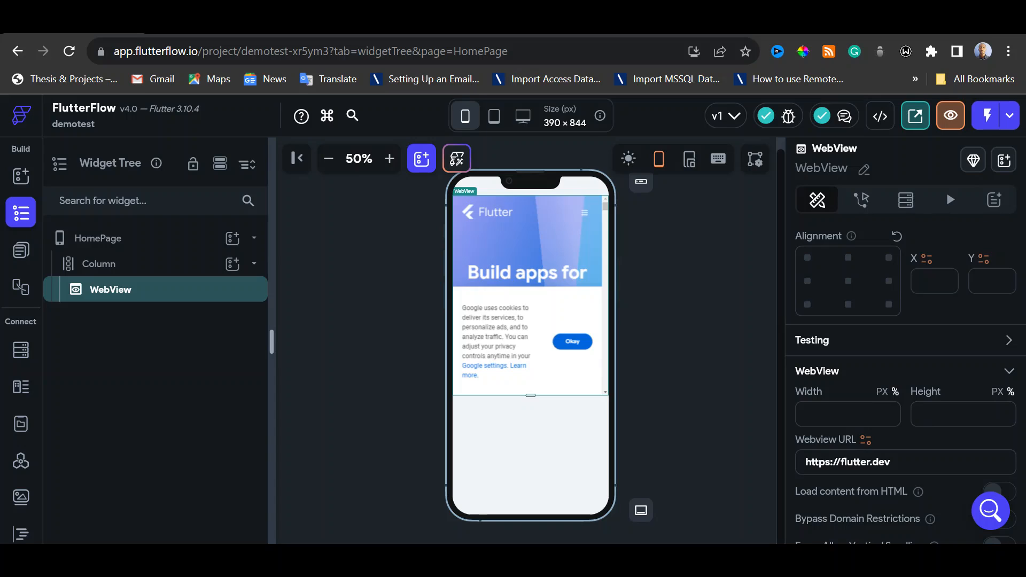
{"action": "type", "text": "100"}
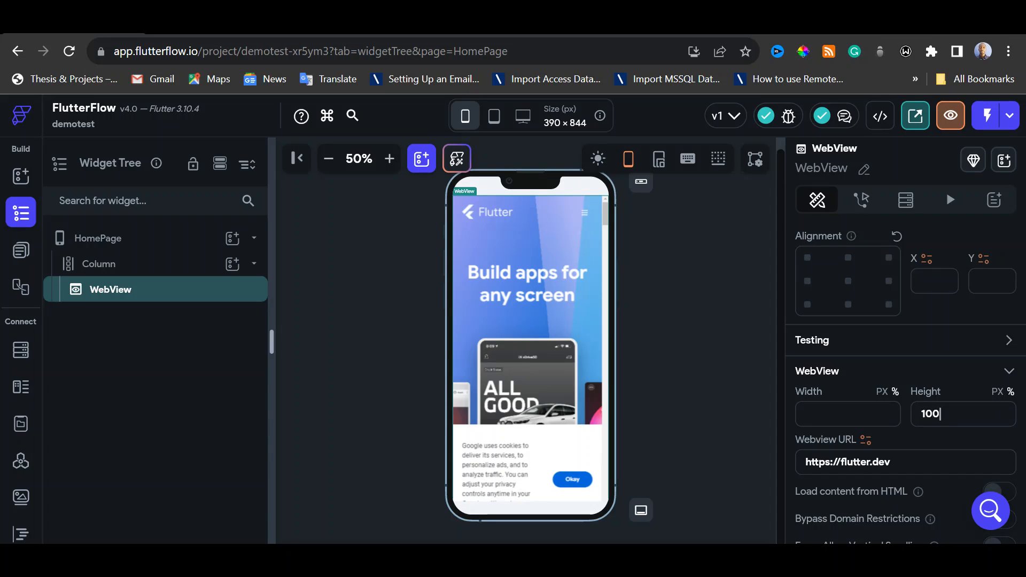
{"action": "left_click", "coordinate": [891, 462]}
{"action": "key", "text": "ctrl+shift+Left"}
{"action": "key", "text": "ctrl+shift+Left"}
{"action": "key", "text": "ctrl+shift+Left"}
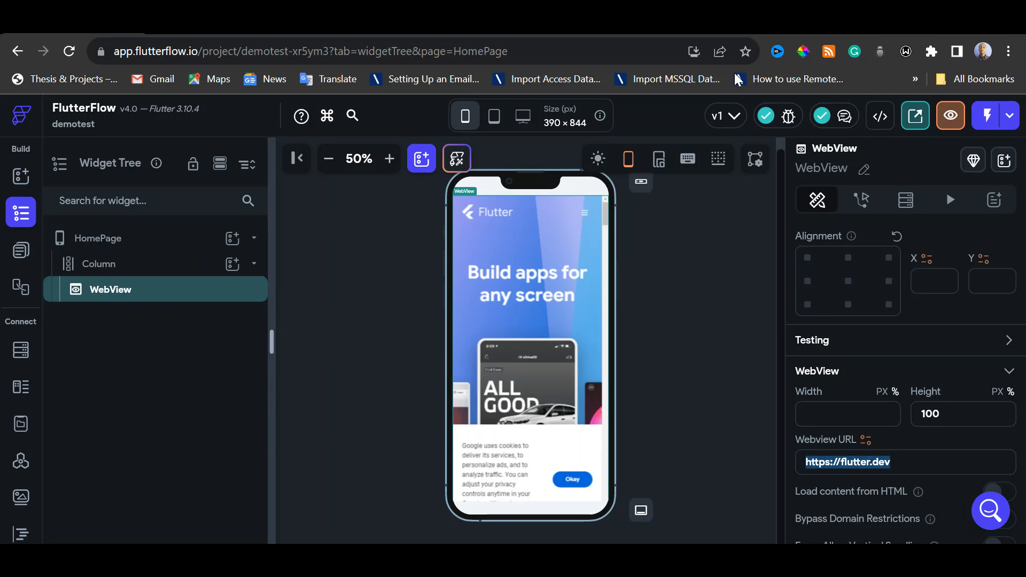
{"action": "left_click", "coordinate": [735, 23]}
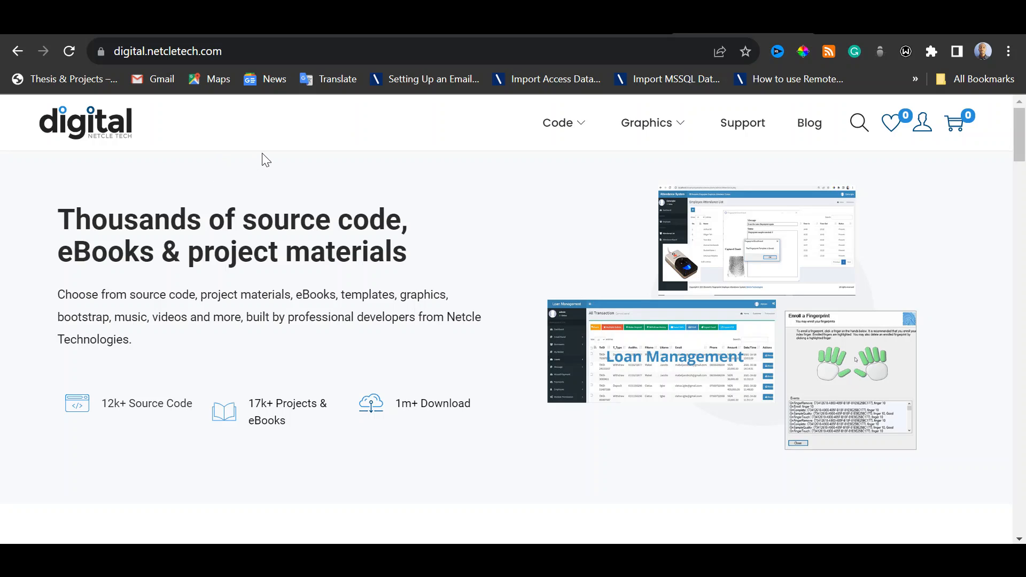
{"action": "left_click", "coordinate": [249, 51]}
{"action": "key", "text": "ctrl+c"}
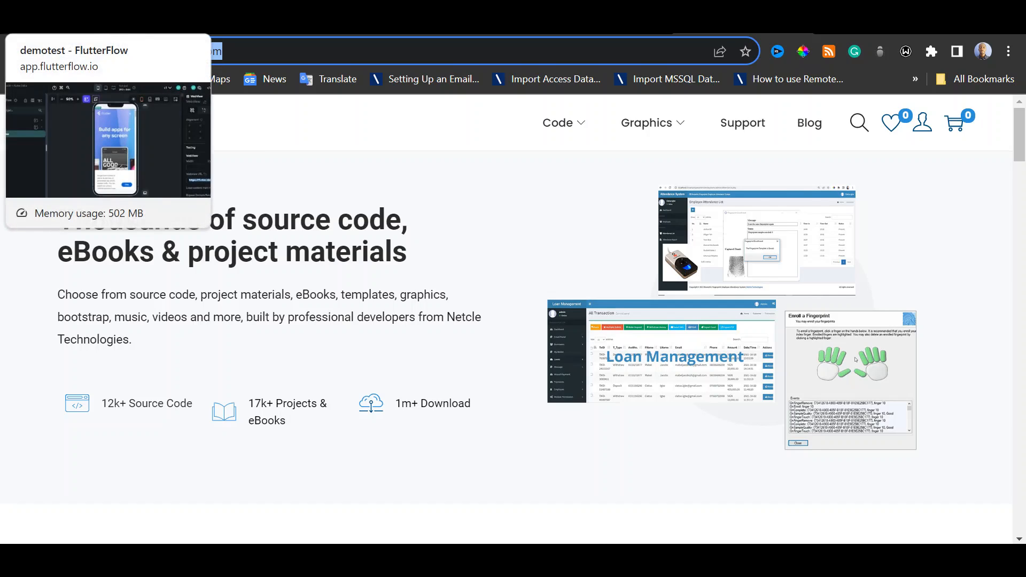
{"action": "left_click", "coordinate": [74, 22]}
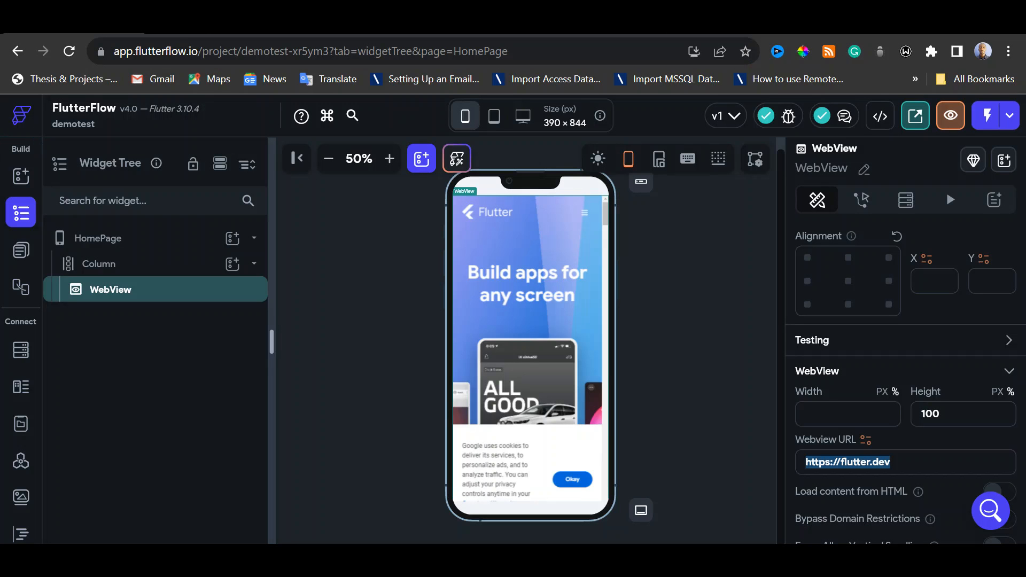
{"action": "left_click_drag", "start_coordinate": [893, 463], "coordinate": [803, 463]}
{"action": "key", "text": "ctrl+v"}
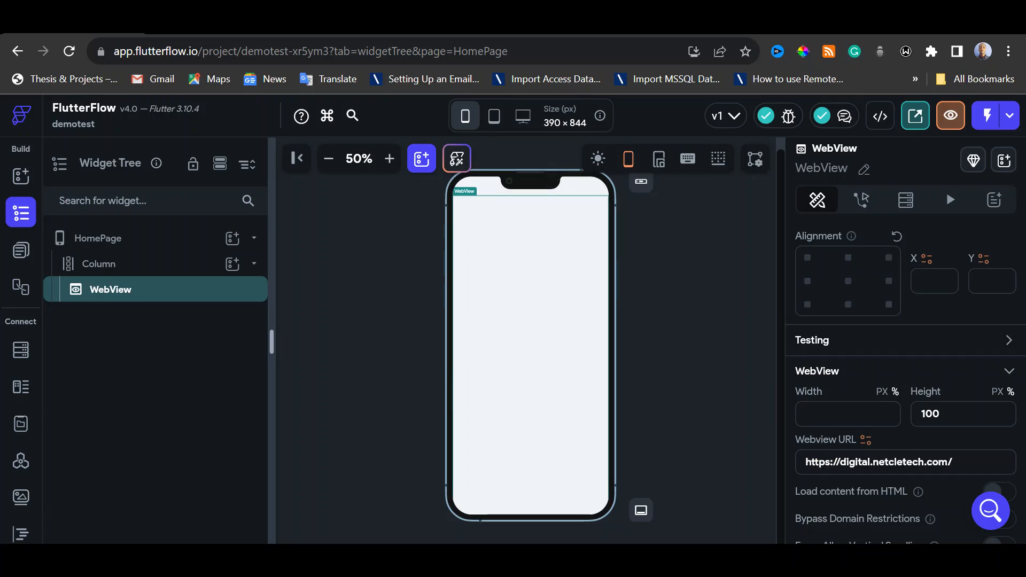
{"action": "key", "text": "BackSpace"}
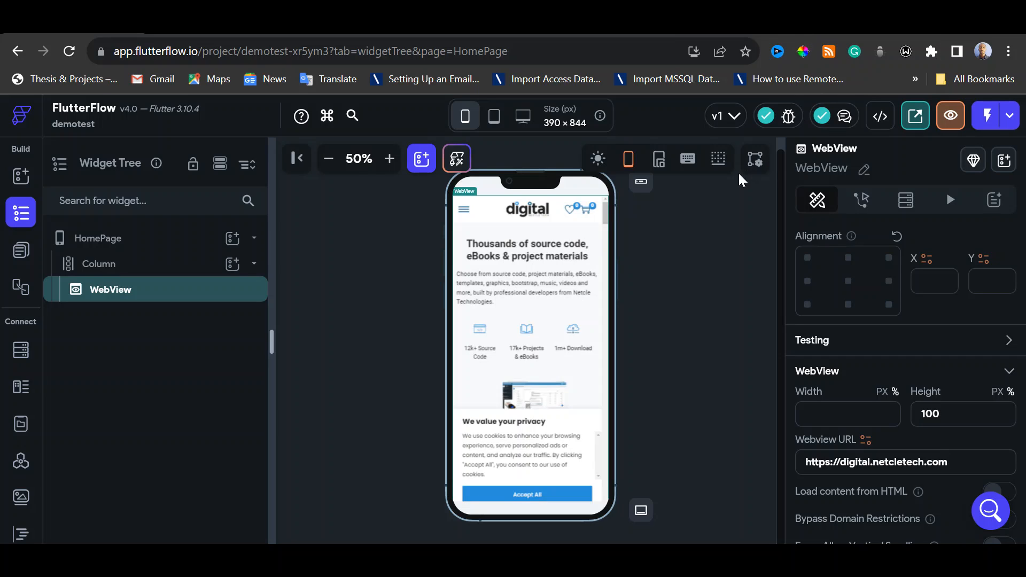
Look up the address suggestions for "att" and "loan" in a new browser tab, and return to the FlutterFlow editor
{"action": "key", "text": "ctrl+t"}
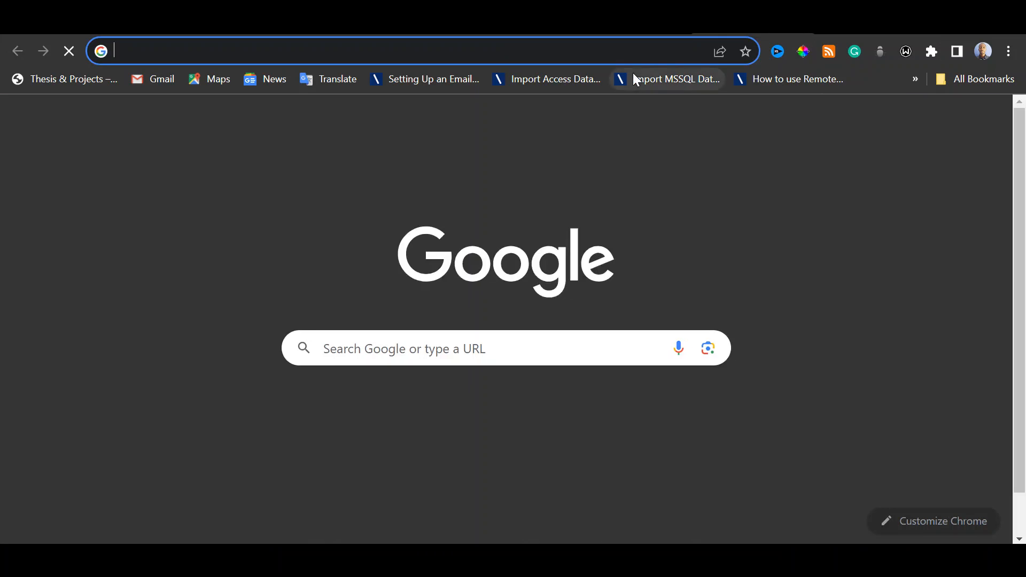
{"action": "type", "text": "att"}
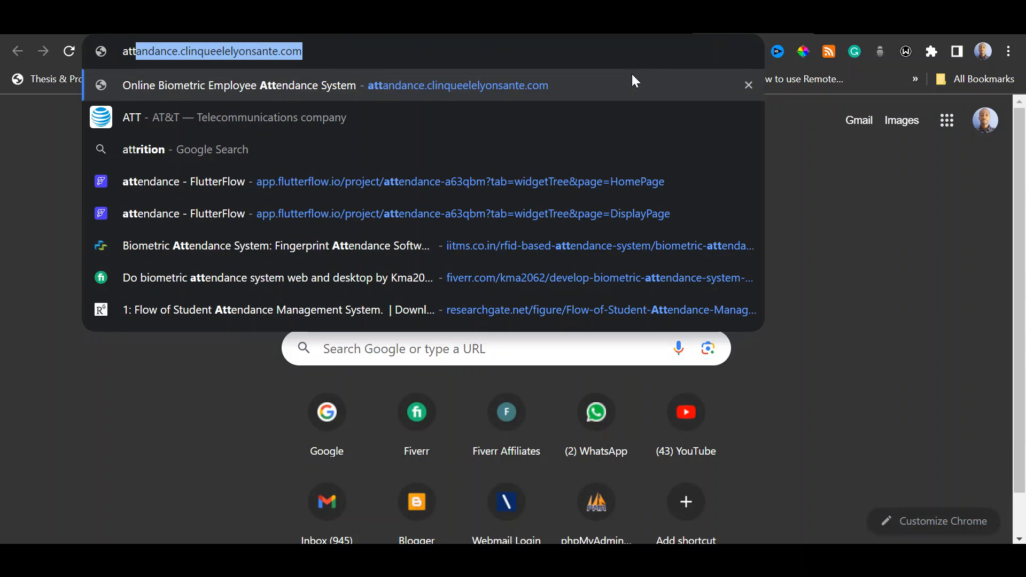
{"action": "key", "text": "BackSpace"}
{"action": "key", "text": "BackSpace"}
{"action": "key", "text": "BackSpace"}
{"action": "key", "text": "BackSpace"}
{"action": "type", "text": "lo"}
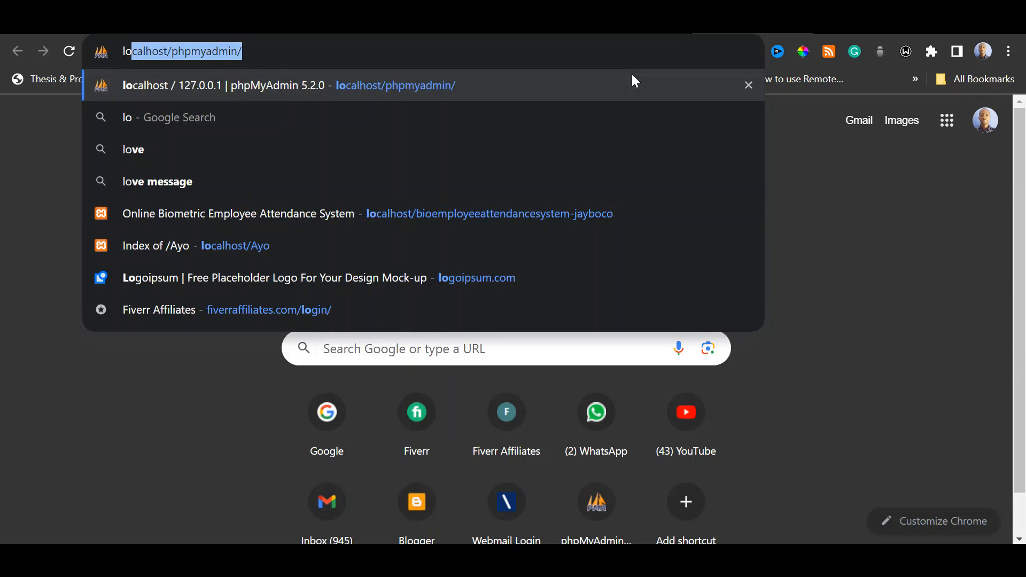
{"action": "type", "text": "an"}
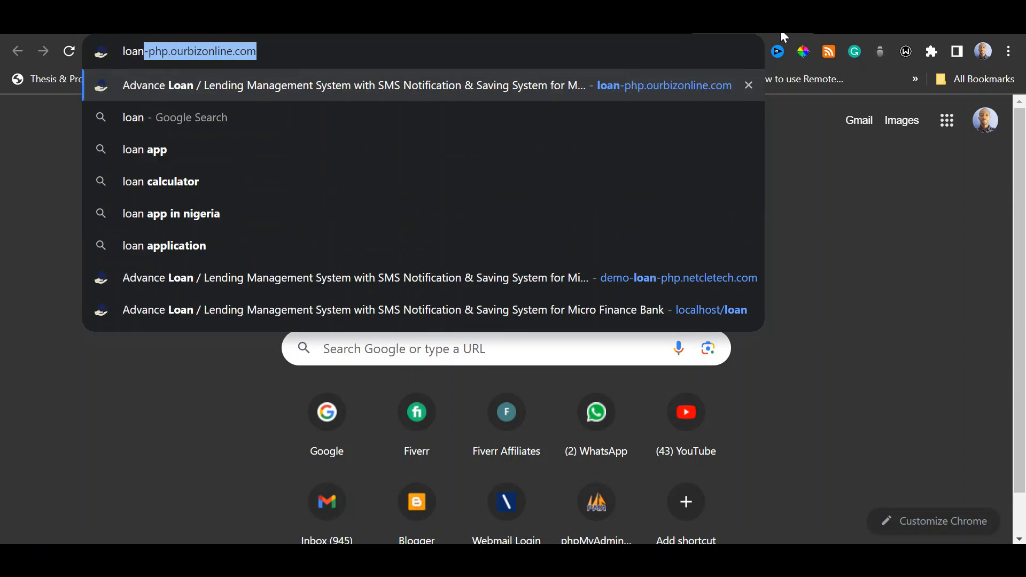
{"action": "left_click", "coordinate": [104, 27]}
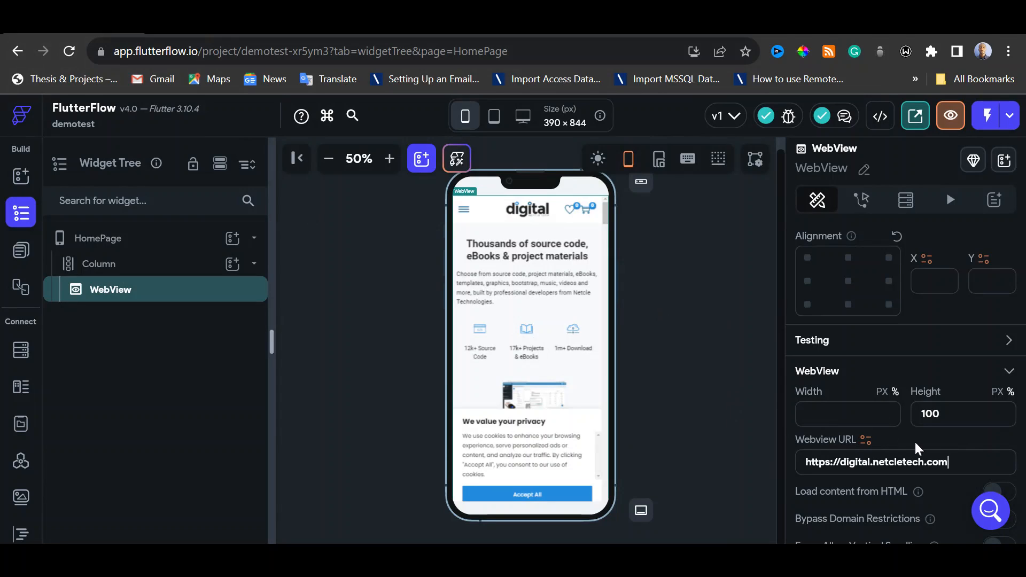
Preview HomePage at tablet and desktop sizes, and return to the phone size with the canvas at 50%
{"action": "scroll", "coordinate": [942, 425], "scroll_direction": "down", "scroll_amount": 2}
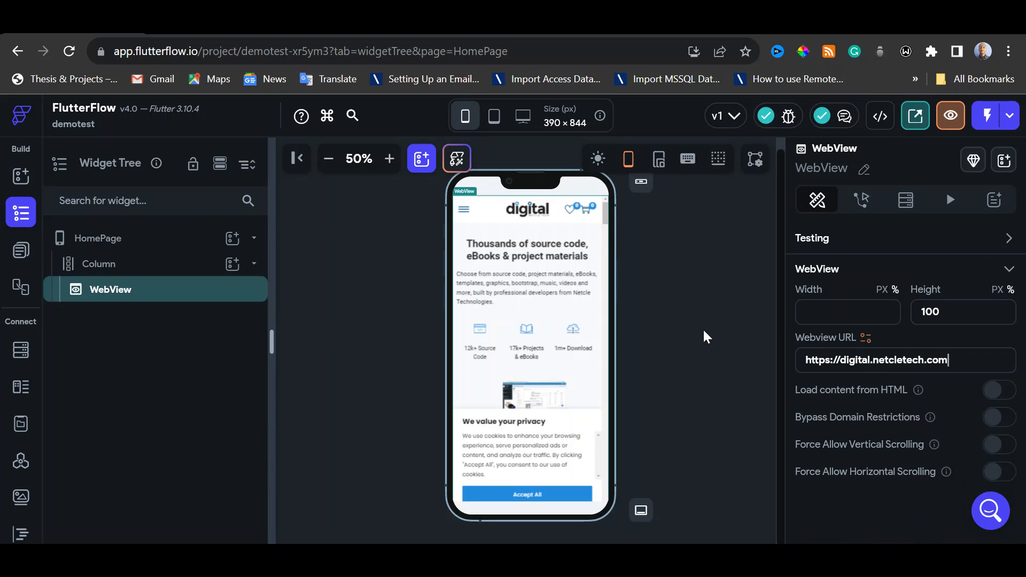
{"action": "left_click", "coordinate": [493, 120]}
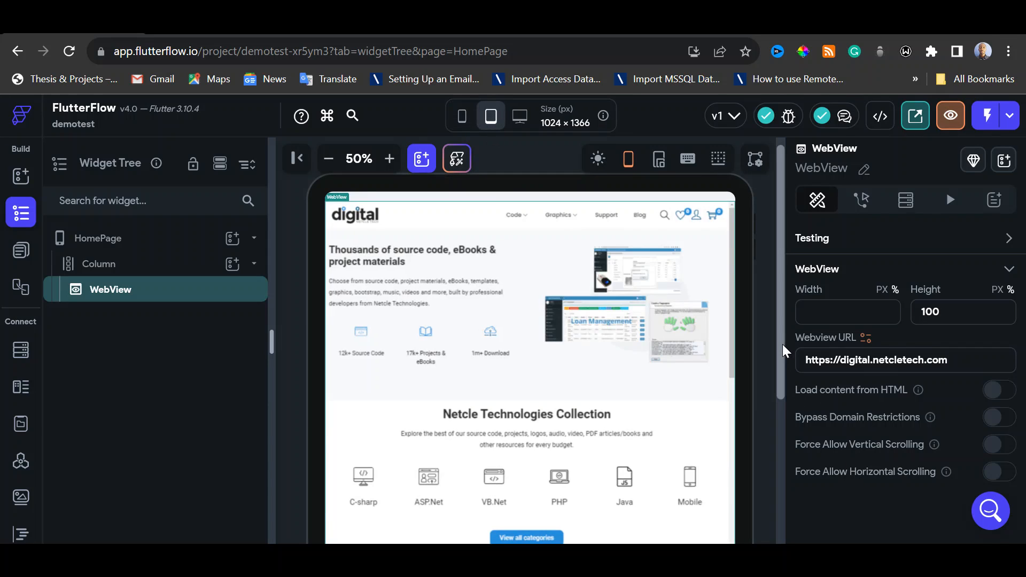
{"action": "left_click_drag", "start_coordinate": [782, 344], "coordinate": [794, 327]}
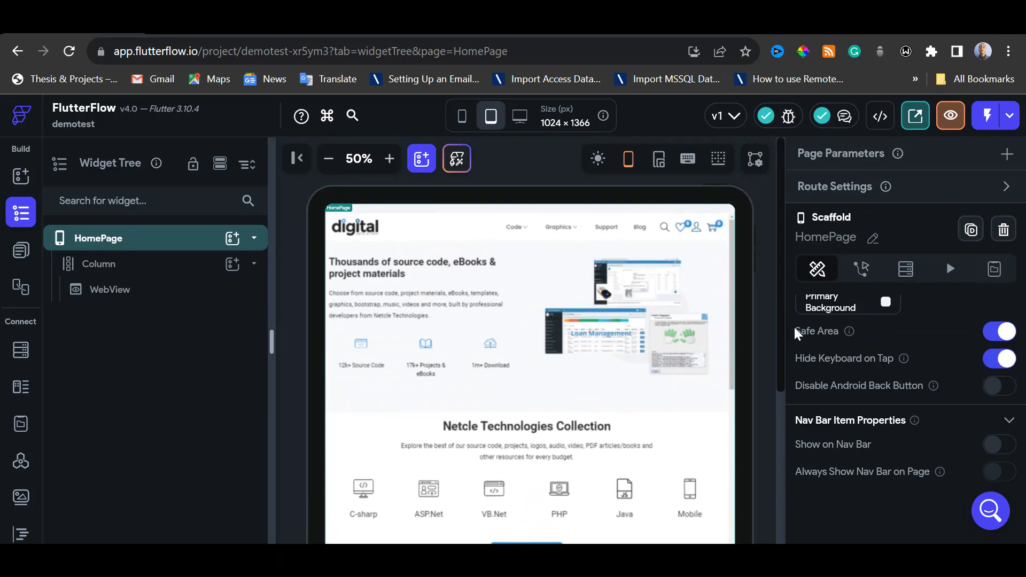
{"action": "left_click", "coordinate": [522, 122]}
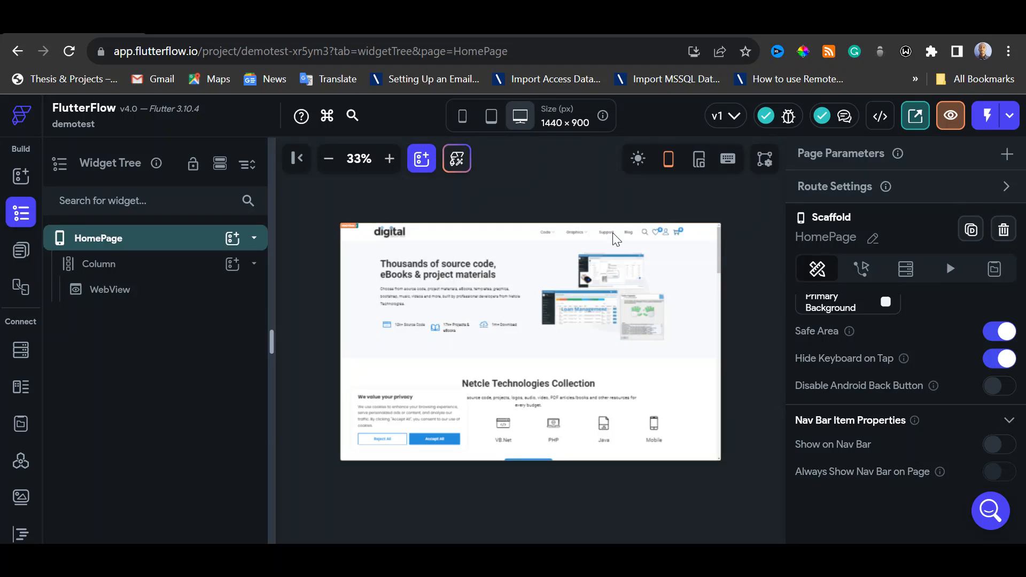
{"action": "left_click", "coordinate": [465, 118]}
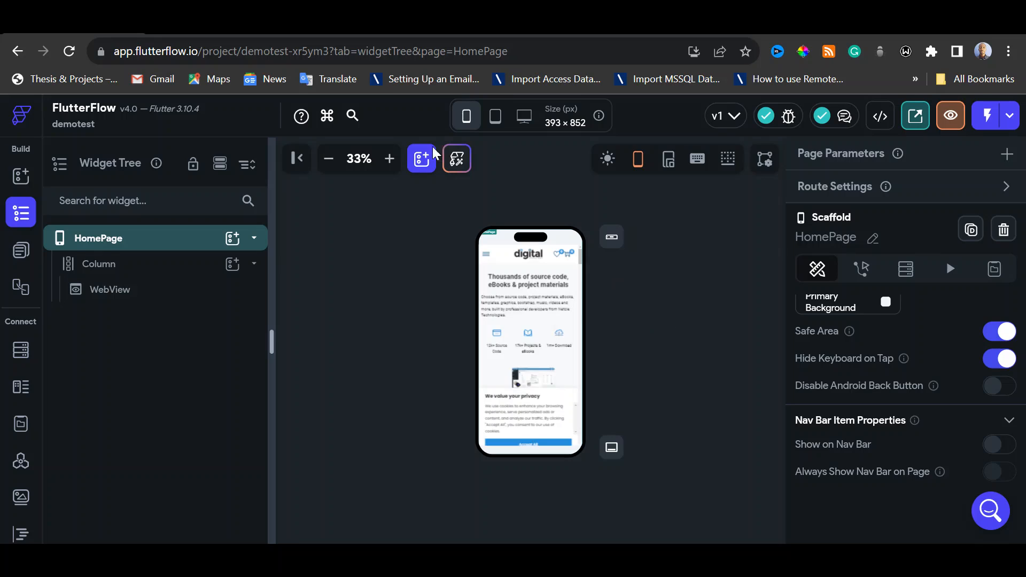
{"action": "left_click", "coordinate": [390, 158]}
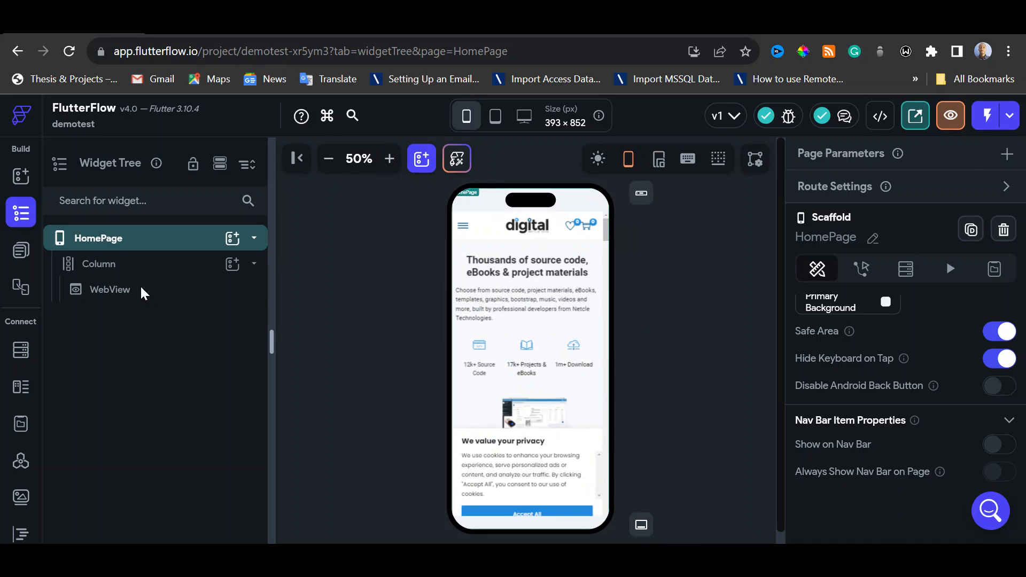
Enable Force Allow Vertical Scrolling for the WebView and deselect the widget
{"action": "left_click", "coordinate": [122, 292]}
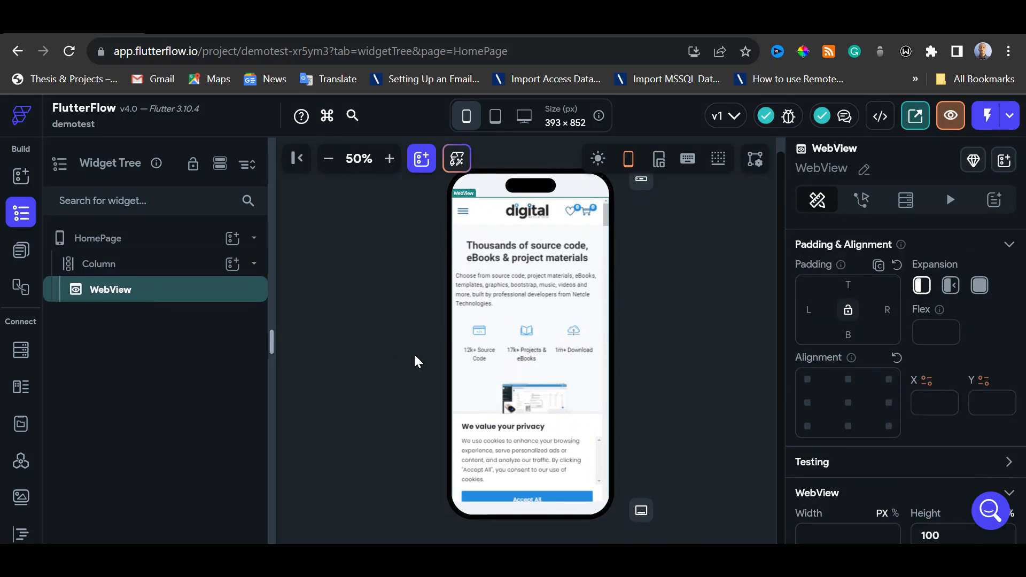
{"action": "scroll", "coordinate": [1019, 358], "scroll_direction": "down", "scroll_amount": 3}
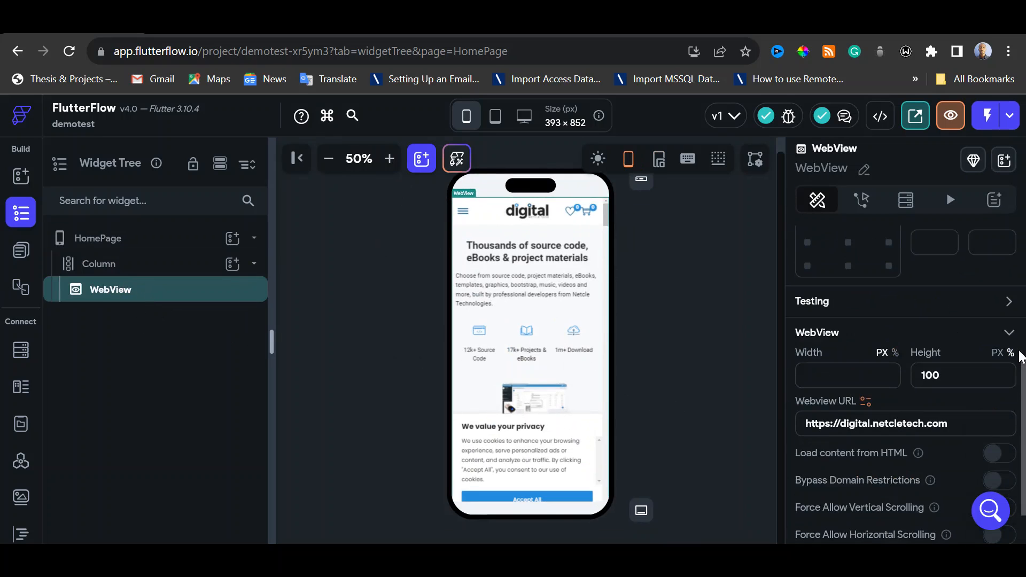
{"action": "scroll", "coordinate": [1023, 422], "scroll_direction": "down", "scroll_amount": 2}
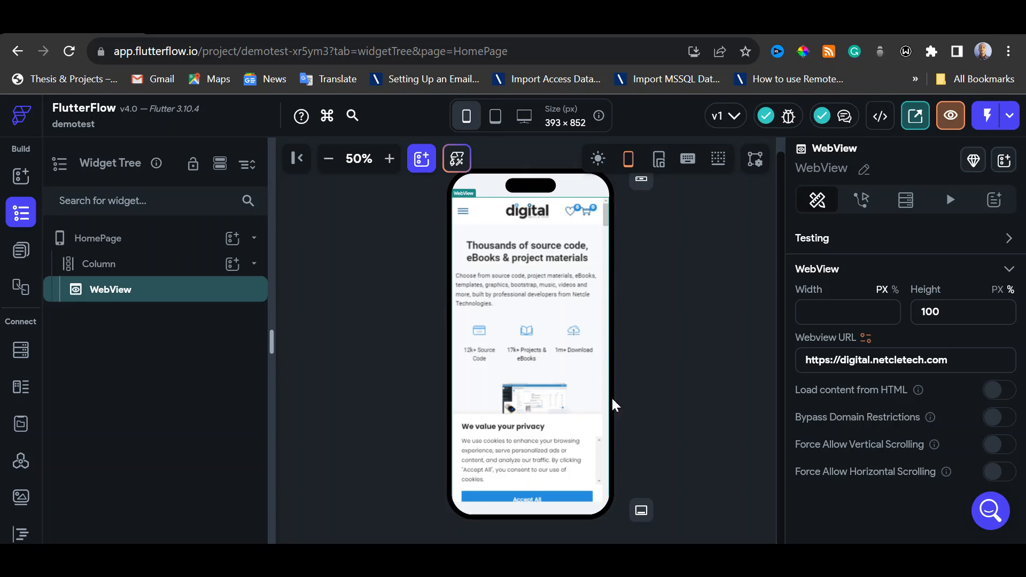
{"action": "left_click", "coordinate": [1000, 445]}
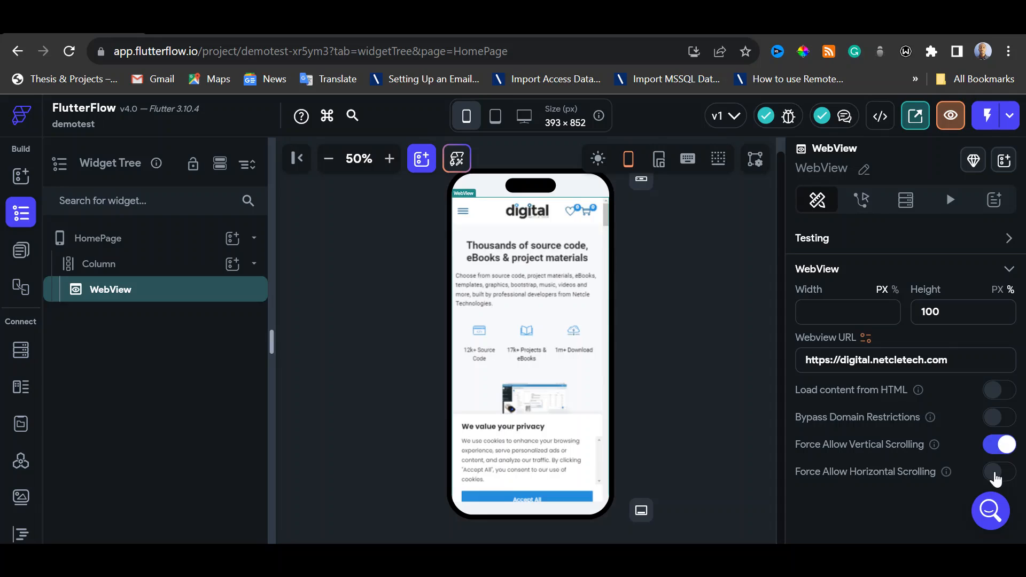
{"action": "left_click", "coordinate": [693, 377]}
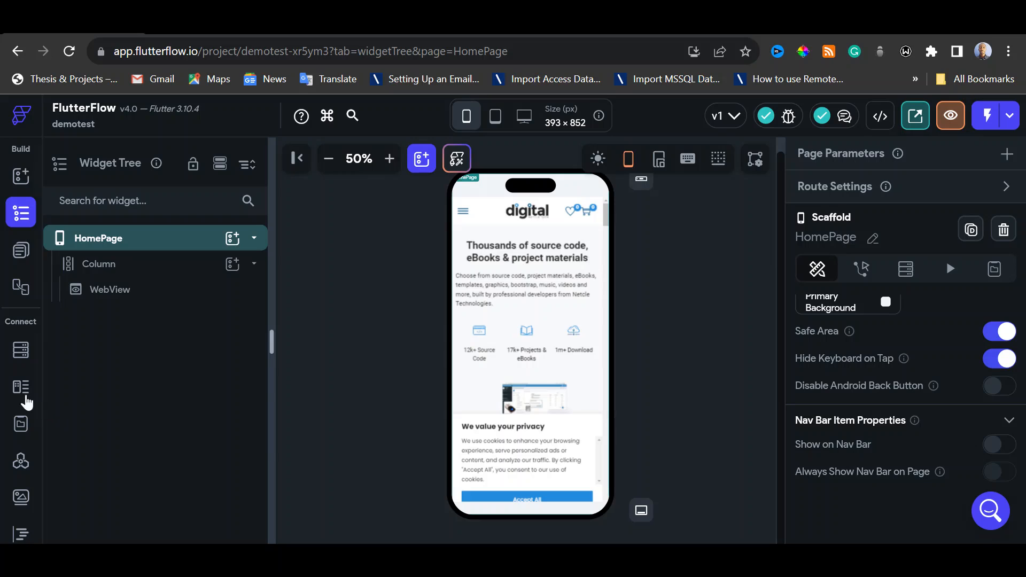
Open the project's app settings and set the package name to com.test.demotest
{"action": "scroll", "coordinate": [25, 396], "scroll_direction": "down", "scroll_amount": 3}
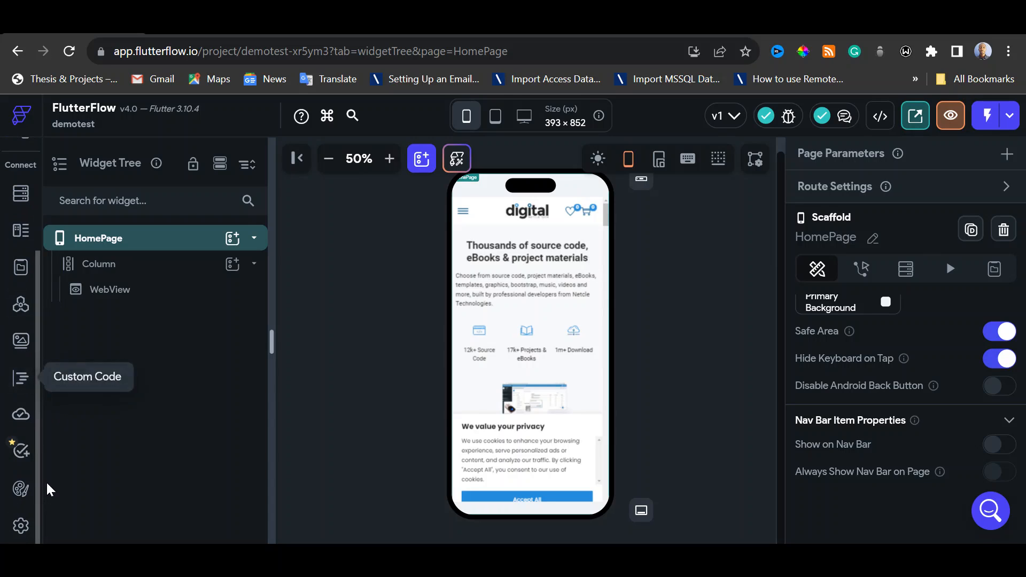
{"action": "left_click", "coordinate": [21, 528]}
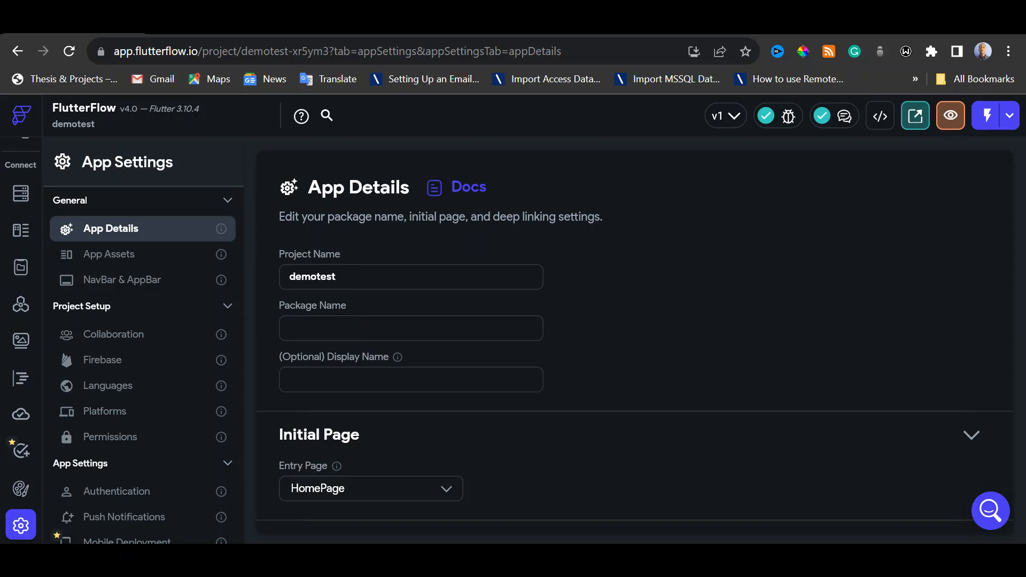
{"action": "type", "text": "com."}
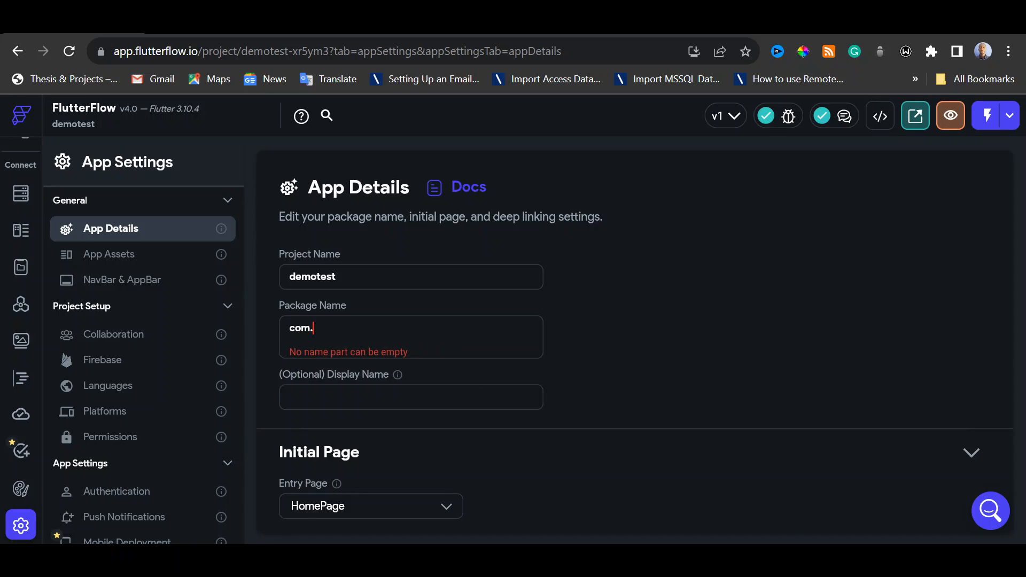
{"action": "type", "text": "netcl"}
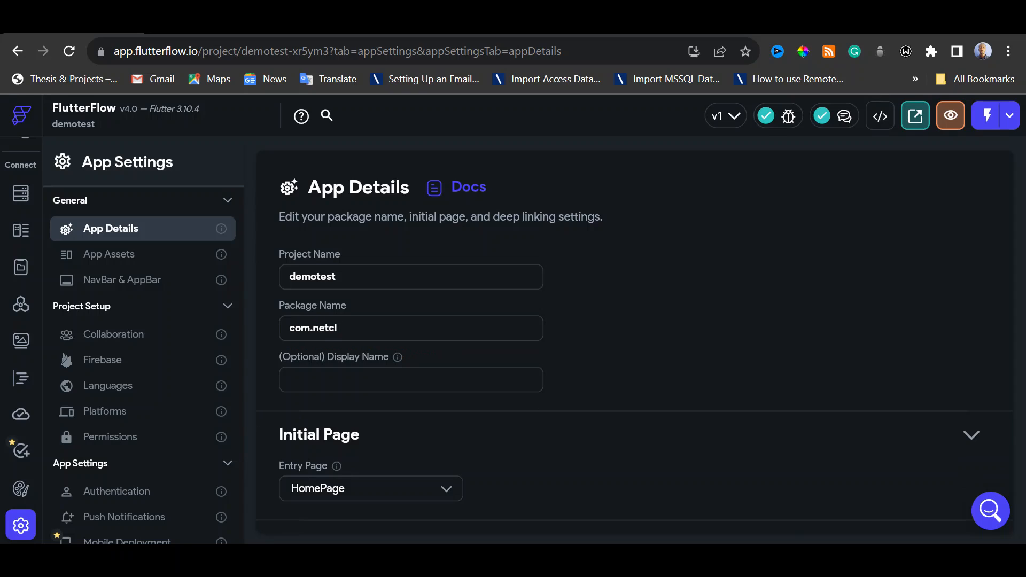
{"action": "key", "text": "BackSpace"}
{"action": "key", "text": "BackSpace"}
{"action": "key", "text": "BackSpace"}
{"action": "key", "text": "BackSpace"}
{"action": "key", "text": "BackSpace"}
{"action": "type", "text": "test."}
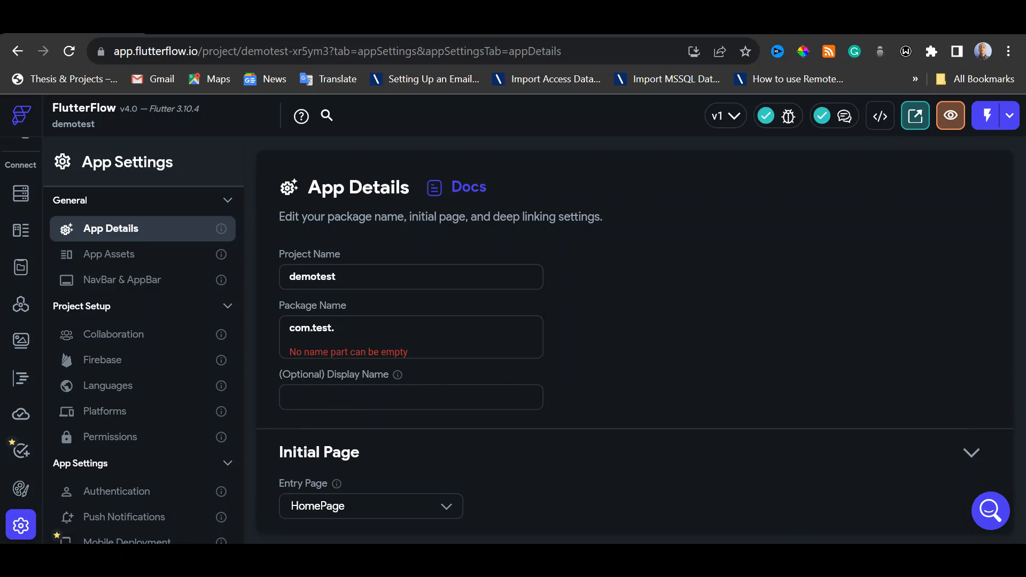
{"action": "type", "text": "demo"}
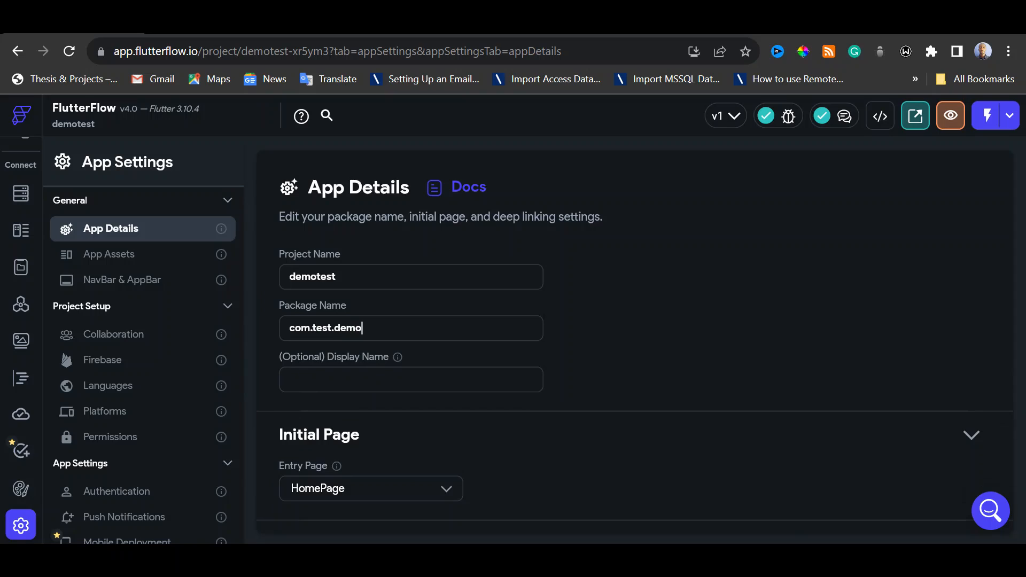
{"action": "type", "text": "test"}
Set the app's optional display name to Test App and view the initial page and folder organization settings
{"action": "left_click", "coordinate": [410, 379]}
{"action": "type", "text": "T"}
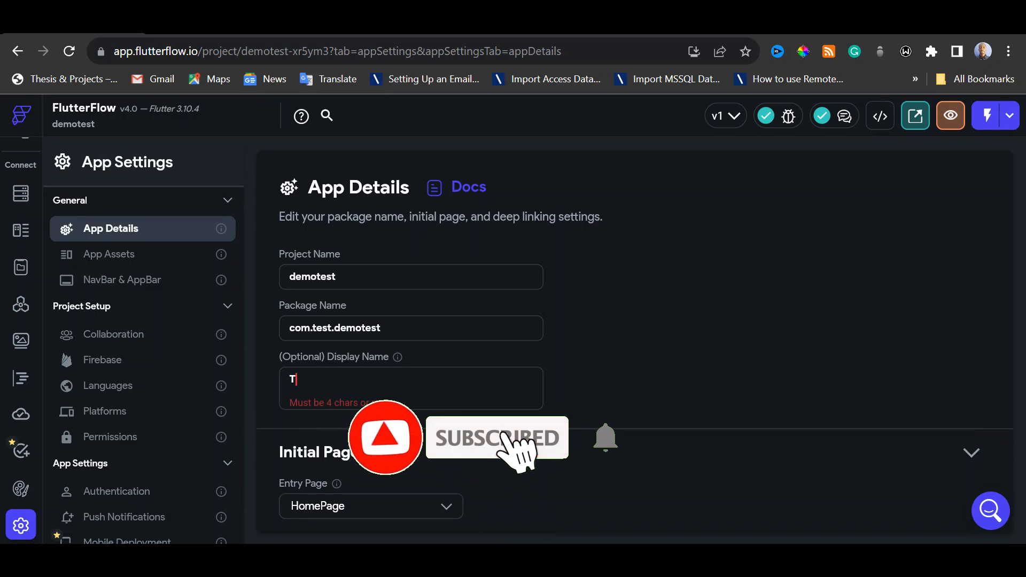
{"action": "type", "text": "est App"}
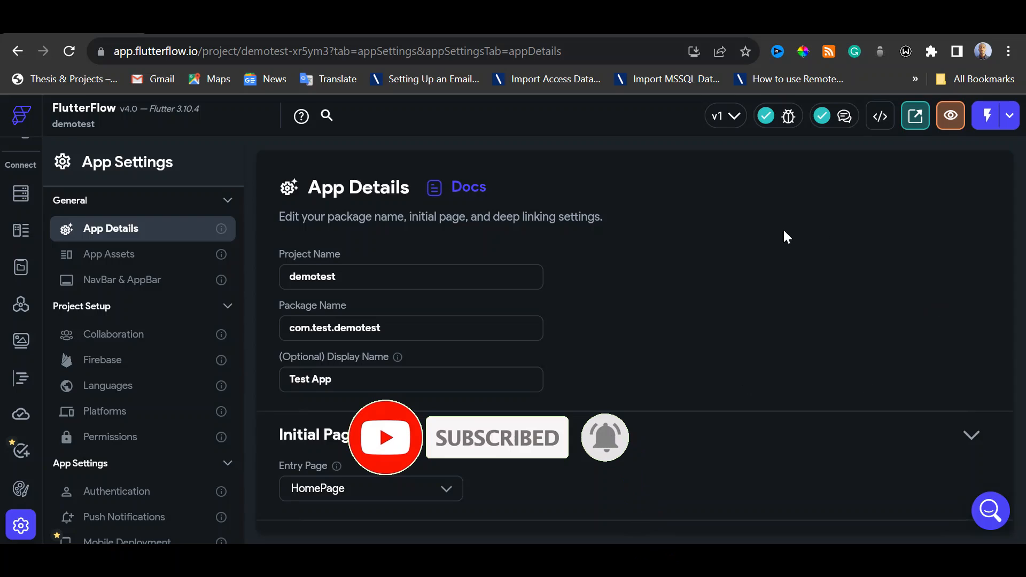
{"action": "scroll", "coordinate": [806, 245], "scroll_direction": "down", "scroll_amount": 1}
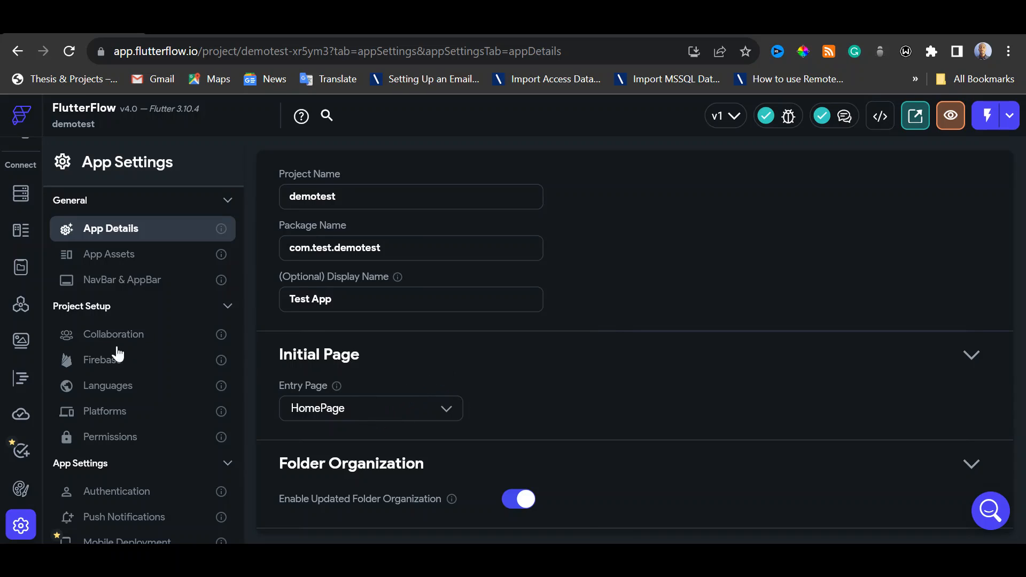
Open the App Assets settings and set the splash image's width and height to 200 px
{"action": "left_click", "coordinate": [110, 256]}
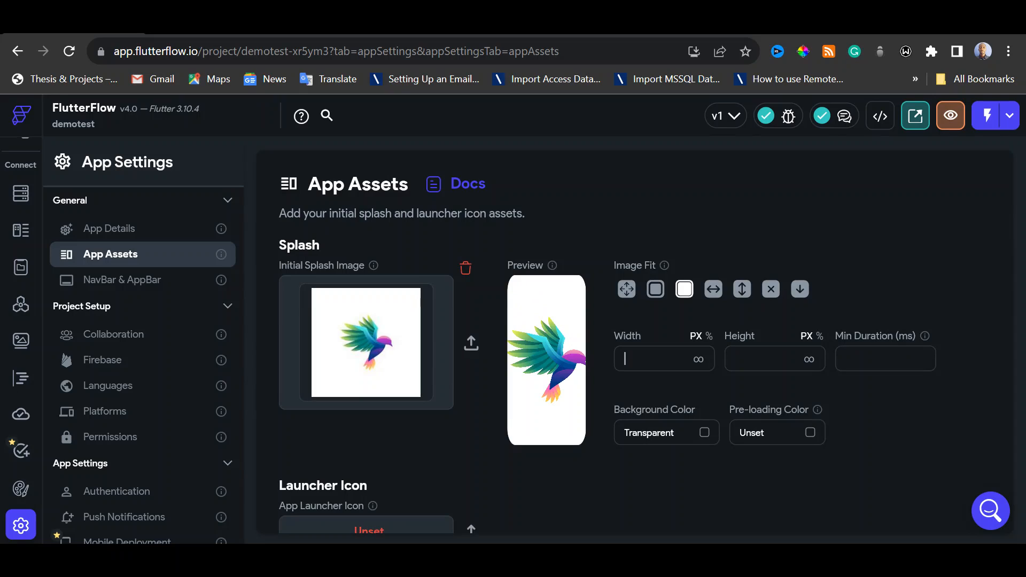
{"action": "type", "text": "200"}
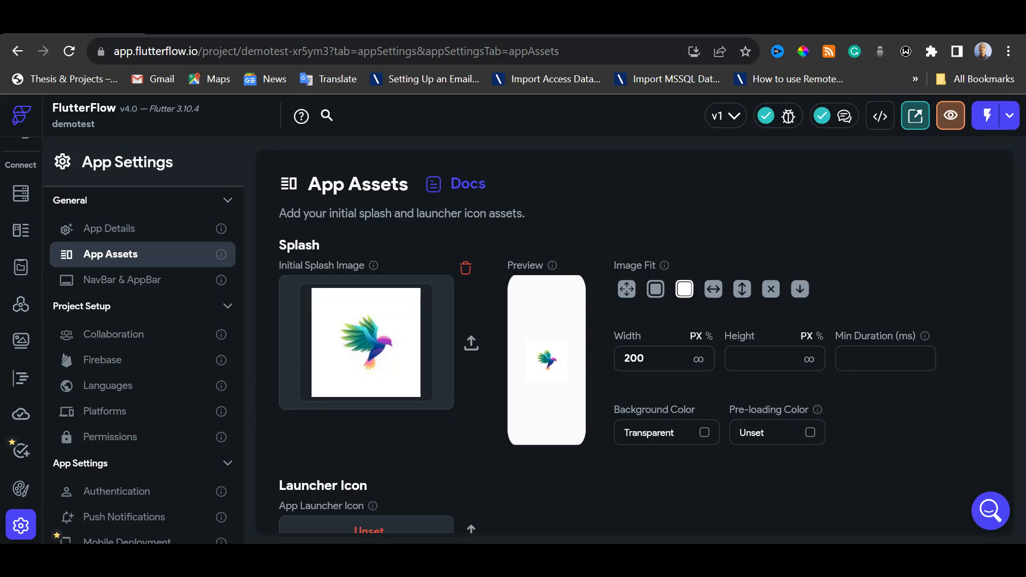
{"action": "type", "text": "200"}
Switch the splash image's width and height to percent units and set both to 200
{"action": "left_click", "coordinate": [709, 336]}
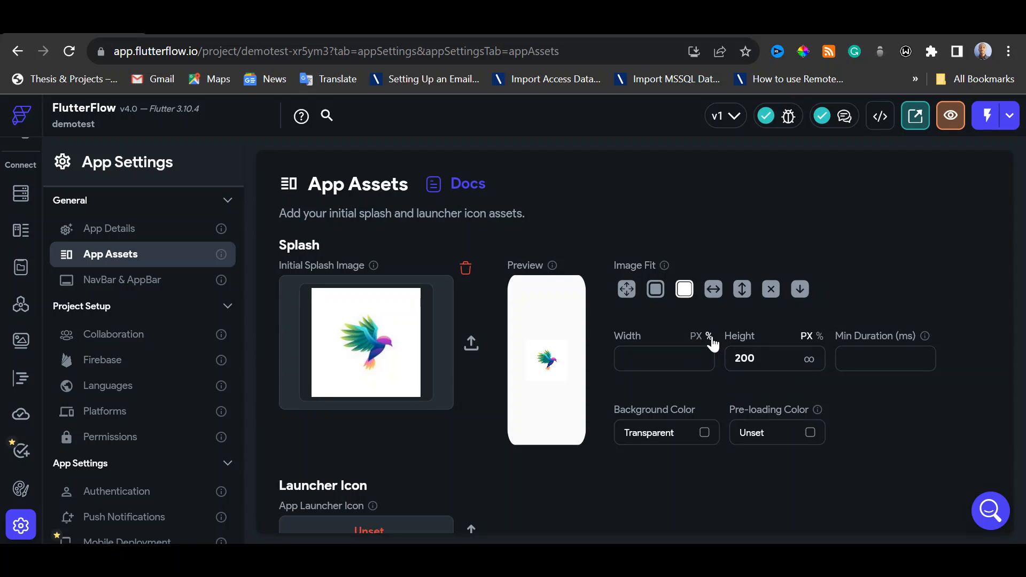
{"action": "left_click", "coordinate": [819, 336]}
{"action": "type", "text": "200"}
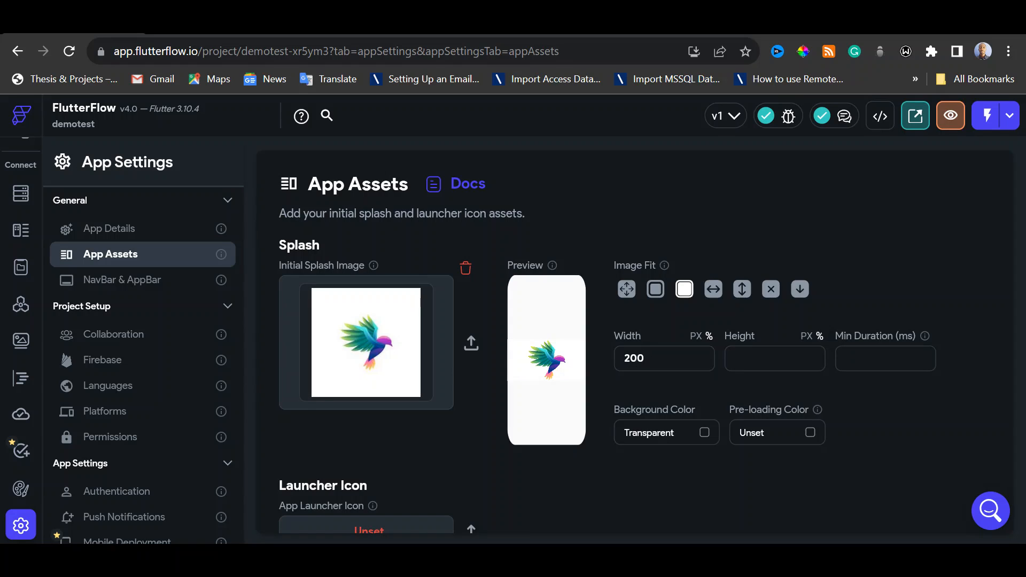
{"action": "left_click", "coordinate": [756, 366]}
{"action": "type", "text": "2"}
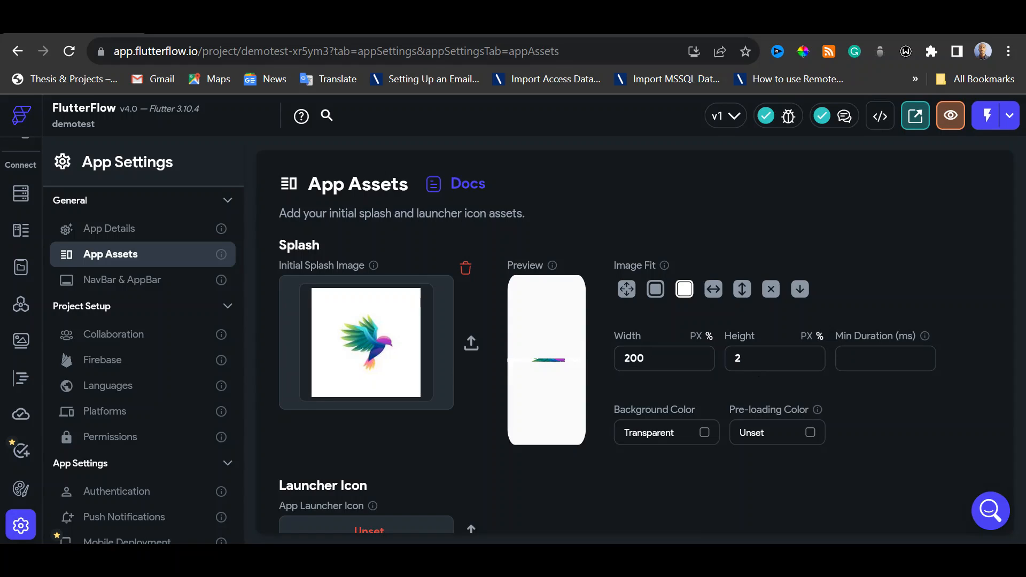
{"action": "type", "text": "00"}
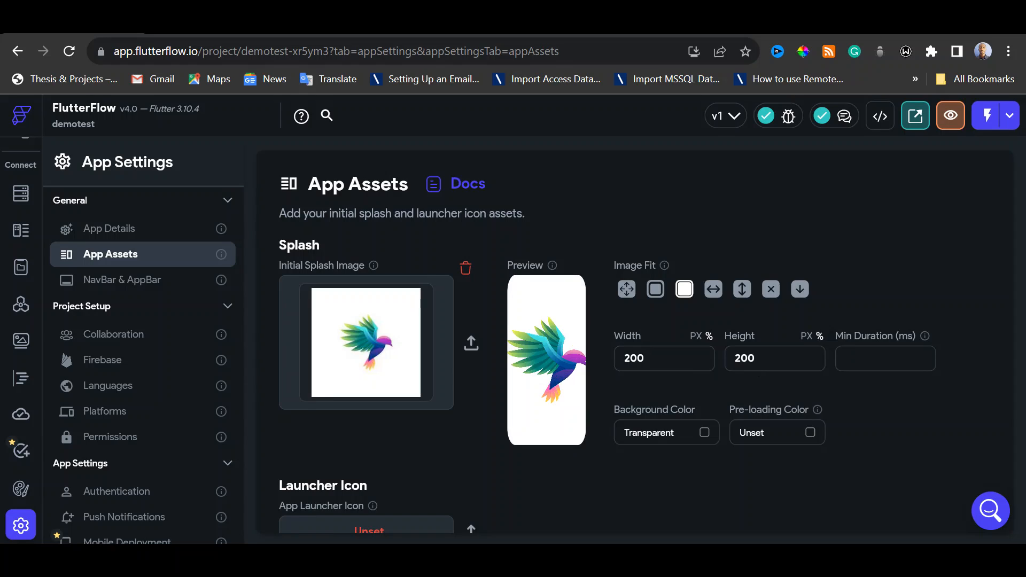
Try 100 percent for the splash image's width and height, and return both to pixel units
{"action": "left_click_drag", "start_coordinate": [631, 359], "coordinate": [624, 359]}
{"action": "type", "text": "1"}
{"action": "left_click_drag", "start_coordinate": [740, 358], "coordinate": [734, 359]}
{"action": "type", "text": "1"}
{"action": "left_click", "coordinate": [754, 359]}
{"action": "left_click", "coordinate": [643, 358]}
{"action": "left_click", "coordinate": [696, 336]}
{"action": "left_click", "coordinate": [806, 335]}
{"action": "left_click", "coordinate": [644, 358]}
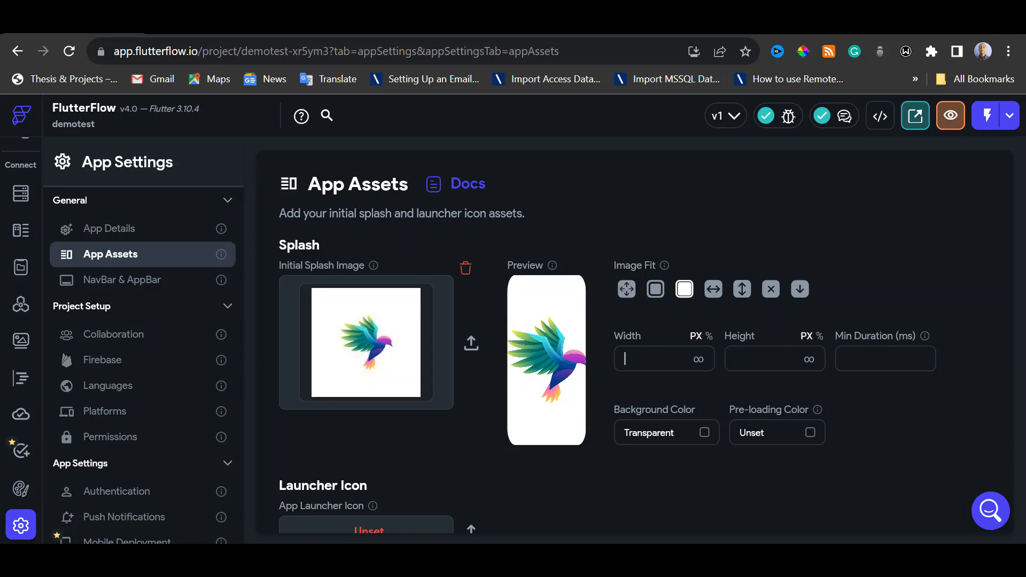
Enter 200 px for both the width and the height of the splash image
{"action": "type", "text": "200"}
{"action": "key", "text": "Tab"}
{"action": "left_click", "coordinate": [698, 360]}
{"action": "left_click", "coordinate": [809, 359]}
{"action": "key", "text": "shift+Tab"}
{"action": "type", "text": "200"}
{"action": "key", "text": "Tab"}
{"action": "type", "text": "200"}
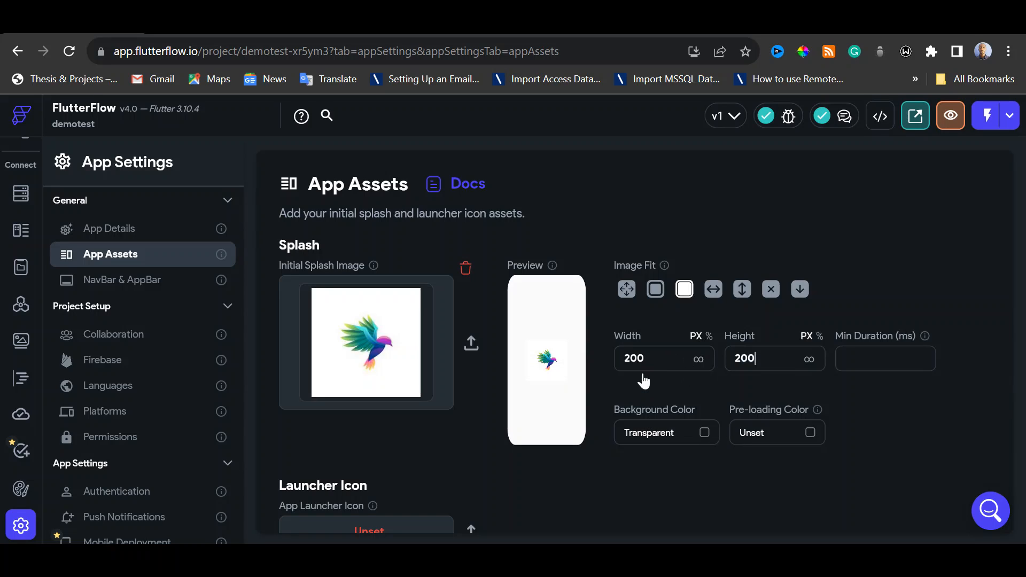
Change the splash image's width and height to 300 px each
{"action": "left_click_drag", "start_coordinate": [623, 358], "coordinate": [631, 358]}
{"action": "type", "text": "3"}
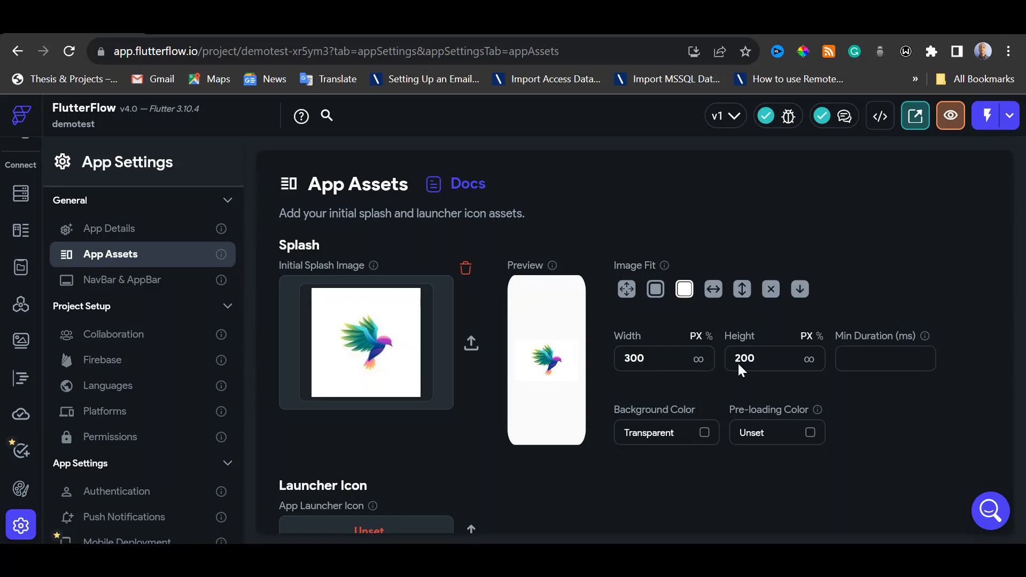
{"action": "left_click_drag", "start_coordinate": [735, 358], "coordinate": [740, 359]}
{"action": "type", "text": "3"}
Give the splash screen a Primary Background background color, an Accent 4 pre-loading color and a 3000 ms minimum duration
{"action": "left_click", "coordinate": [704, 432]}
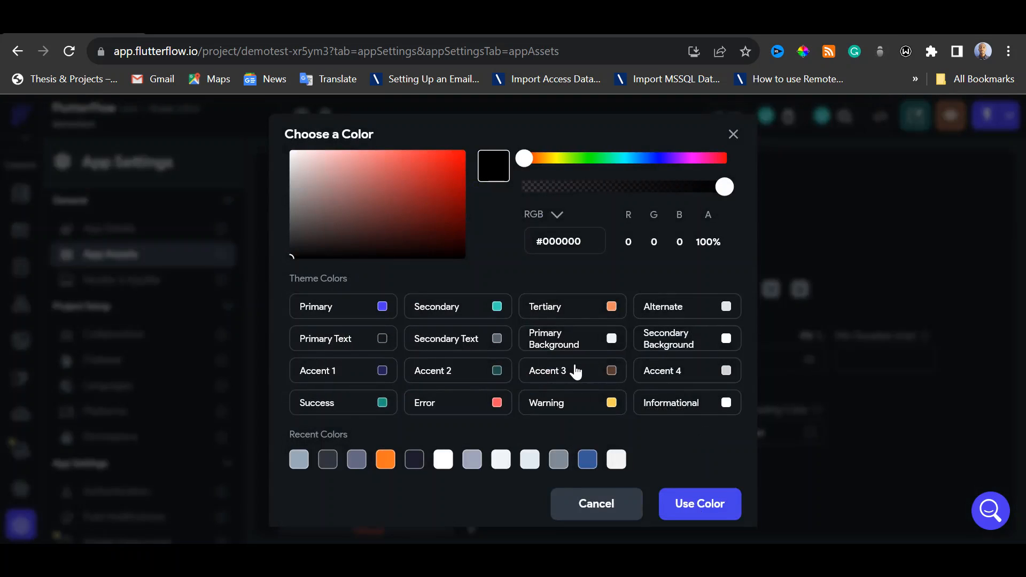
{"action": "left_click", "coordinate": [577, 348]}
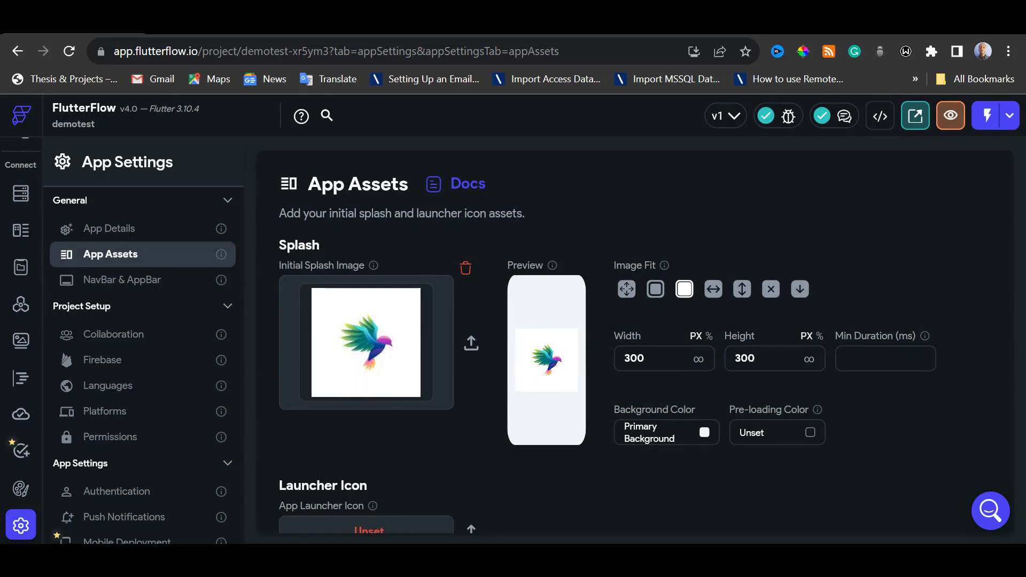
{"action": "left_click", "coordinate": [811, 433]}
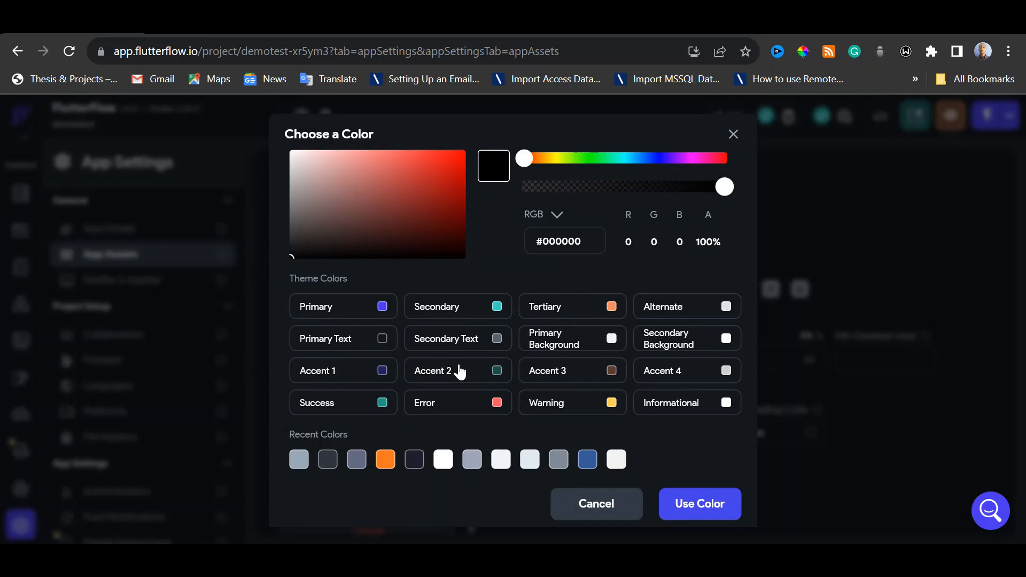
{"action": "left_click", "coordinate": [696, 378]}
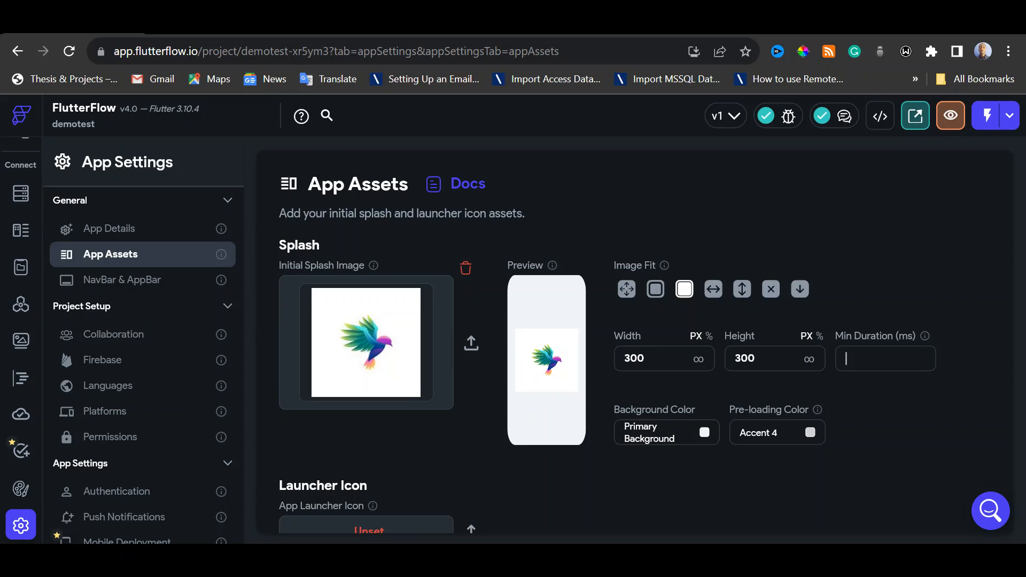
{"action": "type", "text": "3000"}
Upload the bird_2 picture as the app launcher icon and review the App Assets page
{"action": "scroll", "coordinate": [578, 433], "scroll_direction": "down", "scroll_amount": 2}
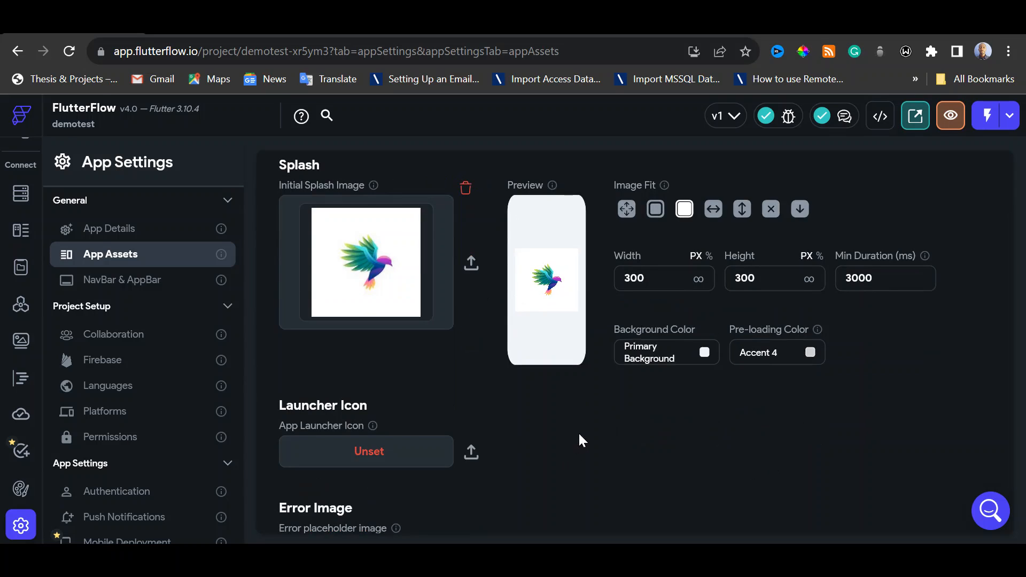
{"action": "left_click", "coordinate": [471, 452]}
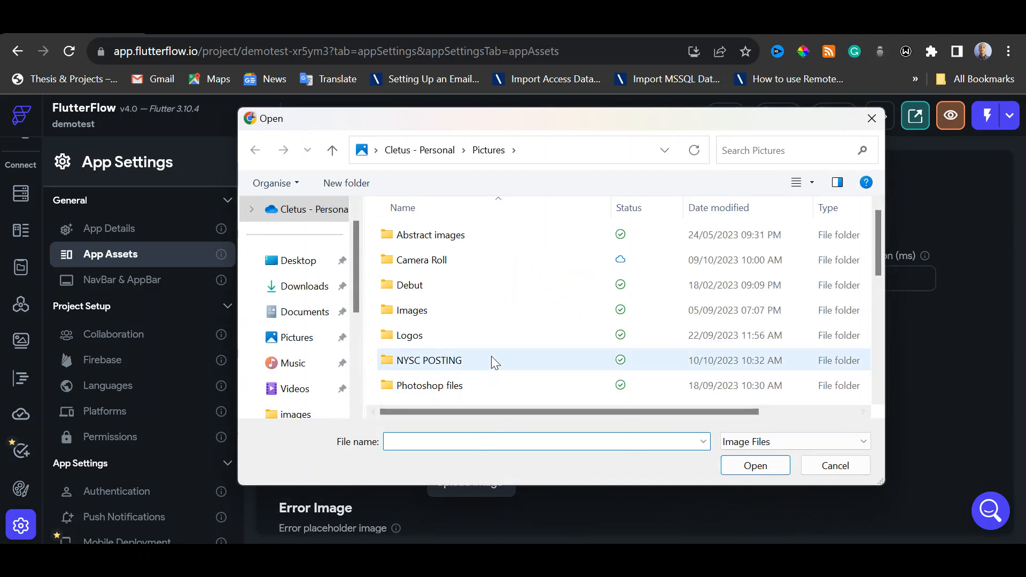
{"action": "scroll", "coordinate": [493, 357], "scroll_direction": "down", "scroll_amount": 5}
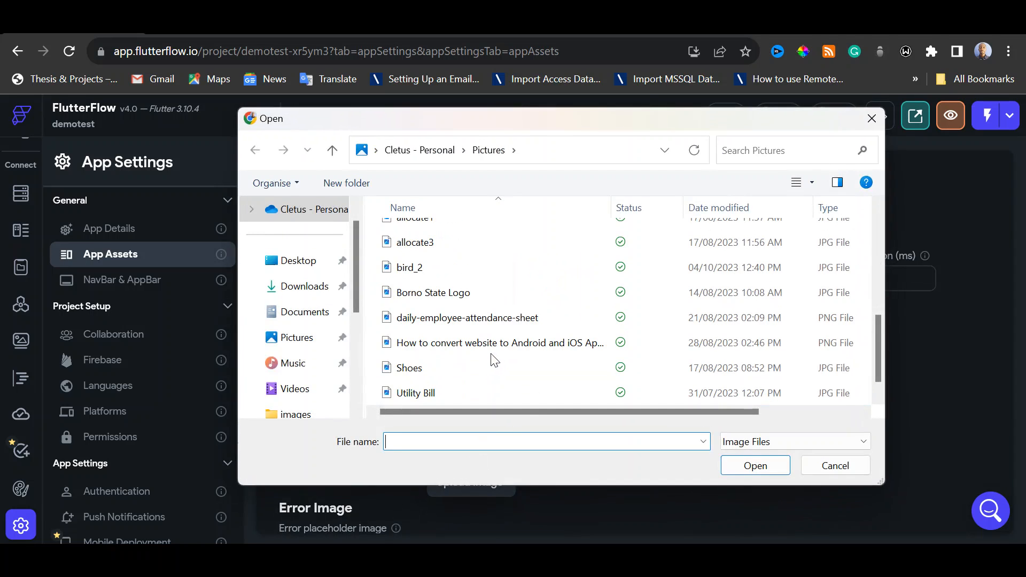
{"action": "scroll", "coordinate": [490, 355], "scroll_direction": "down", "scroll_amount": 1}
{"action": "double_click", "coordinate": [431, 249]}
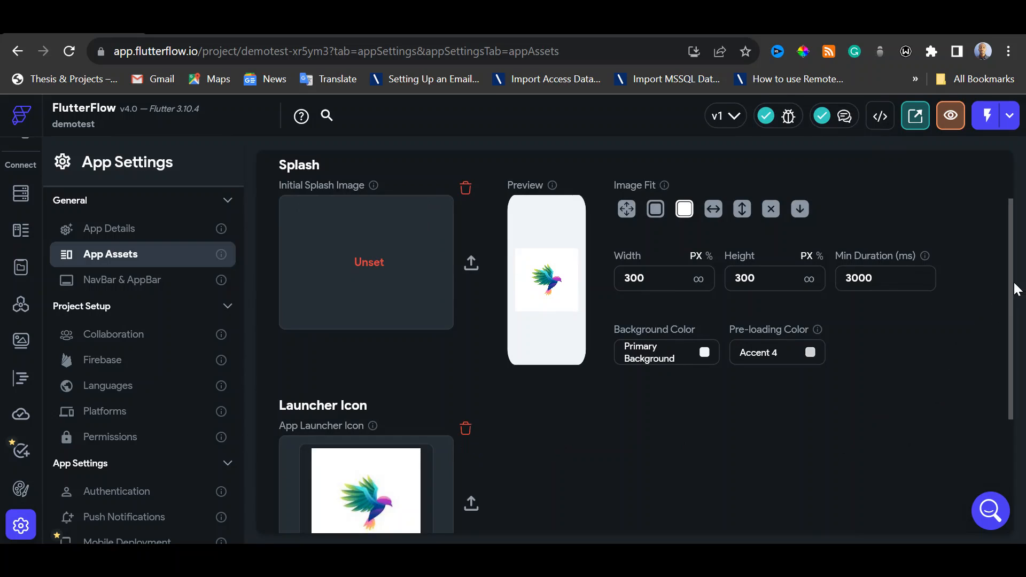
{"action": "mouse_move", "coordinate": [1009, 284]}
{"action": "left_mouse_down"}
{"action": "mouse_move", "coordinate": [1010, 342]}
{"action": "mouse_move", "coordinate": [1013, 297]}
{"action": "left_mouse_up"}
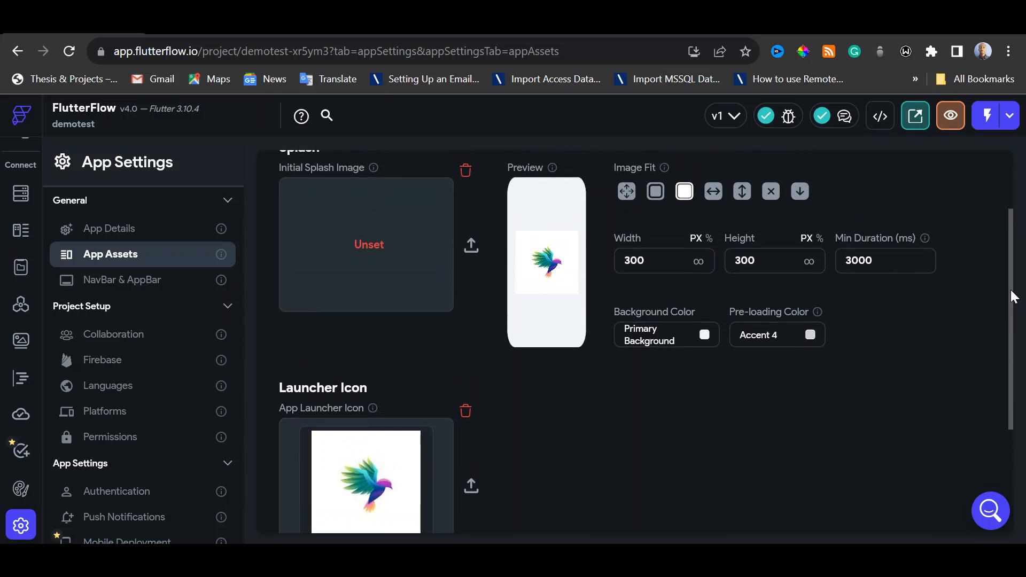
{"action": "left_click_drag", "start_coordinate": [1013, 297], "coordinate": [1010, 225]}
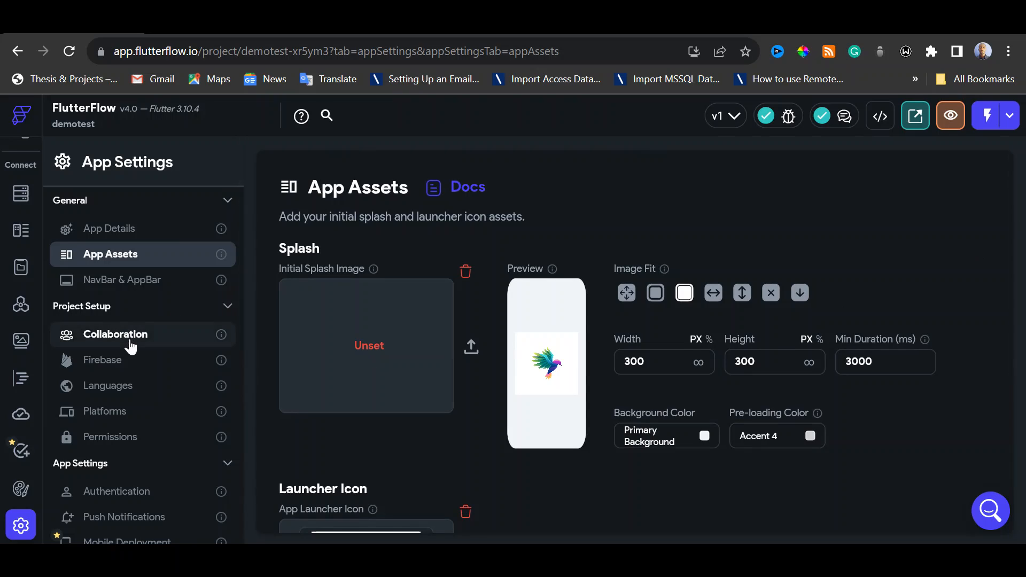
Open the NavBar & AppBar settings and examine the nav bar options and the app bar's type and styling
{"action": "left_click", "coordinate": [141, 290]}
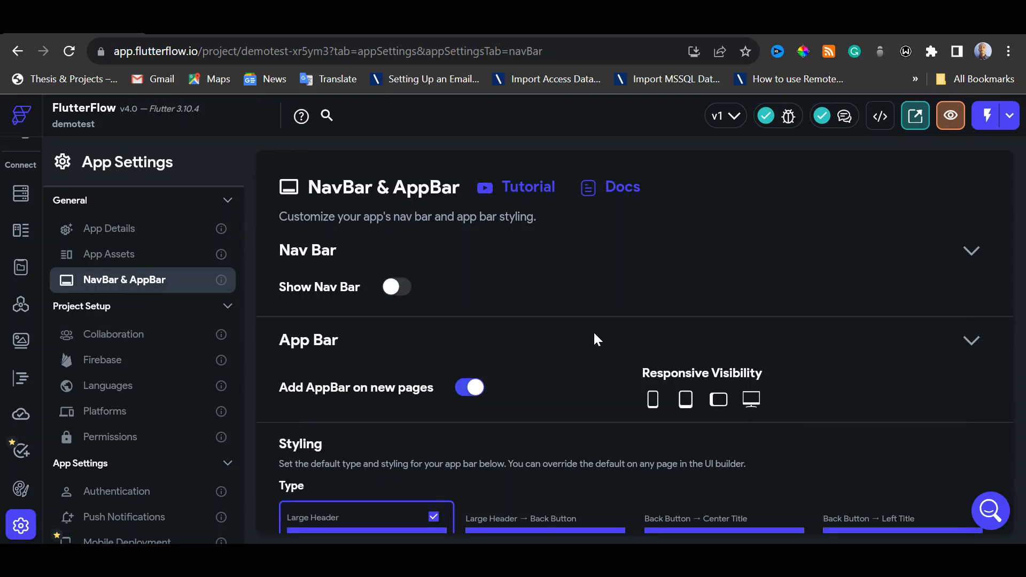
{"action": "scroll", "coordinate": [610, 331], "scroll_direction": "down", "scroll_amount": 2}
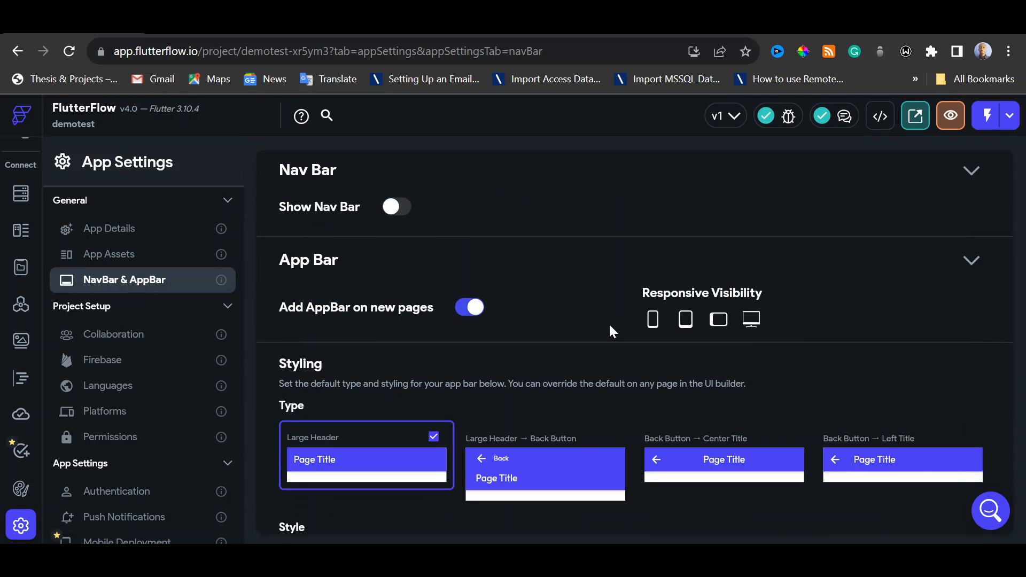
{"action": "scroll", "coordinate": [609, 327], "scroll_direction": "down", "scroll_amount": 3}
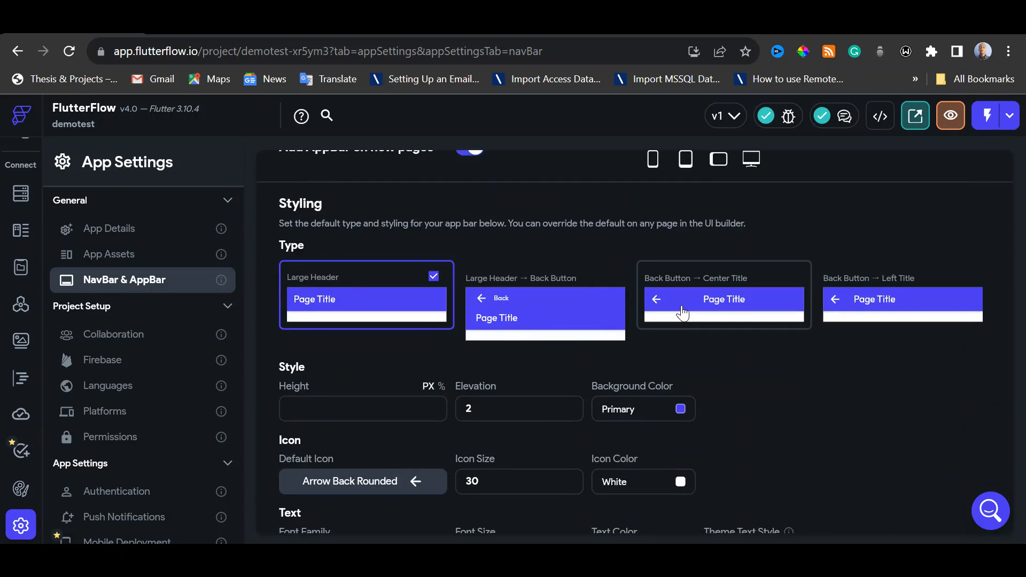
{"action": "scroll", "coordinate": [682, 313], "scroll_direction": "down", "scroll_amount": 1}
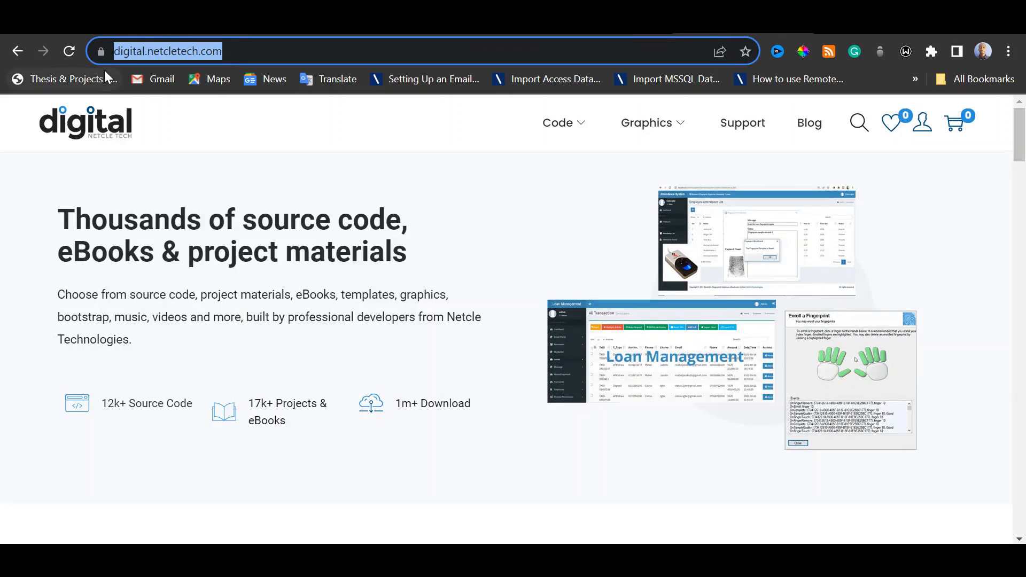
{"action": "left_click", "coordinate": [101, 27]}
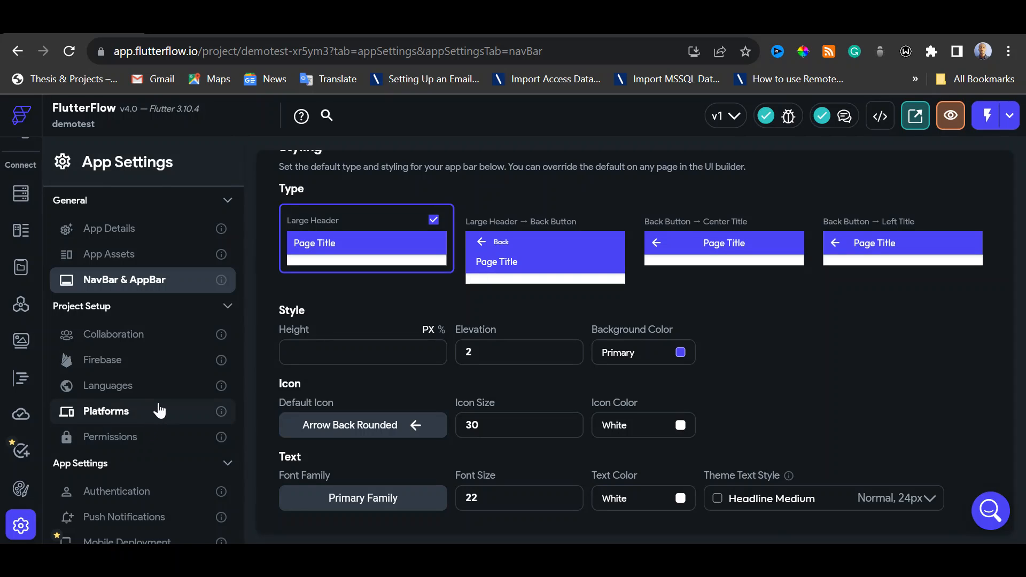
{"action": "scroll", "coordinate": [378, 326], "scroll_direction": "up", "scroll_amount": 5}
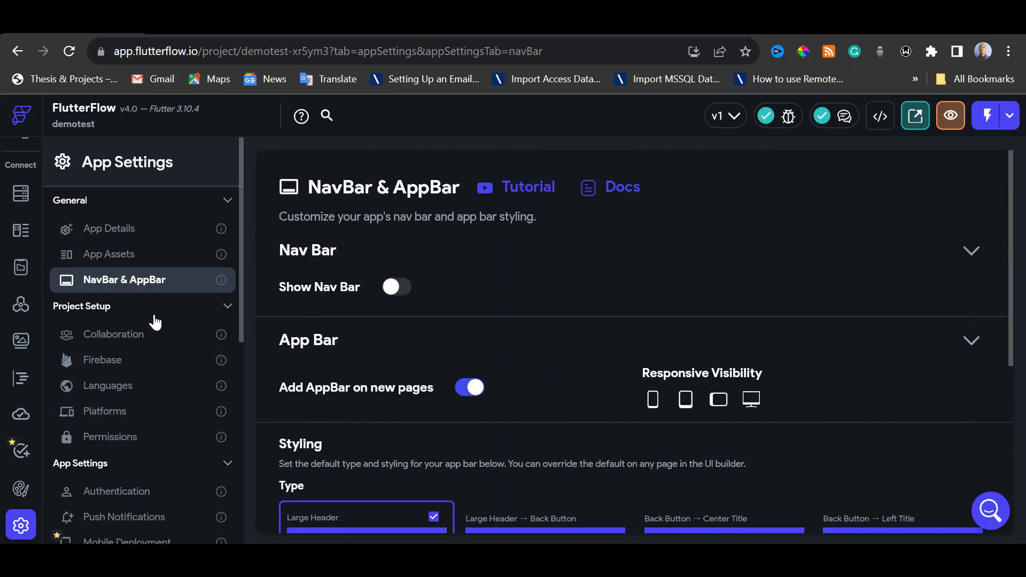
{"action": "scroll", "coordinate": [21, 426], "scroll_direction": "up", "scroll_amount": 3}
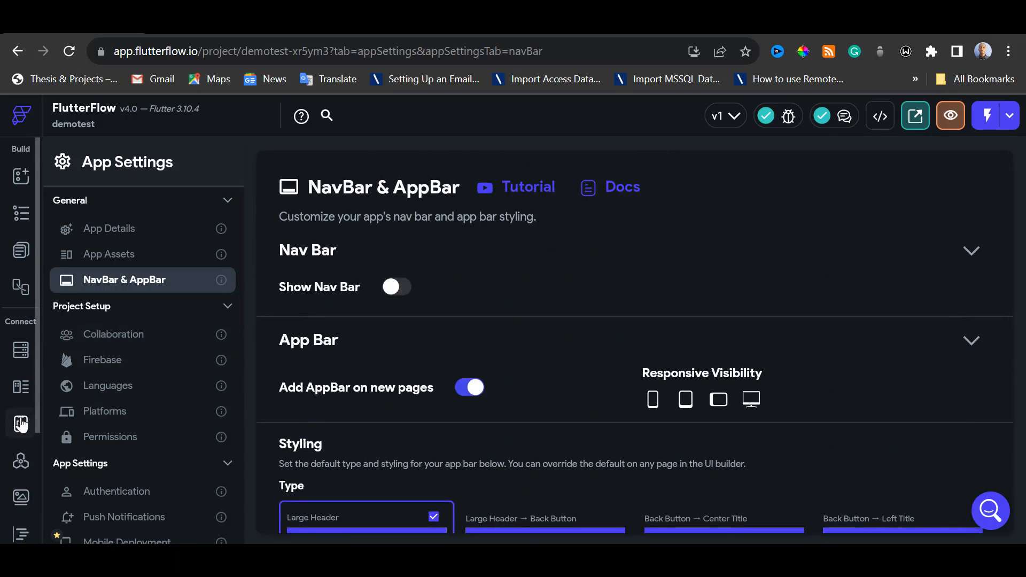
Return to HomePage in the page list and open the app in preview mode
{"action": "left_click", "coordinate": [20, 249]}
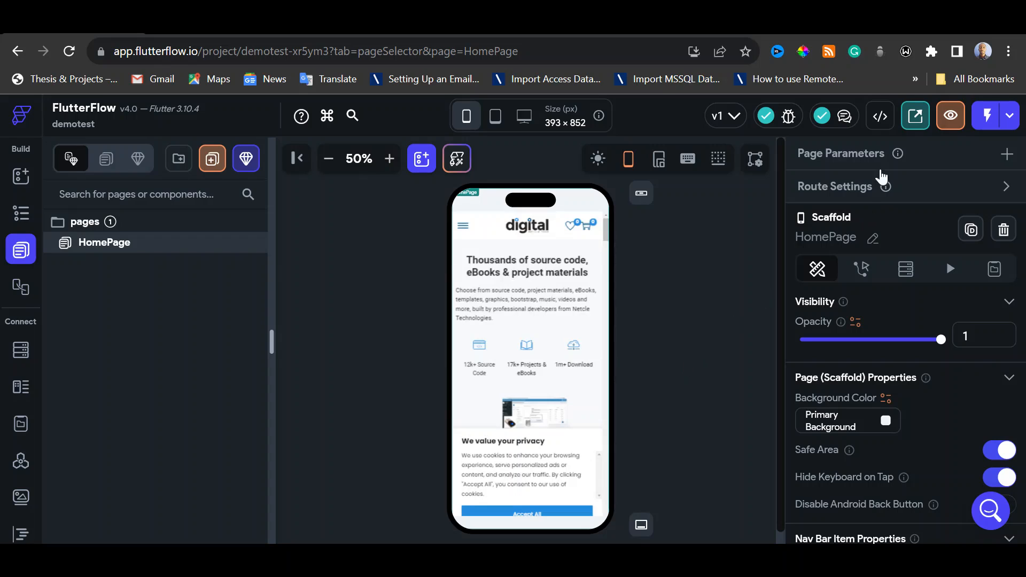
{"action": "left_click", "coordinate": [951, 116]}
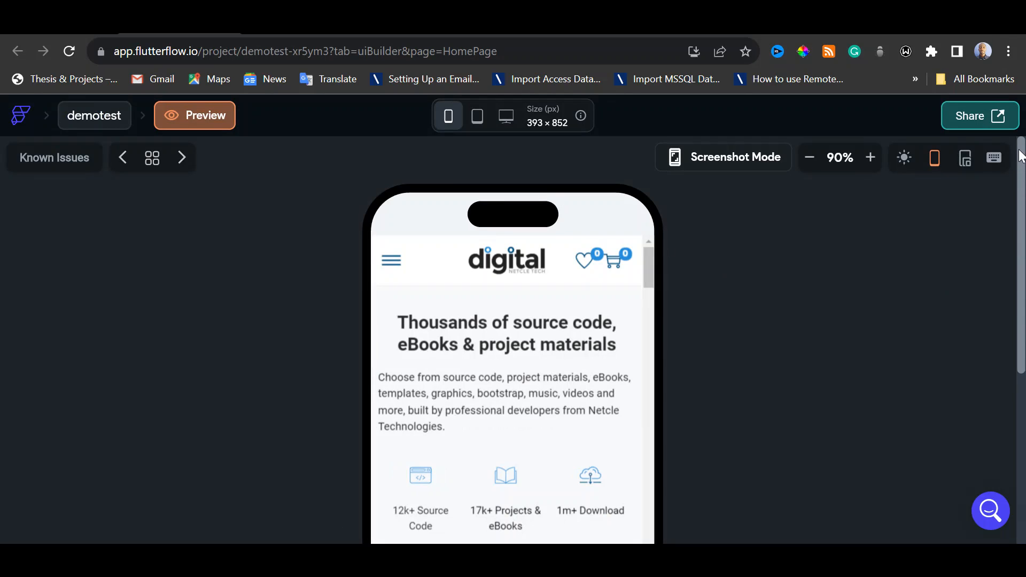
{"action": "mouse_move", "coordinate": [1019, 165]}
{"action": "left_mouse_down"}
{"action": "mouse_move", "coordinate": [1023, 374]}
{"action": "mouse_move", "coordinate": [1023, 183]}
{"action": "left_mouse_up"}
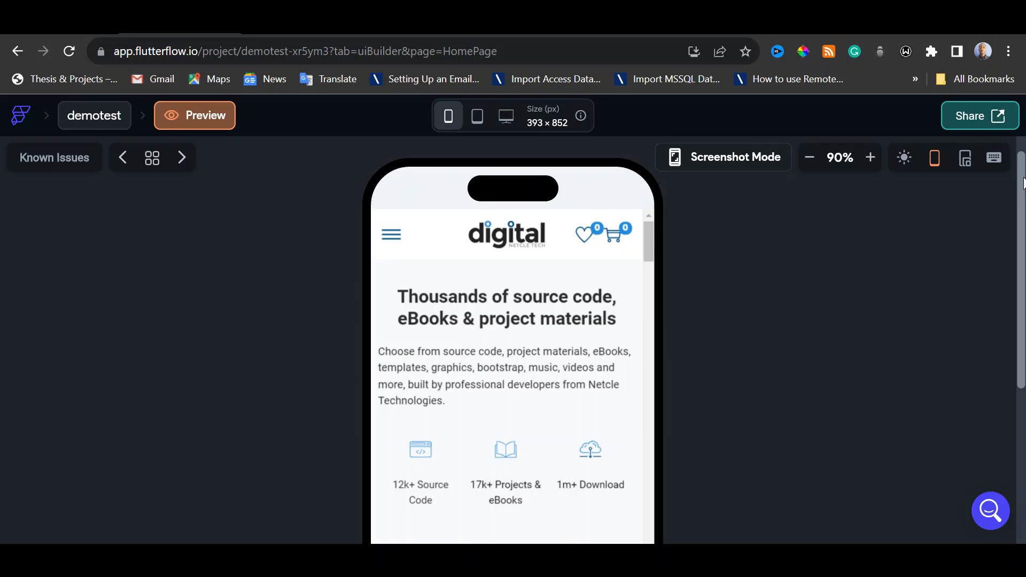
{"action": "mouse_move", "coordinate": [1023, 183]}
{"action": "left_mouse_down"}
{"action": "mouse_move", "coordinate": [1023, 342]}
{"action": "mouse_move", "coordinate": [1023, 175]}
{"action": "left_mouse_up"}
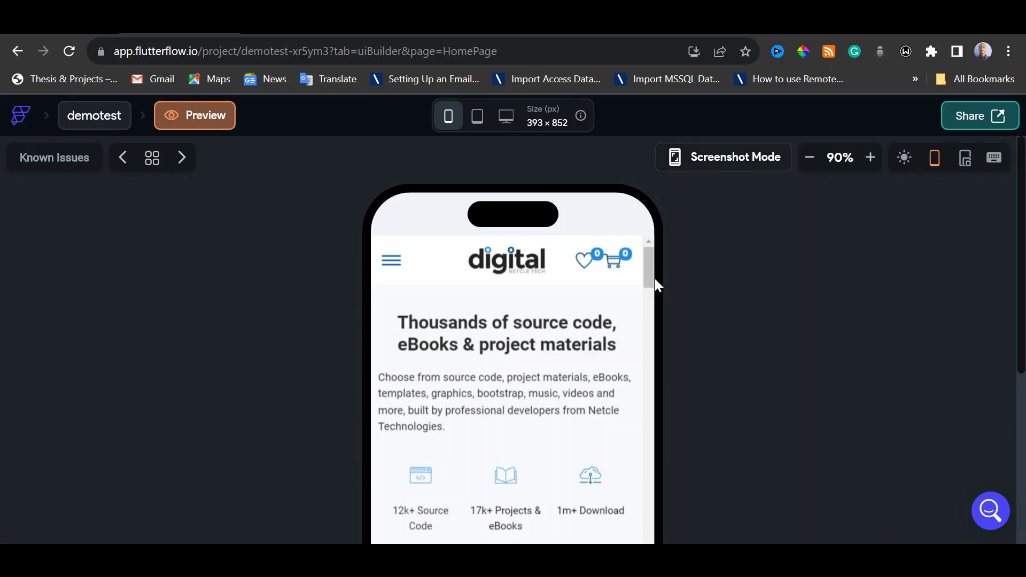
Open the C# category from the previewed website's Code menu and reduce the preview zoom to 50%
{"action": "left_click", "coordinate": [389, 265]}
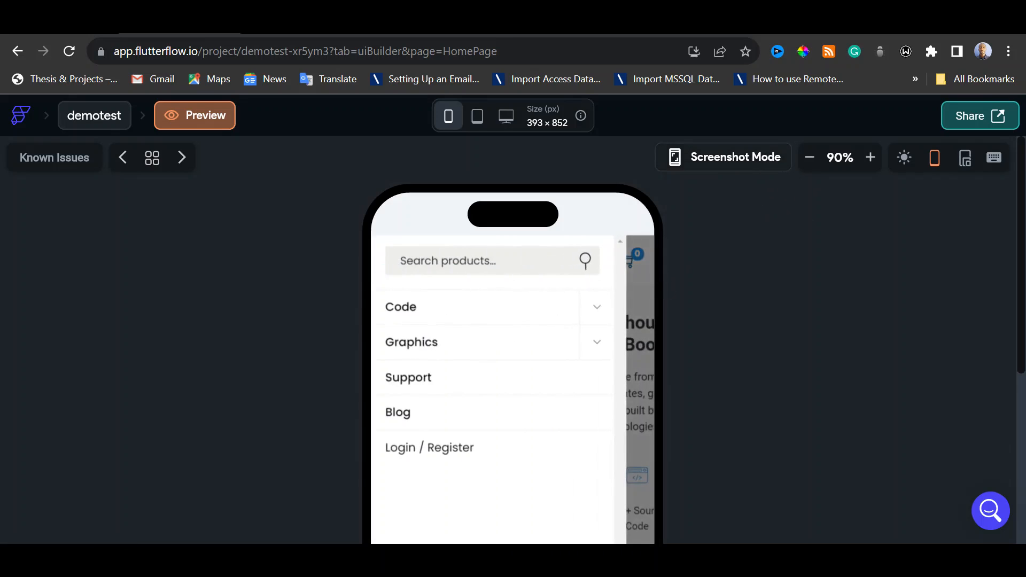
{"action": "left_click", "coordinate": [590, 313]}
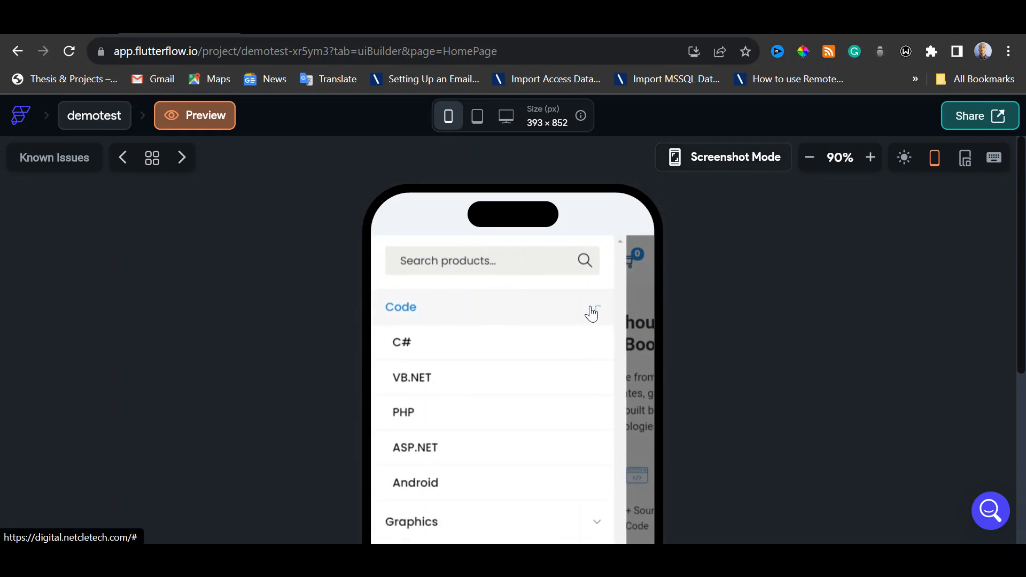
{"action": "left_click", "coordinate": [408, 351]}
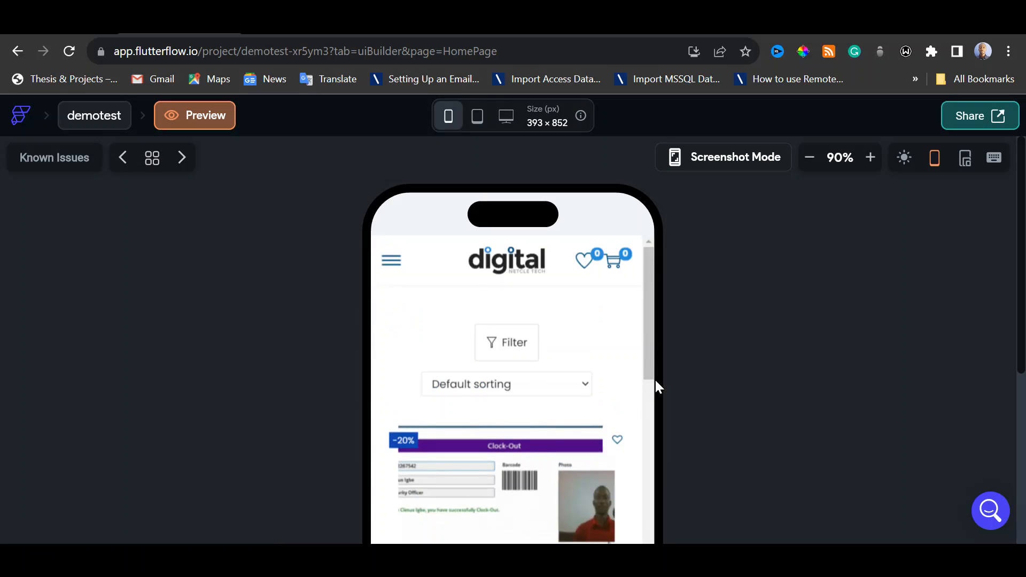
{"action": "left_click", "coordinate": [812, 158]}
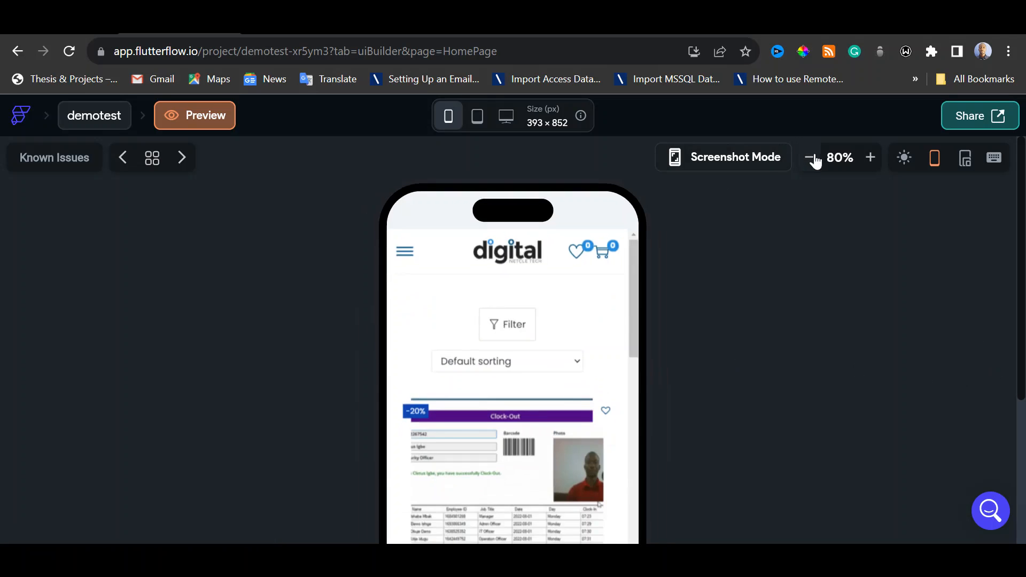
{"action": "left_click", "coordinate": [810, 158]}
{"action": "left_click", "coordinate": [810, 158]}
{"action": "left_click", "coordinate": [810, 158]}
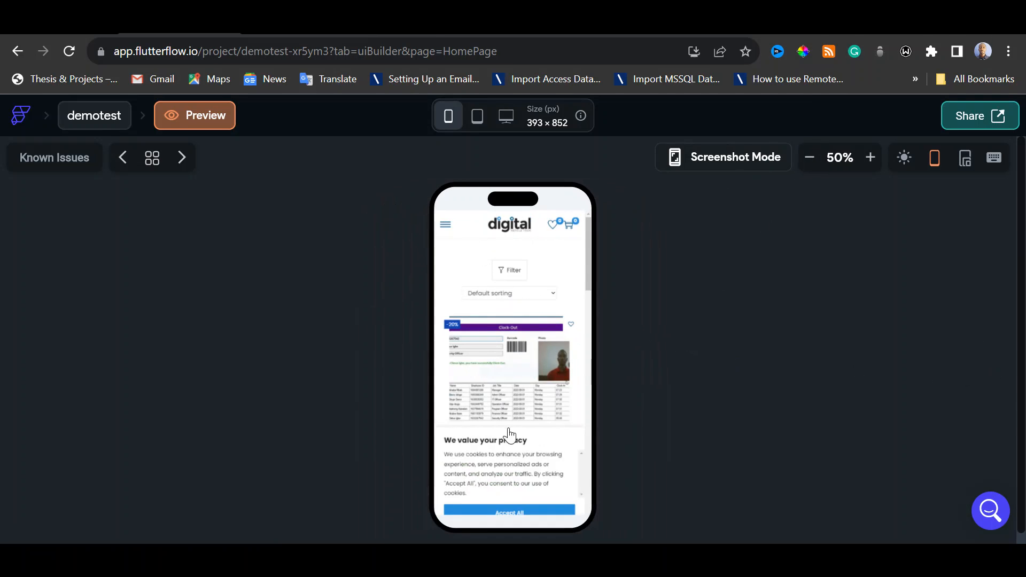
Accept the website's cookies in the preview, browse the C# products and open the Barcode Employee Attendance System in C# and SQL Server page
{"action": "scroll", "coordinate": [509, 406], "scroll_direction": "down", "scroll_amount": 10}
{"action": "left_click", "coordinate": [515, 514]}
{"action": "scroll", "coordinate": [517, 398], "scroll_direction": "down", "scroll_amount": 5}
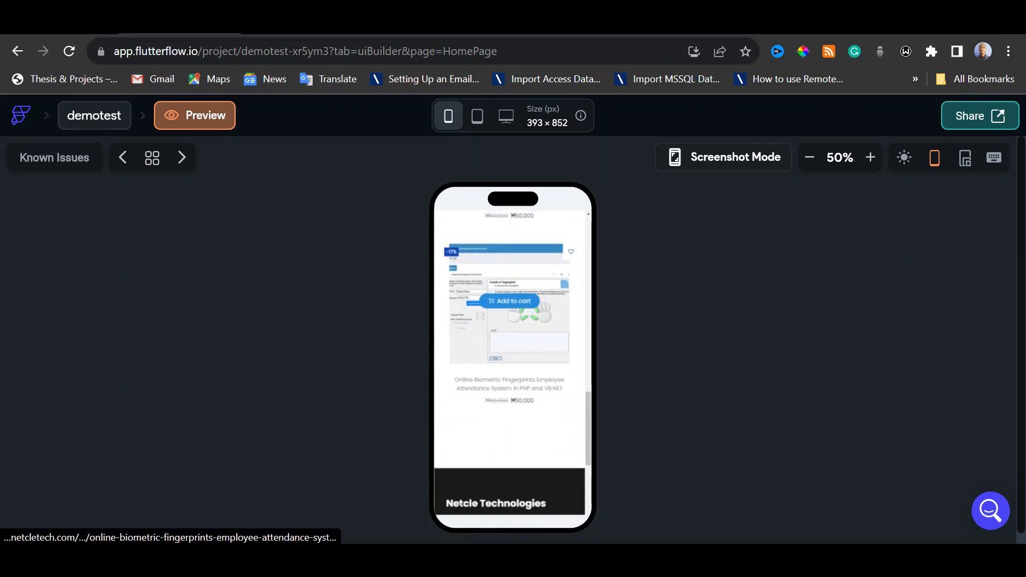
{"action": "scroll", "coordinate": [517, 379], "scroll_direction": "down", "scroll_amount": 5}
{"action": "scroll", "coordinate": [517, 380], "scroll_direction": "up", "scroll_amount": 15}
{"action": "scroll", "coordinate": [518, 380], "scroll_direction": "down", "scroll_amount": 3}
{"action": "left_click", "coordinate": [530, 375]}
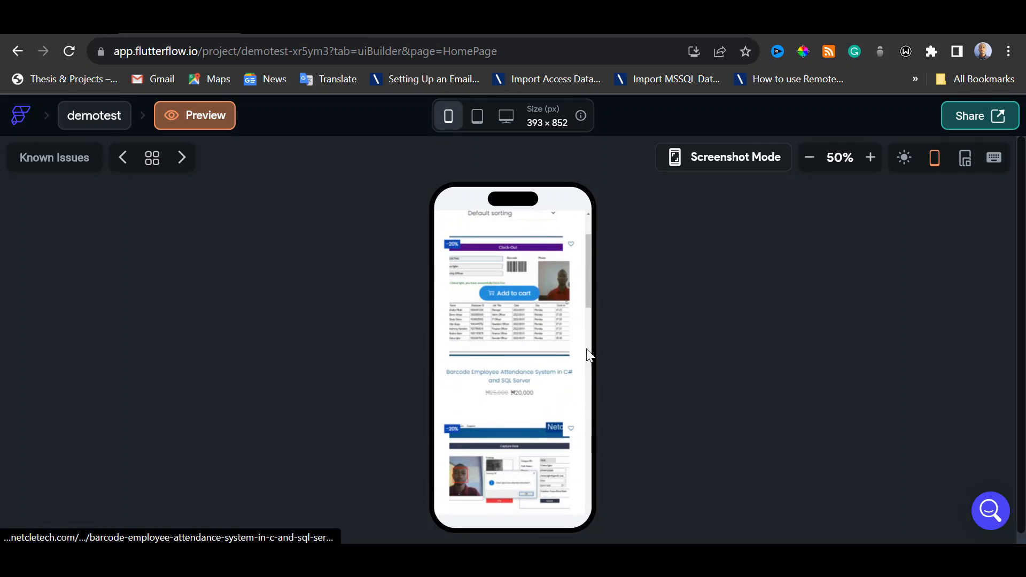
Enlarge the preview to 80%, check the website's shopping cart, close it and leave preview mode
{"action": "left_click", "coordinate": [871, 157]}
{"action": "left_click", "coordinate": [871, 157]}
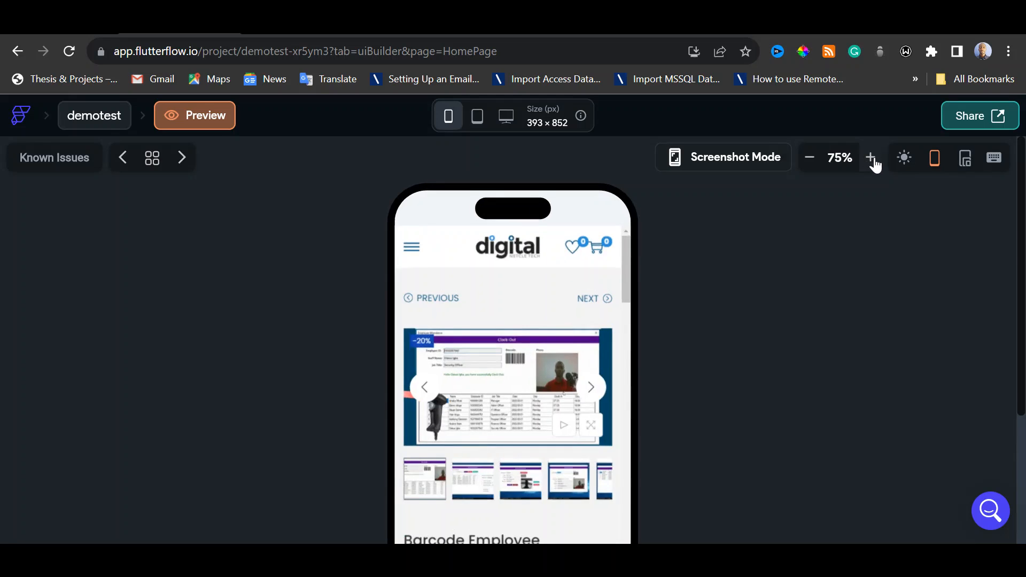
{"action": "left_click", "coordinate": [871, 157]}
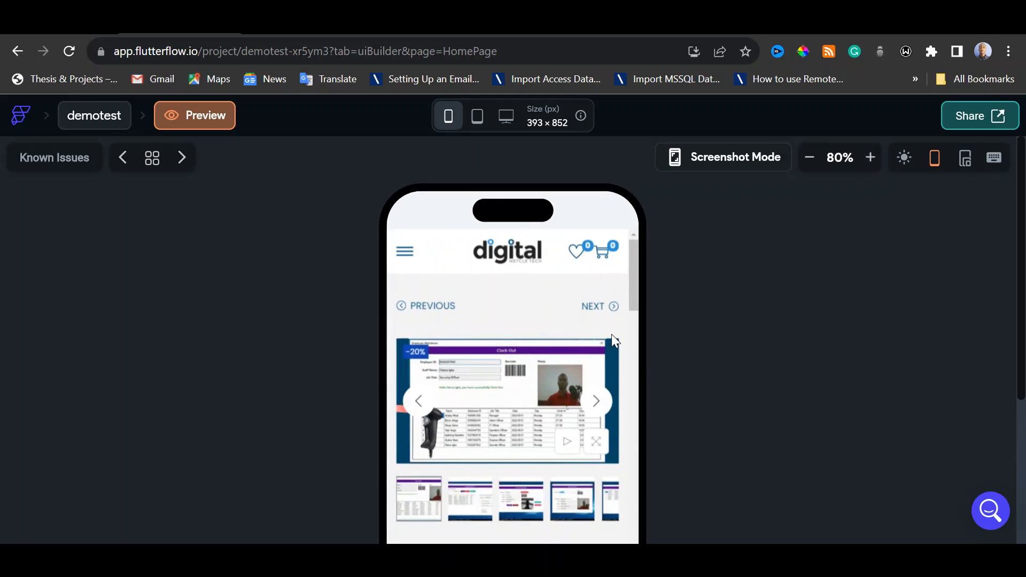
{"action": "left_click", "coordinate": [605, 258]}
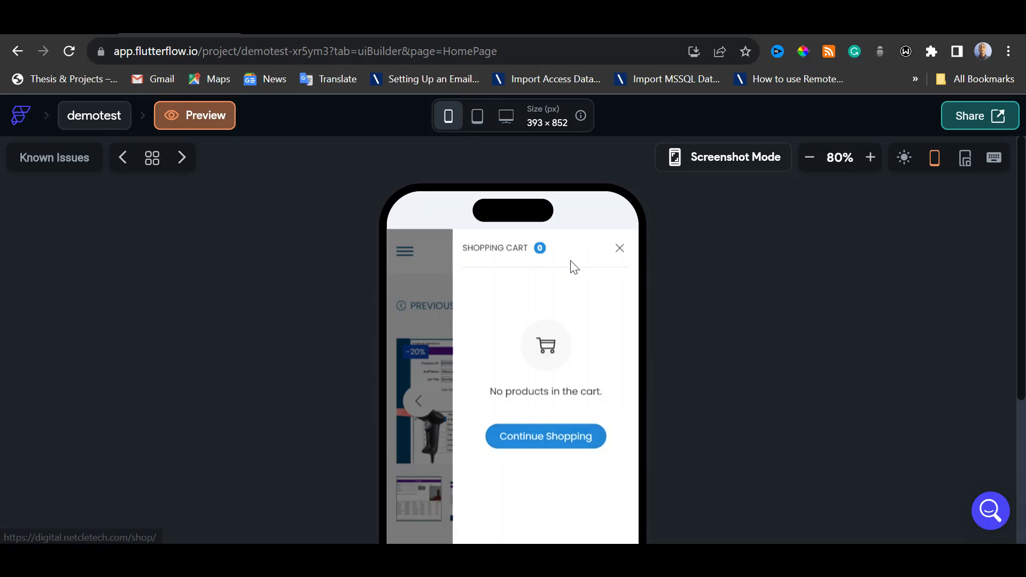
{"action": "left_click", "coordinate": [619, 248]}
{"action": "left_click", "coordinate": [195, 115]}
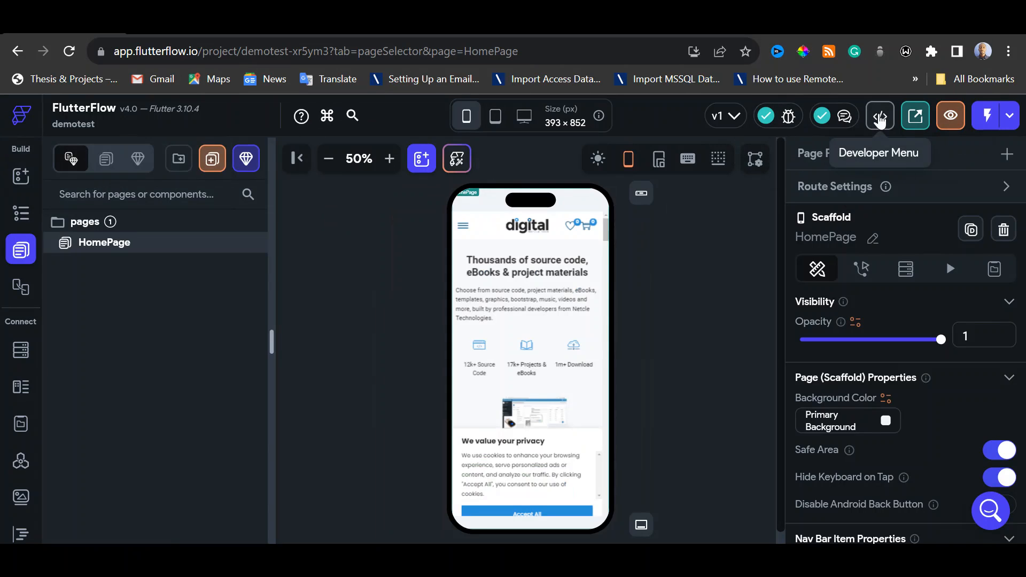
Open the project's generated code from the developer options and examine the HomePage widget code, including the WebView section
{"action": "left_click", "coordinate": [880, 118]}
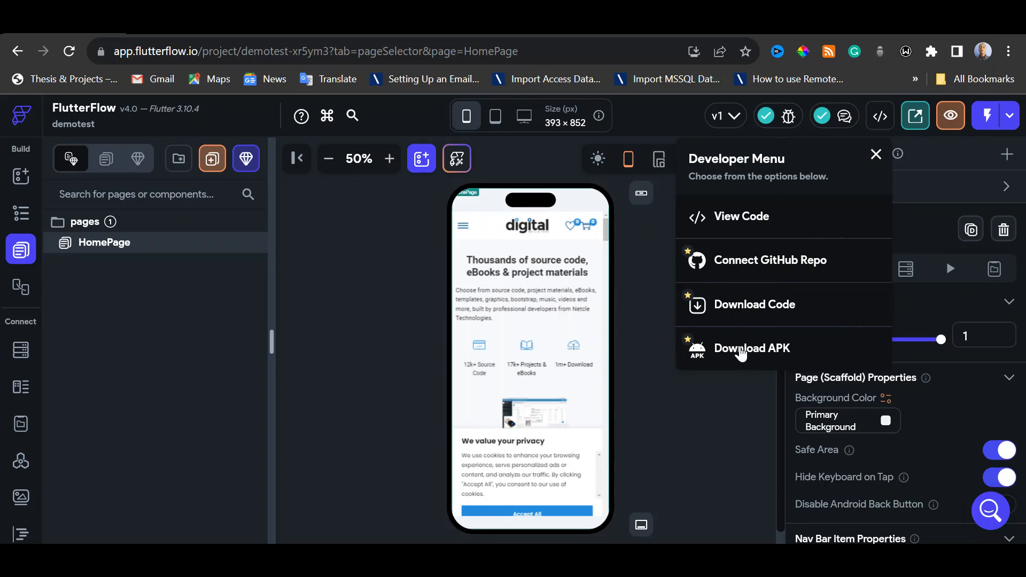
{"action": "left_click", "coordinate": [746, 219]}
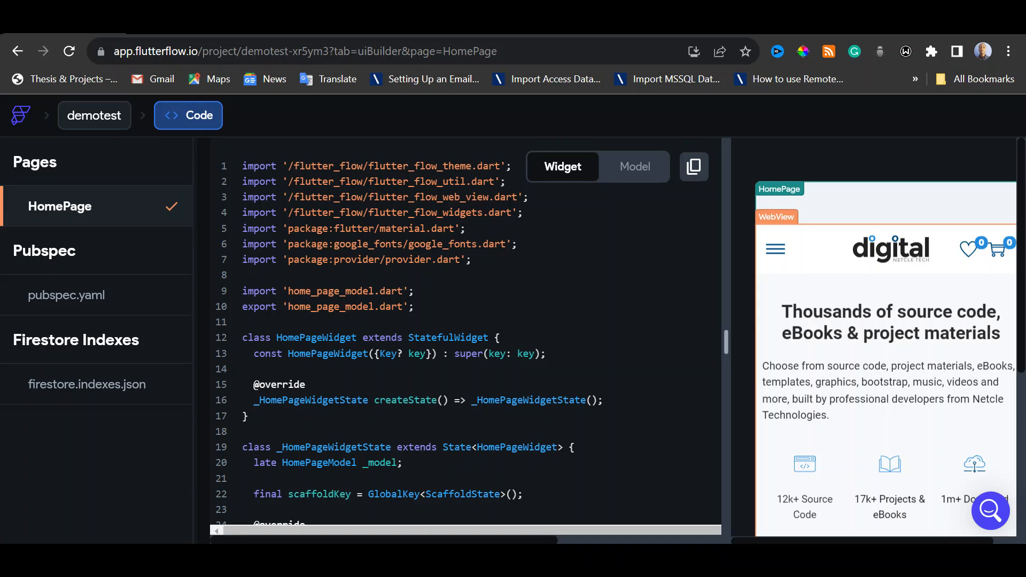
{"action": "scroll", "coordinate": [465, 331], "scroll_direction": "down", "scroll_amount": 7}
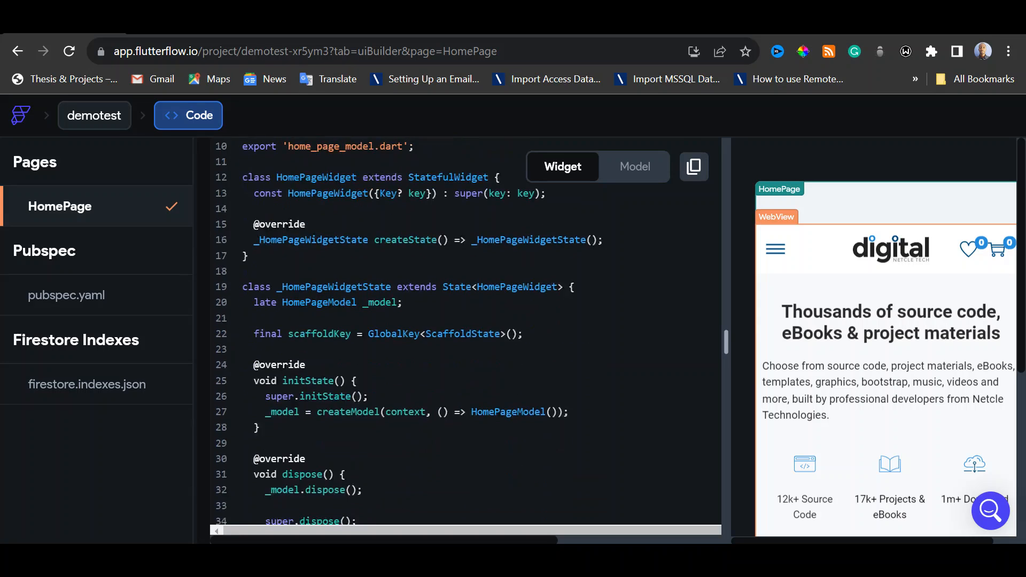
{"action": "scroll", "coordinate": [465, 331], "scroll_direction": "down", "scroll_amount": 5}
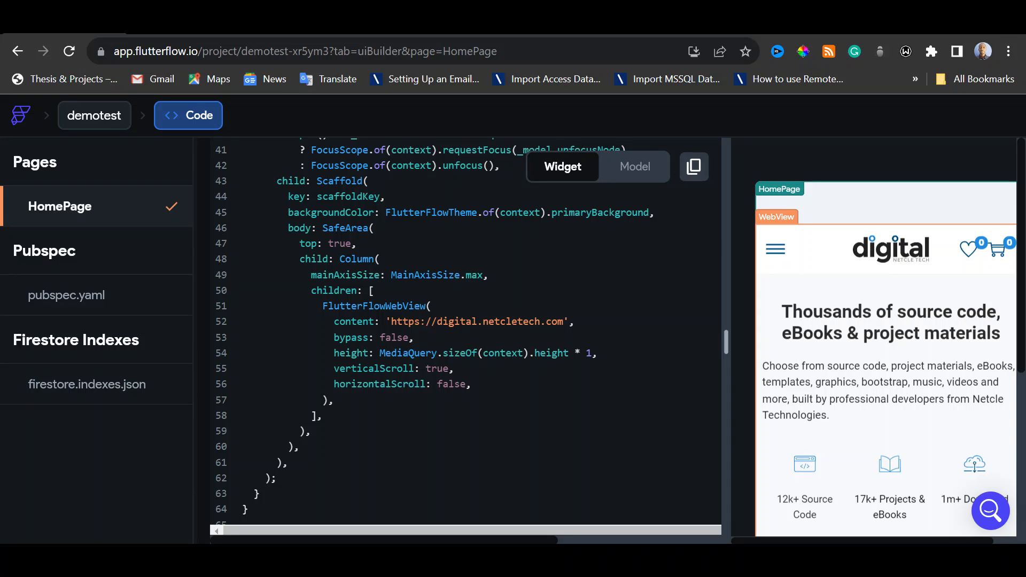
{"action": "scroll", "coordinate": [465, 331], "scroll_direction": "up", "scroll_amount": 3}
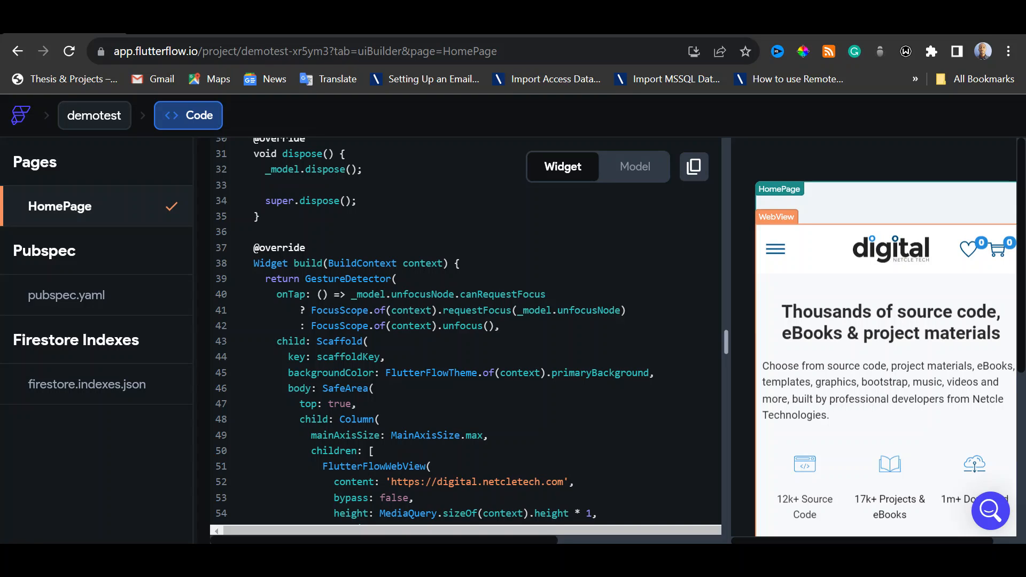
{"action": "scroll", "coordinate": [464, 332], "scroll_direction": "up", "scroll_amount": 9}
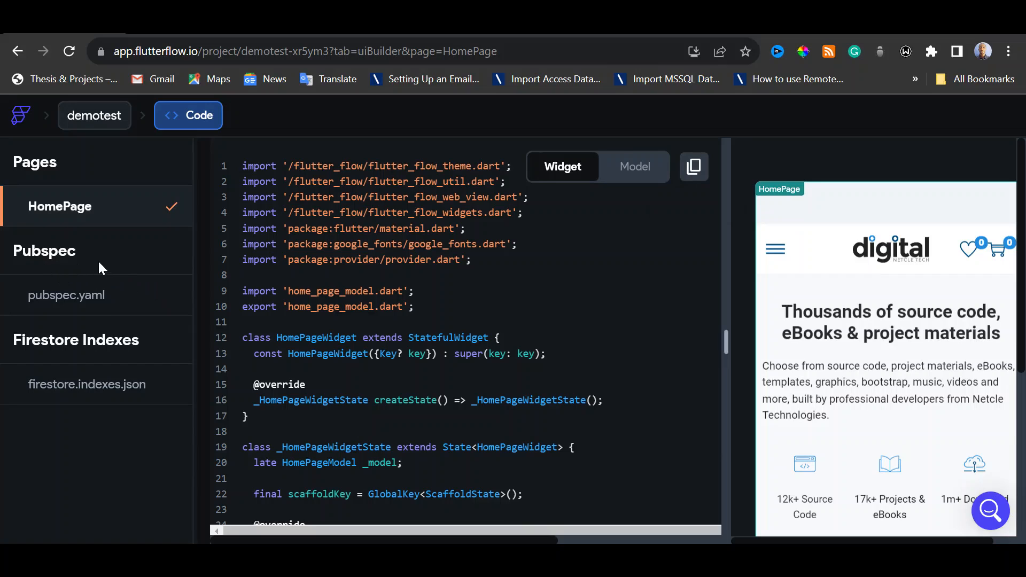
Open pubspec.yaml and examine its dependencies, dev dependencies and asset folders
{"action": "left_click", "coordinate": [98, 299]}
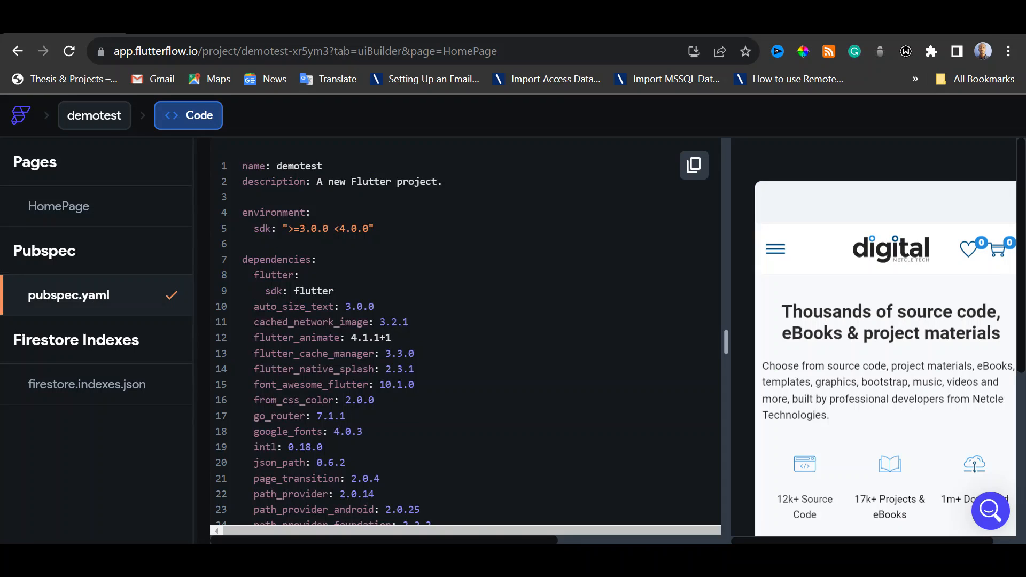
{"action": "scroll", "coordinate": [465, 337], "scroll_direction": "down", "scroll_amount": 1}
{"action": "scroll", "coordinate": [498, 348], "scroll_direction": "down", "scroll_amount": 5}
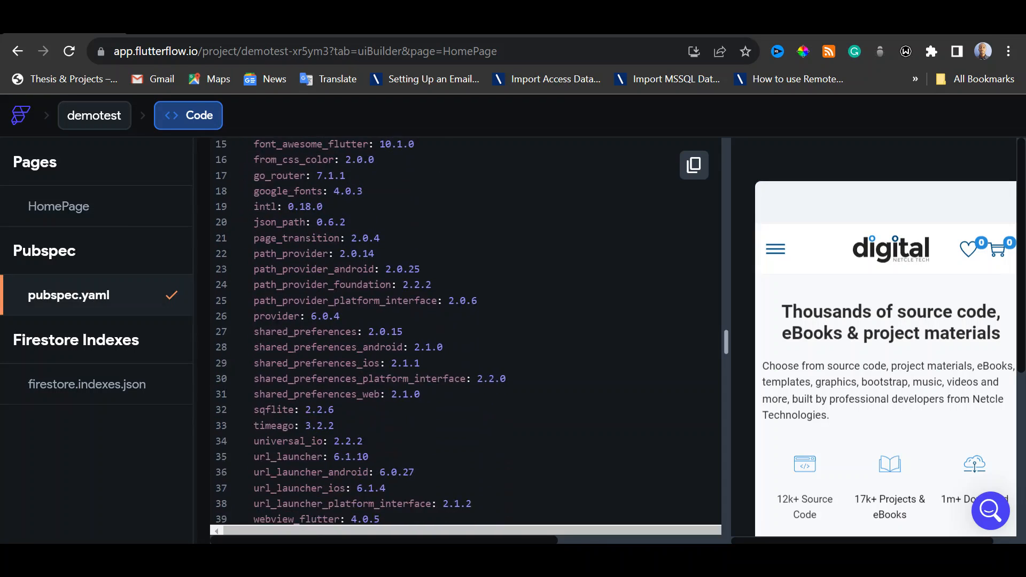
{"action": "scroll", "coordinate": [498, 348], "scroll_direction": "down", "scroll_amount": 2}
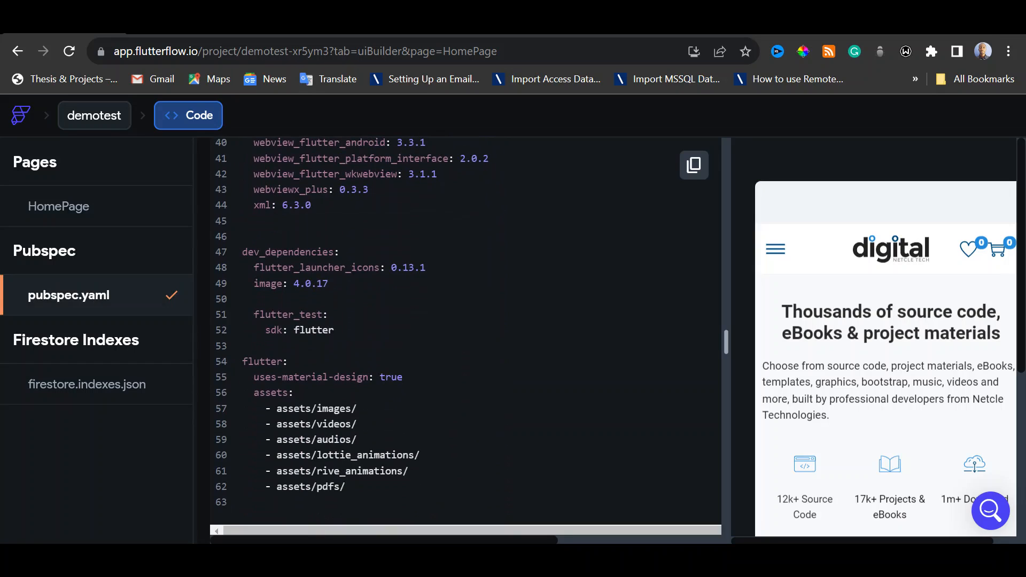
{"action": "scroll", "coordinate": [465, 331], "scroll_direction": "down", "scroll_amount": 1}
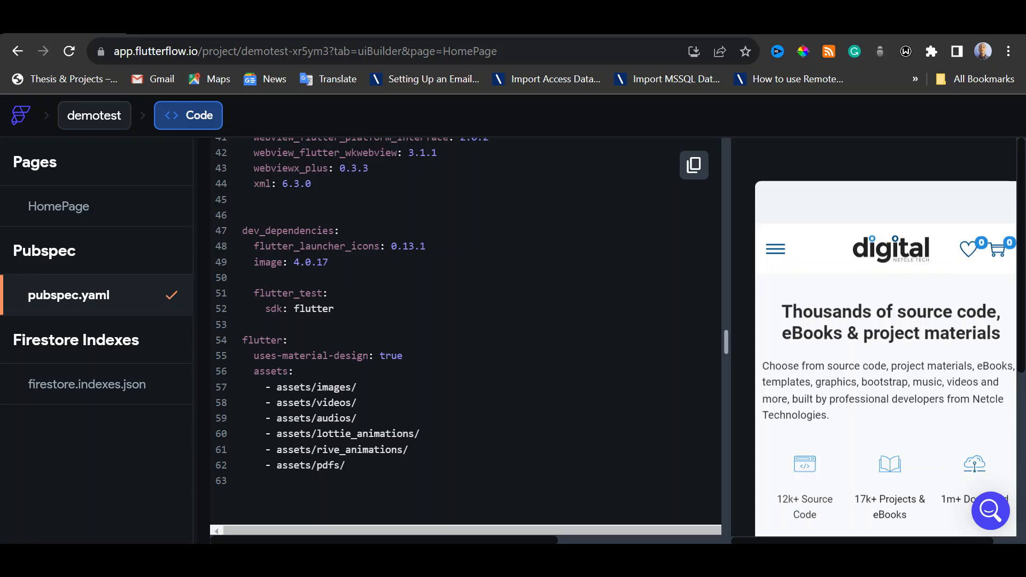
{"action": "scroll", "coordinate": [380, 426], "scroll_direction": "up", "scroll_amount": 8}
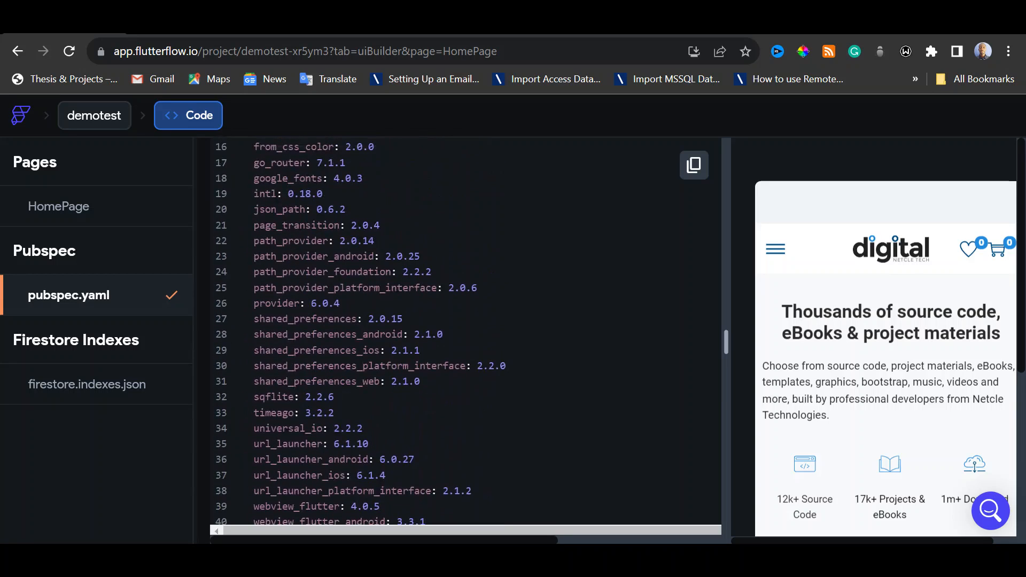
Return to the HomePage code, leave the code view and run the app in Test Mode
{"action": "left_click", "coordinate": [114, 218]}
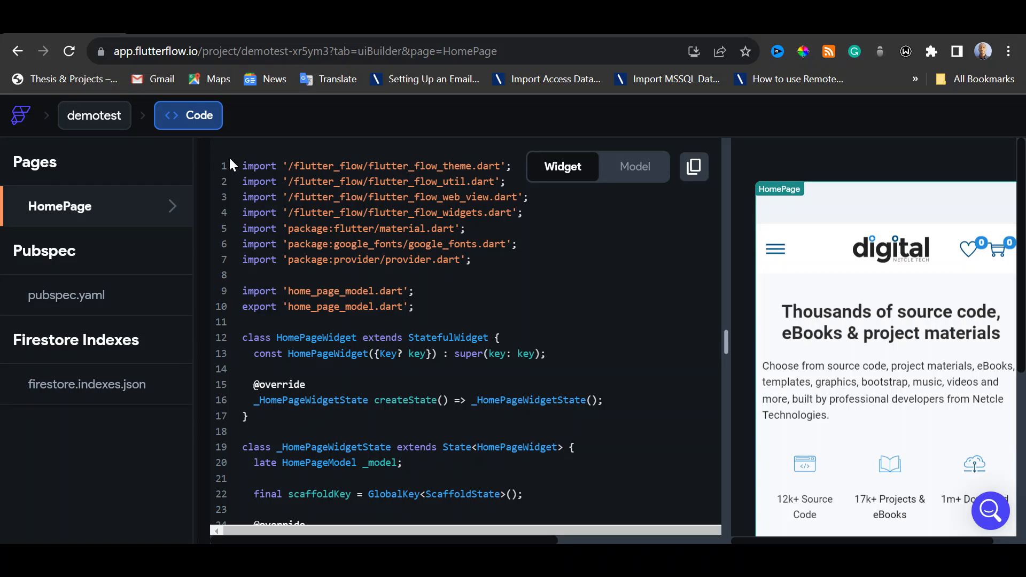
{"action": "left_click", "coordinate": [18, 52]}
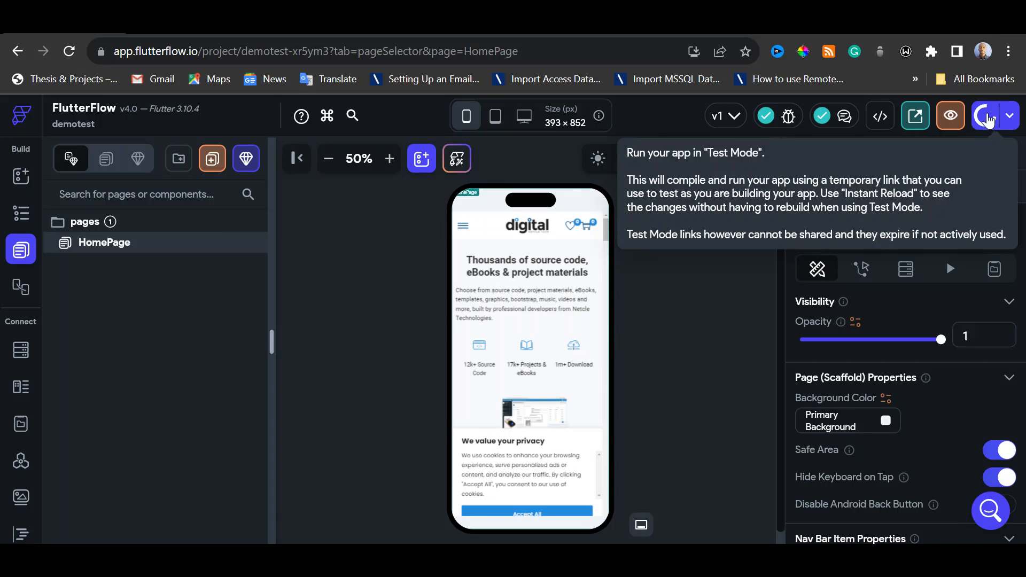
{"action": "left_click", "coordinate": [988, 119]}
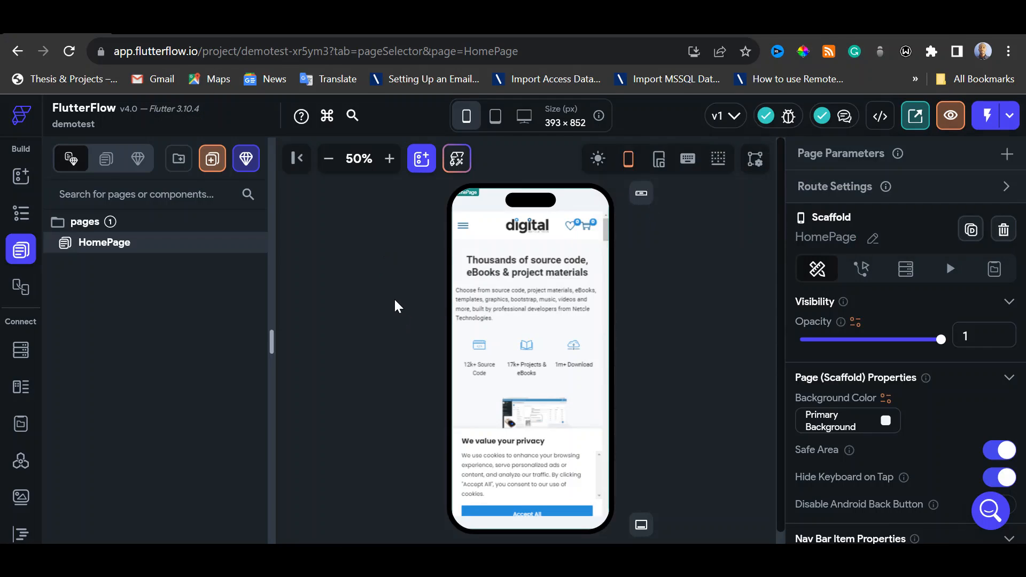
Open the Mobile Deployment settings and examine the options for deploying the project to the App Store and Play Store
{"action": "scroll", "coordinate": [16, 376], "scroll_direction": "down", "scroll_amount": 2}
{"action": "scroll", "coordinate": [16, 374], "scroll_direction": "down", "scroll_amount": 2}
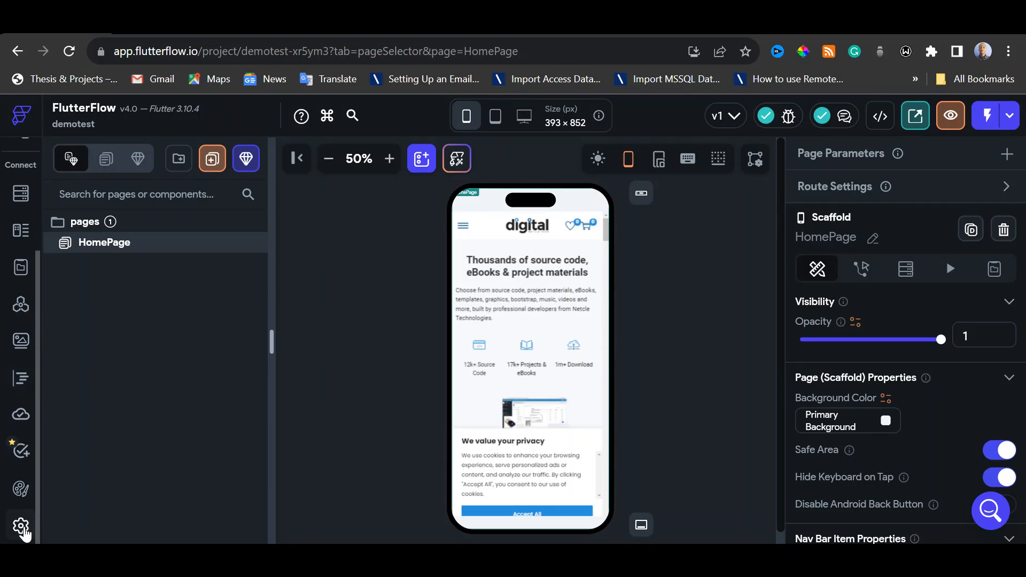
{"action": "left_click", "coordinate": [23, 533]}
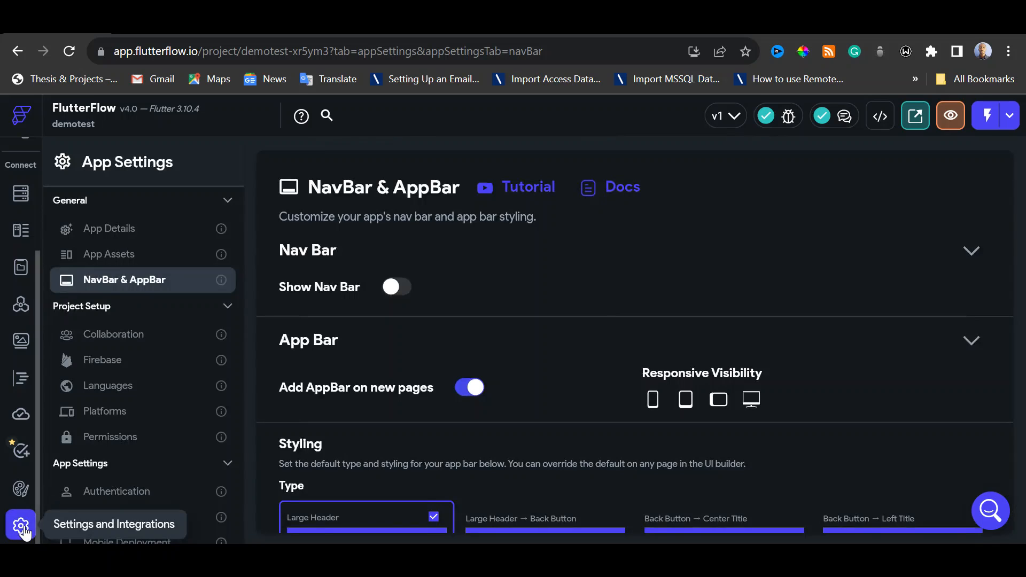
{"action": "scroll", "coordinate": [147, 386], "scroll_direction": "down", "scroll_amount": 3}
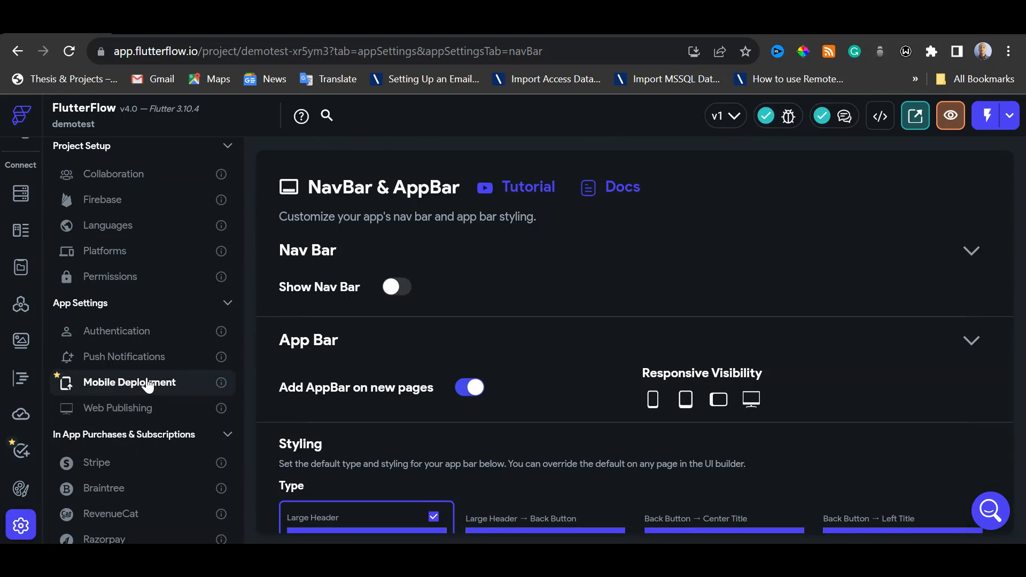
{"action": "left_click", "coordinate": [150, 383]}
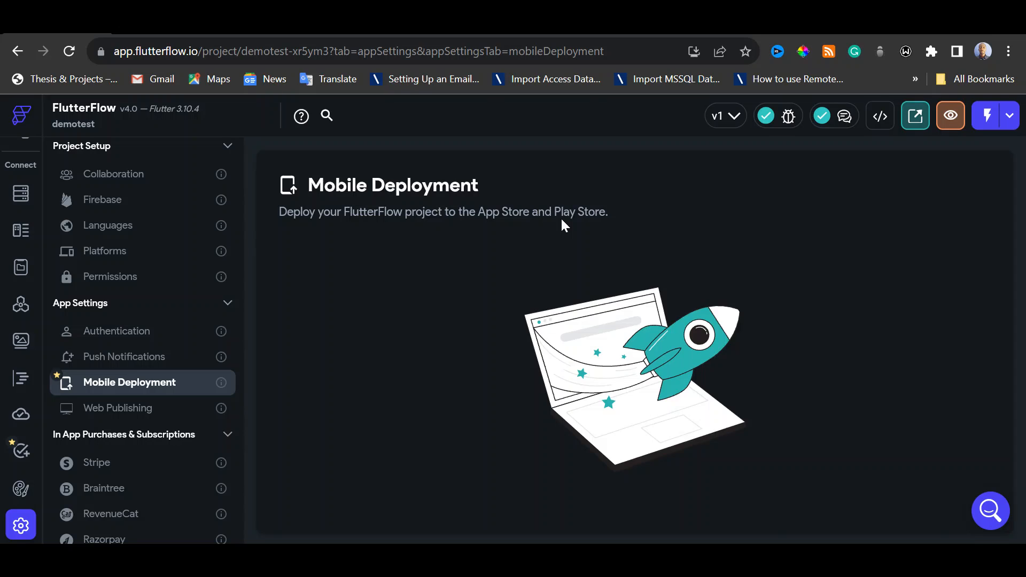
{"action": "scroll", "coordinate": [873, 358], "scroll_direction": "down", "scroll_amount": 2}
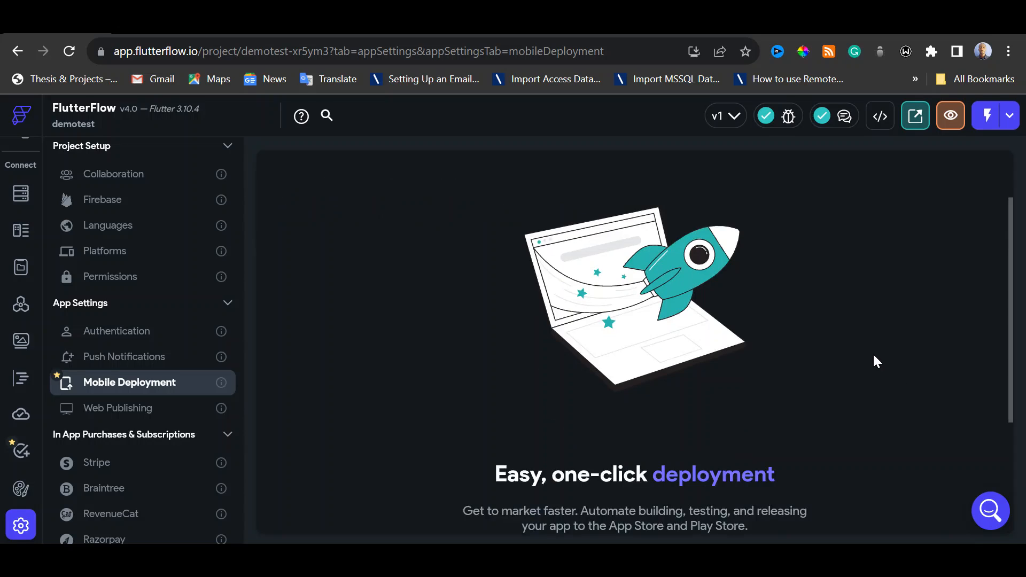
{"action": "scroll", "coordinate": [821, 361], "scroll_direction": "down", "scroll_amount": 3}
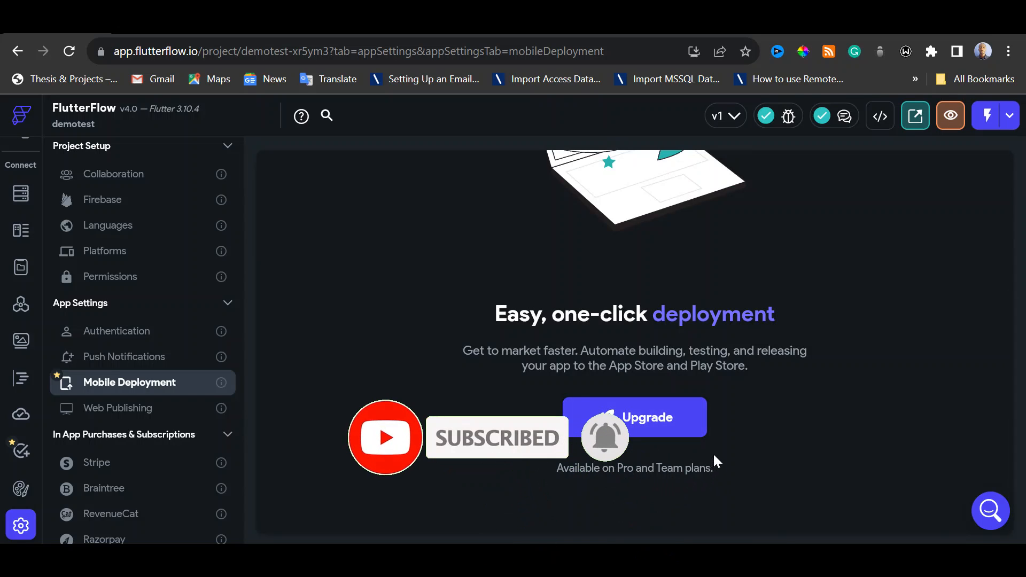
{"action": "scroll", "coordinate": [775, 422], "scroll_direction": "up", "scroll_amount": 4}
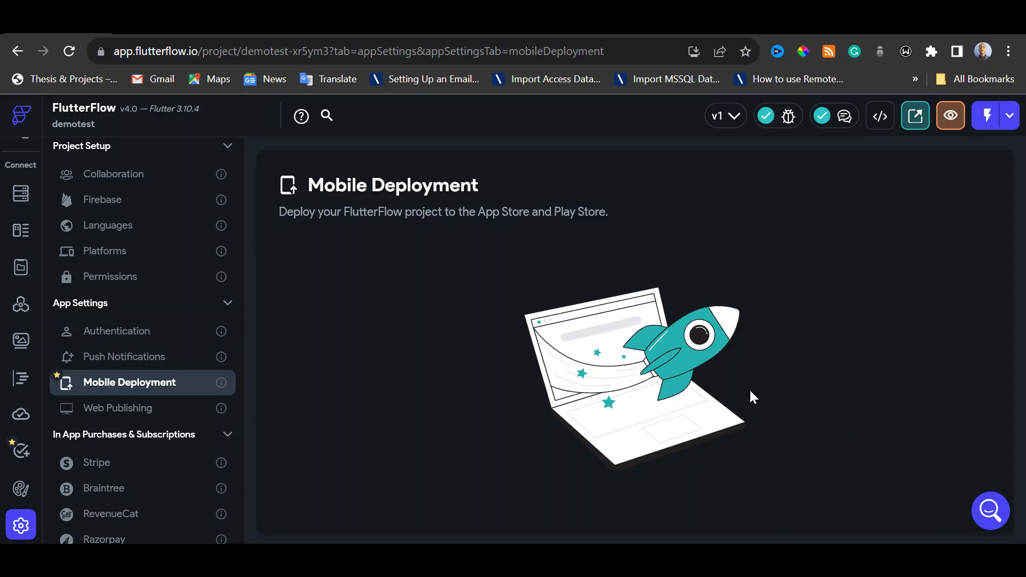
{"action": "scroll", "coordinate": [749, 387], "scroll_direction": "down", "scroll_amount": 4}
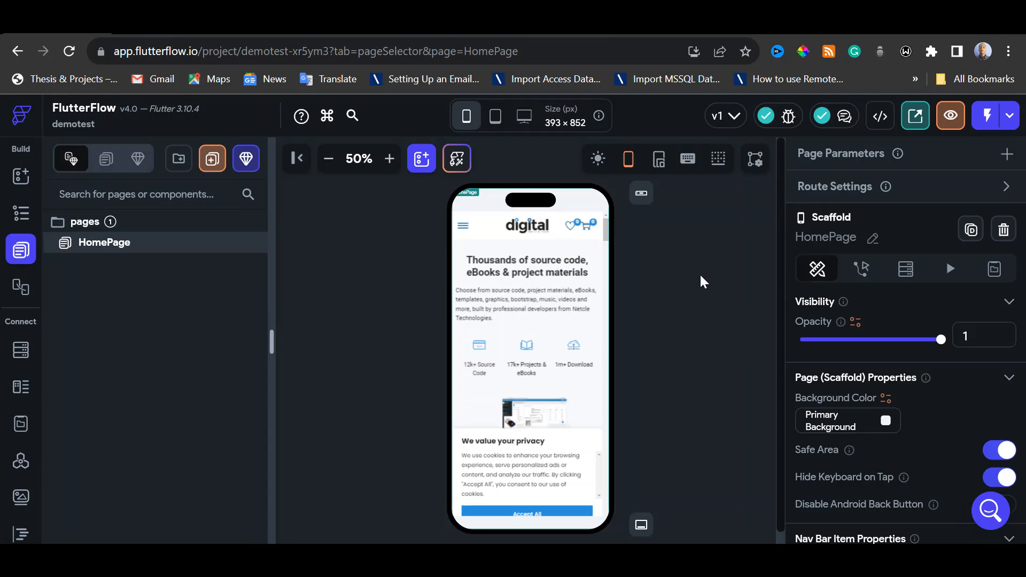